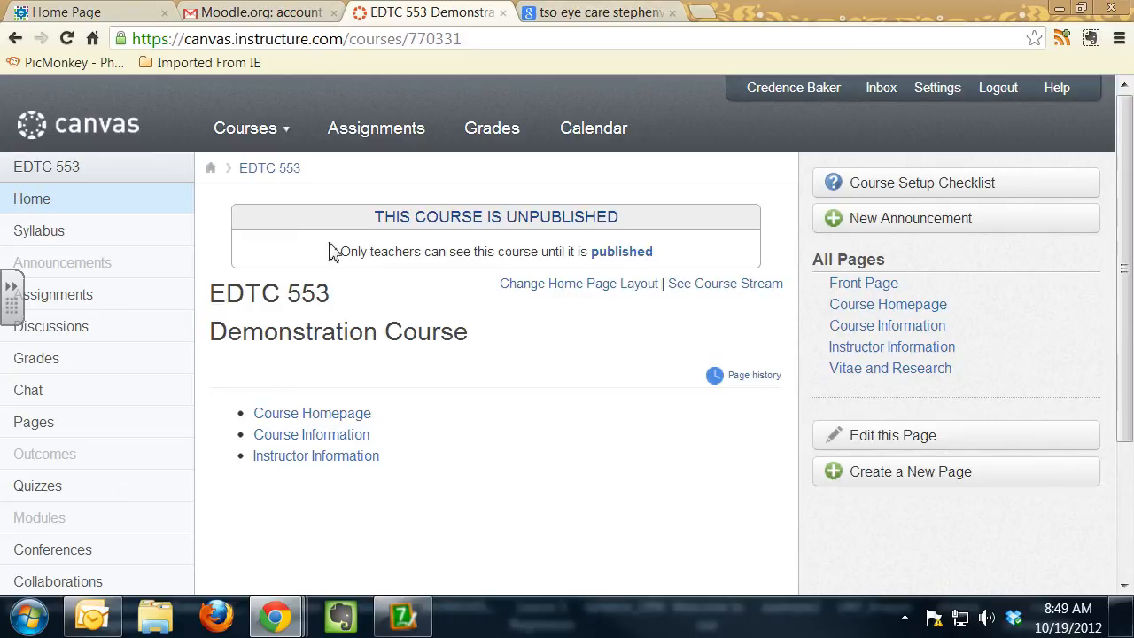
Step: Review the Course Homepage wiki page through to its end, and return to the course's front page
{"action": "left_click", "coordinate": [325, 416]}
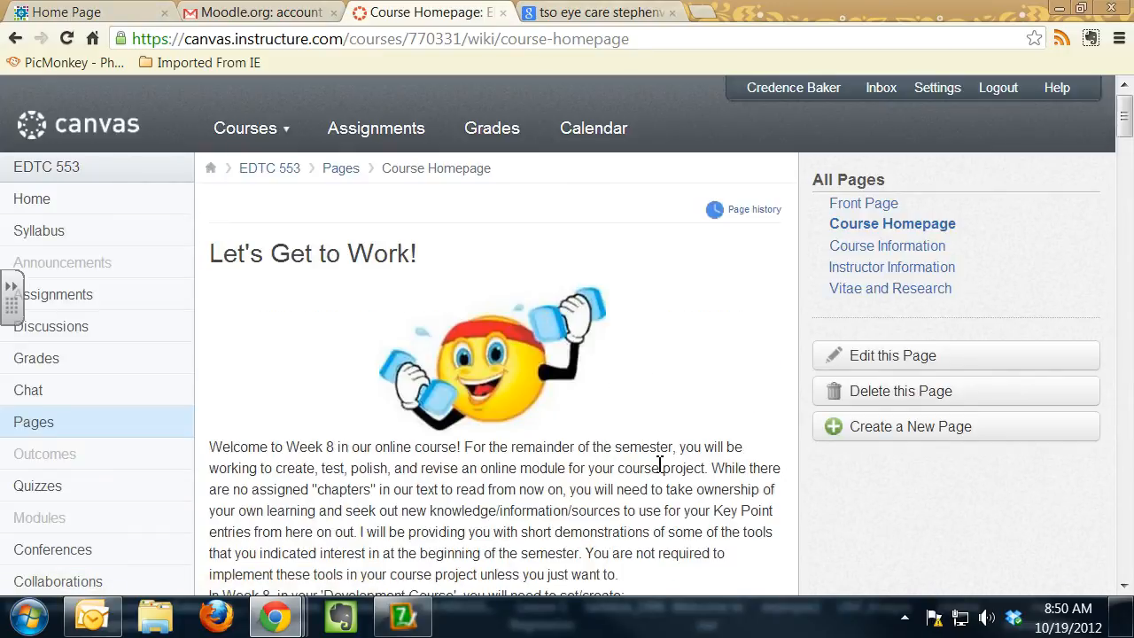
{"action": "scroll", "coordinate": [659, 464], "scroll_direction": "down", "scroll_amount": 8}
{"action": "scroll", "coordinate": [669, 474], "scroll_direction": "down", "scroll_amount": 10}
{"action": "scroll", "coordinate": [669, 474], "scroll_direction": "down", "scroll_amount": 10}
{"action": "scroll", "coordinate": [669, 474], "scroll_direction": "down", "scroll_amount": 5}
{"action": "scroll", "coordinate": [665, 461], "scroll_direction": "up", "scroll_amount": 10}
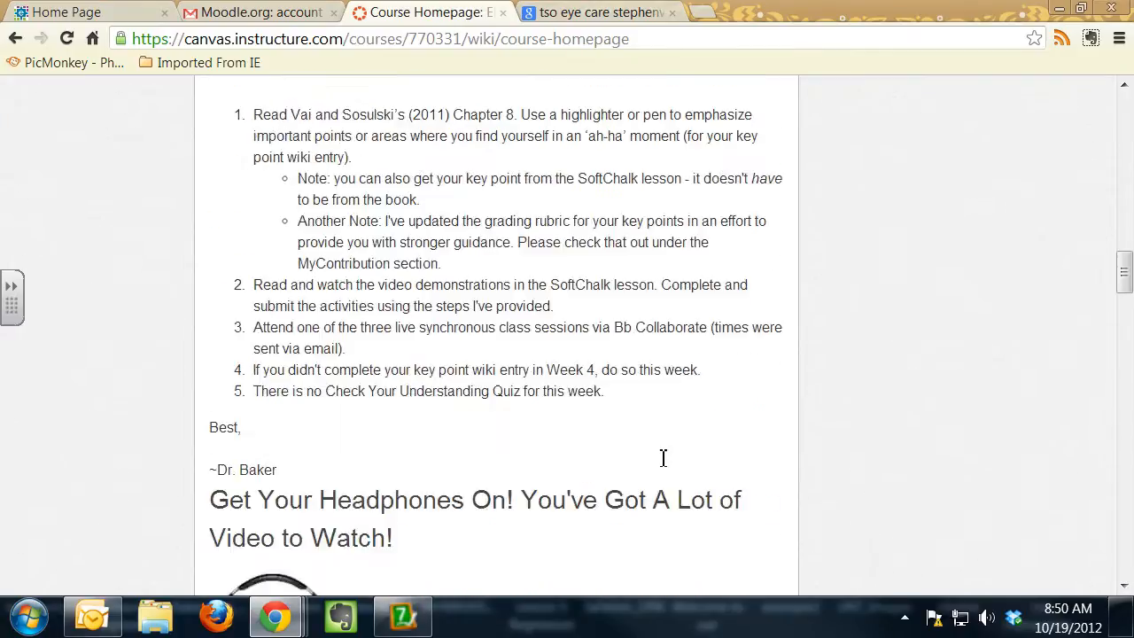
{"action": "scroll", "coordinate": [664, 461], "scroll_direction": "up", "scroll_amount": 20}
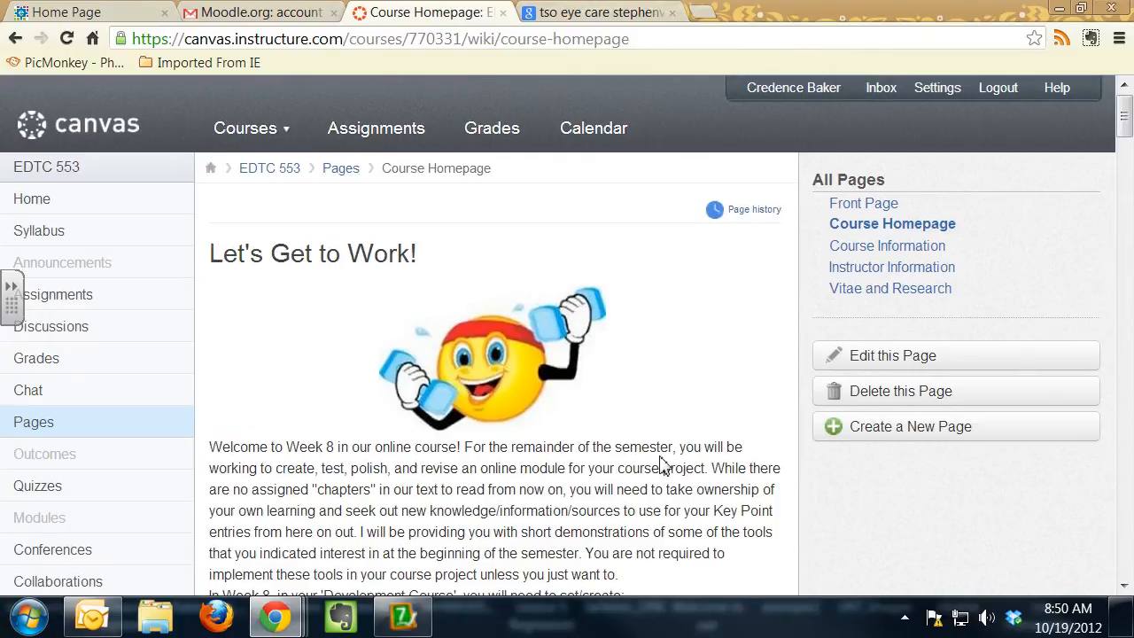
{"action": "left_click", "coordinate": [343, 175]}
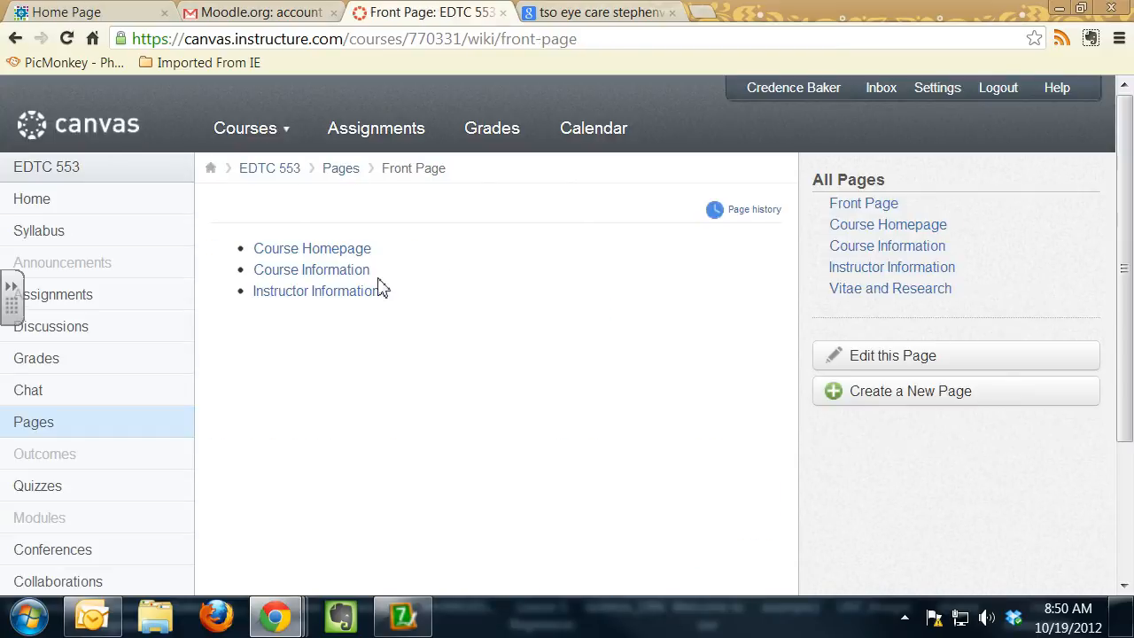
Step: Look through the Course Information page, including its netiquette statement, and go back to the front page
{"action": "left_click", "coordinate": [349, 271]}
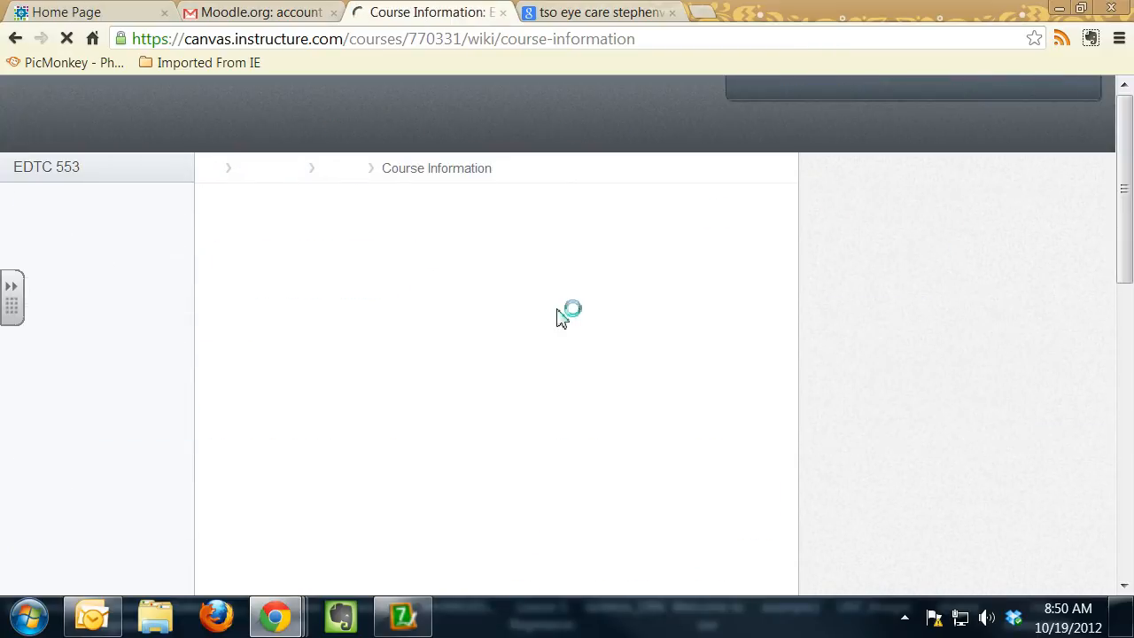
{"action": "scroll", "coordinate": [545, 390], "scroll_direction": "down", "scroll_amount": 5}
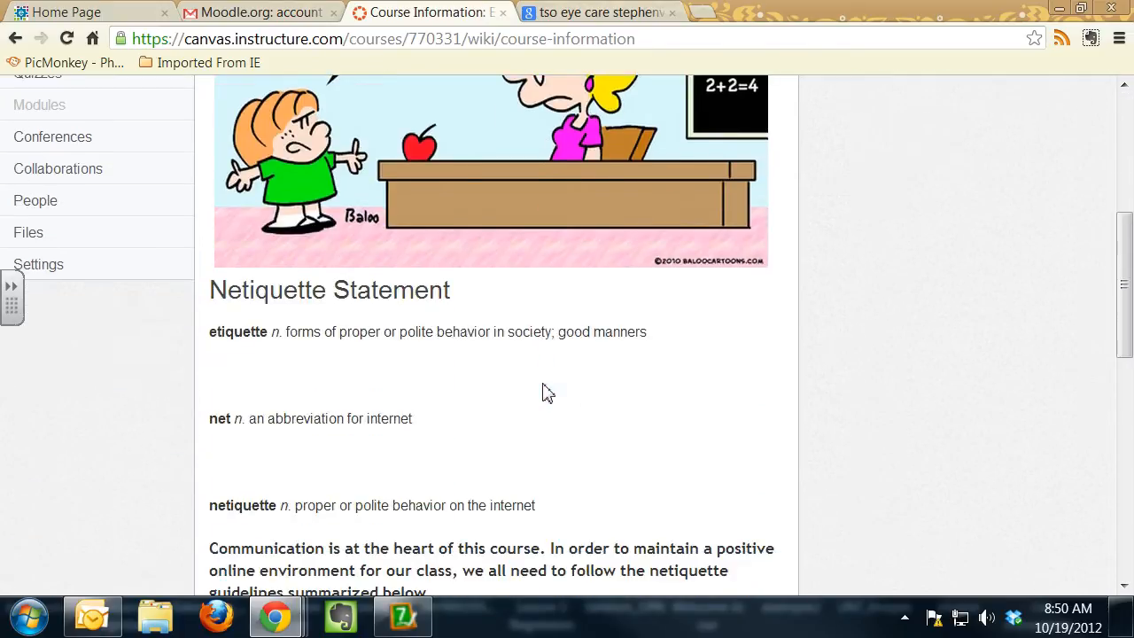
{"action": "scroll", "coordinate": [544, 392], "scroll_direction": "down", "scroll_amount": 8}
{"action": "scroll", "coordinate": [537, 526], "scroll_direction": "up", "scroll_amount": 15}
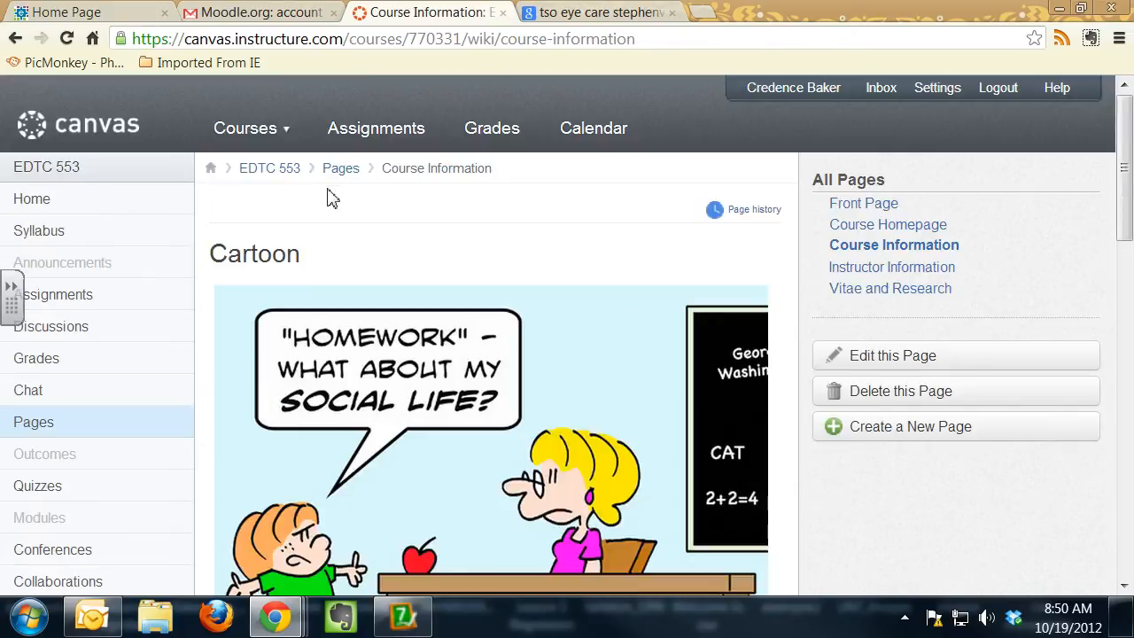
{"action": "left_click", "coordinate": [343, 171]}
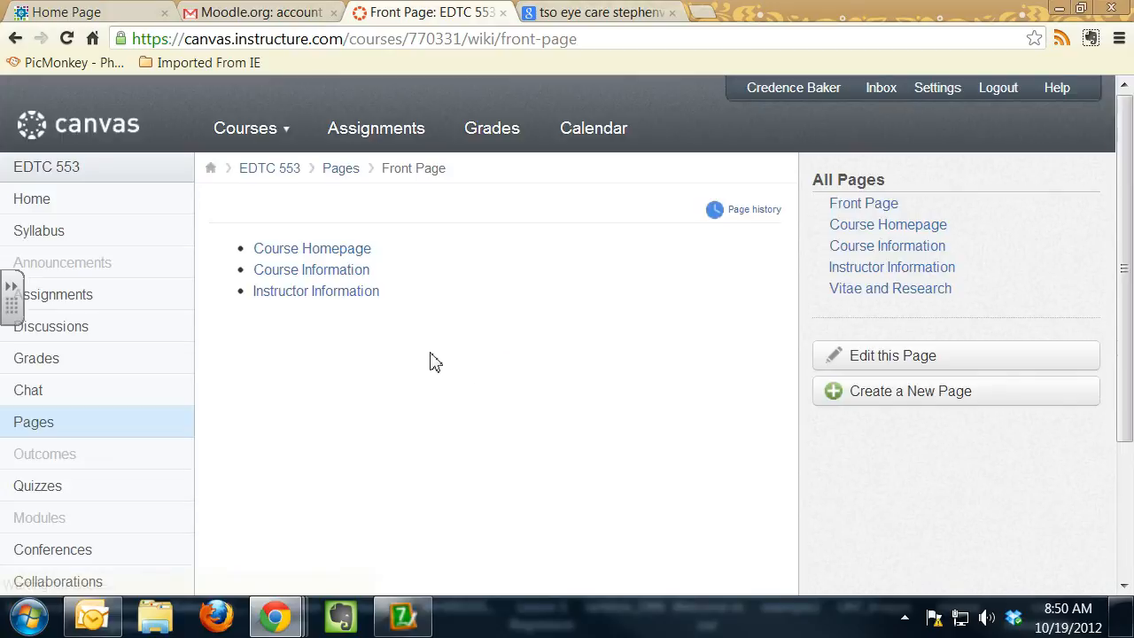
Step: Review the Instructor Information page down to the Twitter feed, and view the course syllabus
{"action": "left_click", "coordinate": [347, 294]}
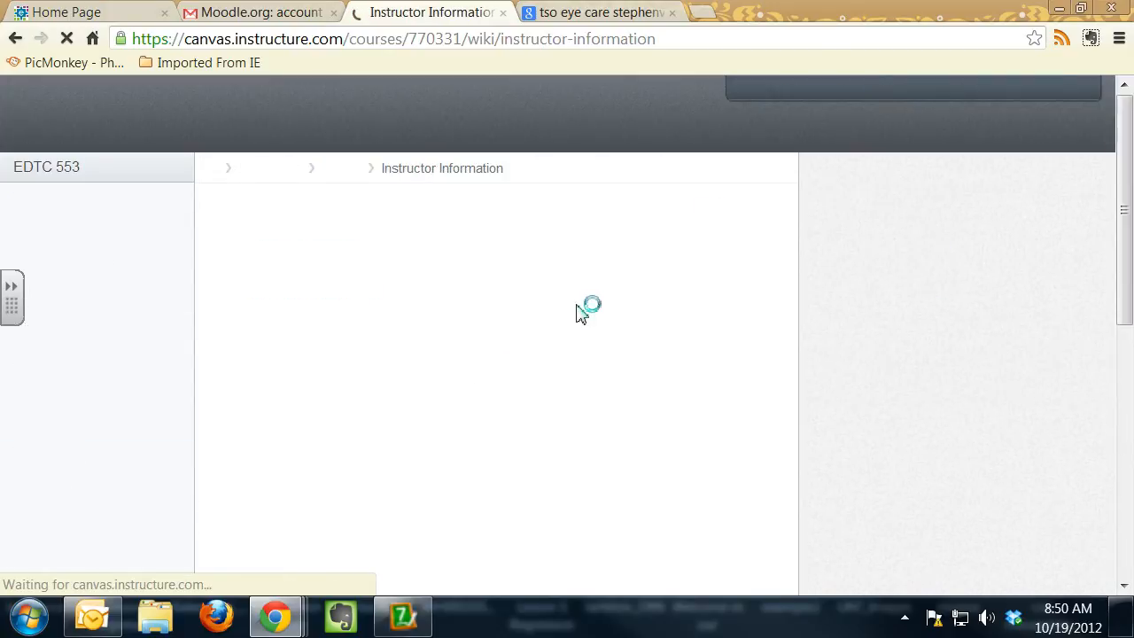
{"action": "scroll", "coordinate": [665, 401], "scroll_direction": "down", "scroll_amount": 5}
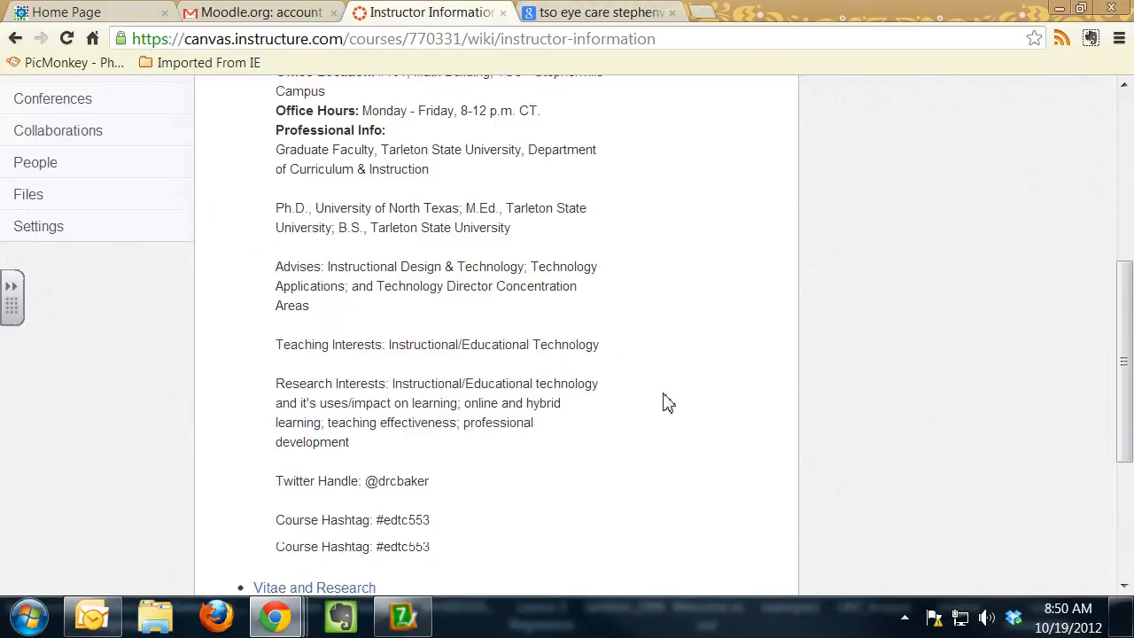
{"action": "scroll", "coordinate": [666, 400], "scroll_direction": "down", "scroll_amount": 3}
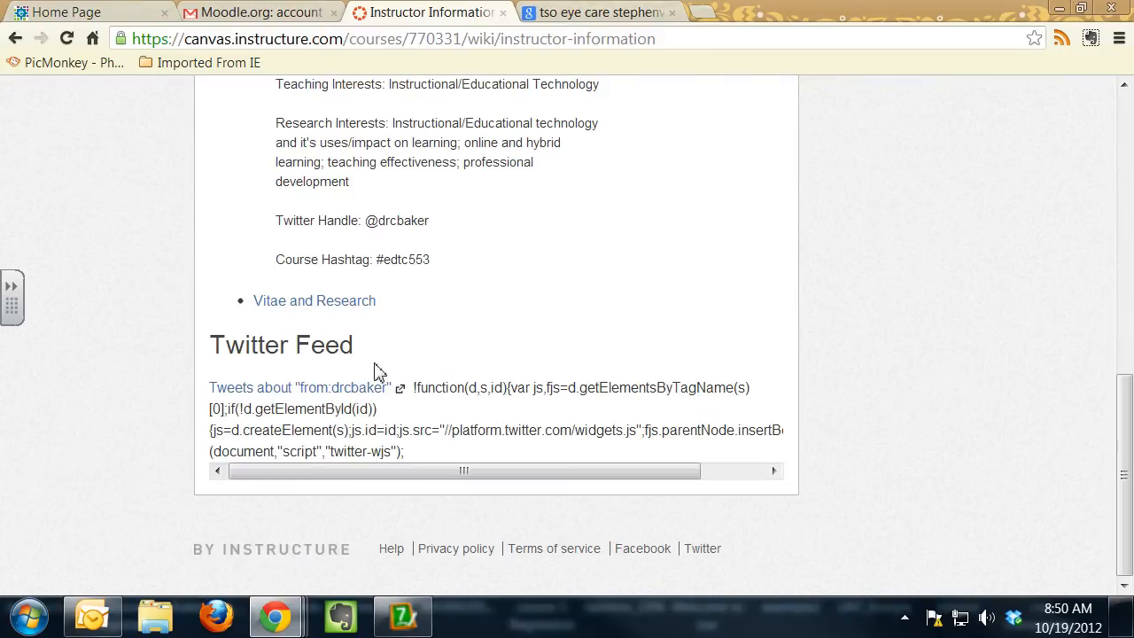
{"action": "scroll", "coordinate": [641, 388], "scroll_direction": "up", "scroll_amount": 9}
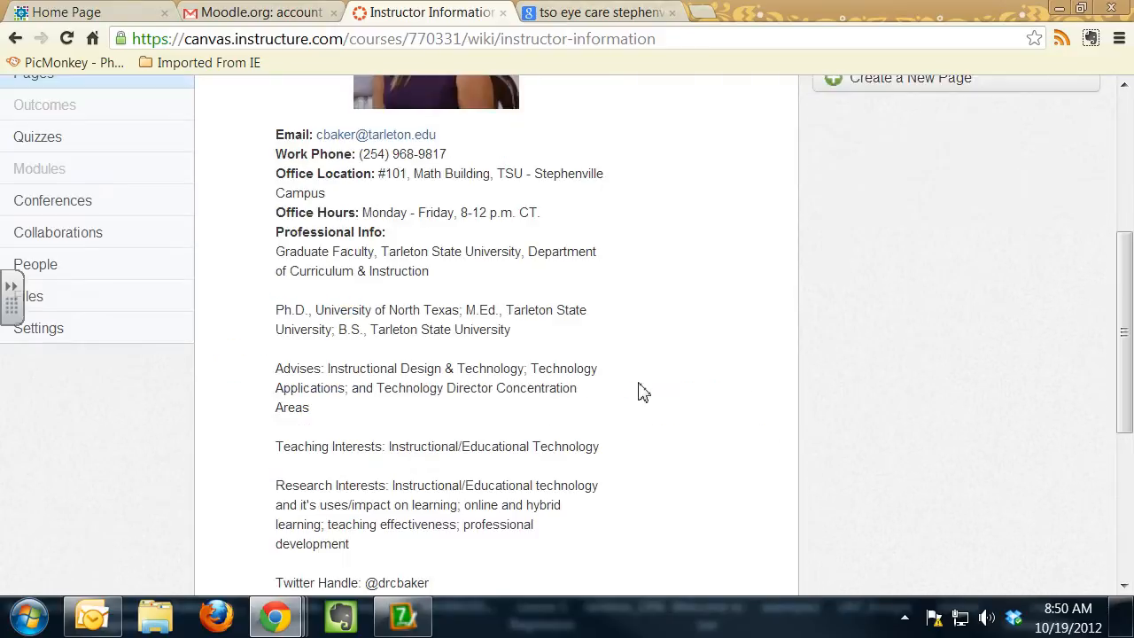
{"action": "left_click", "coordinate": [344, 171]}
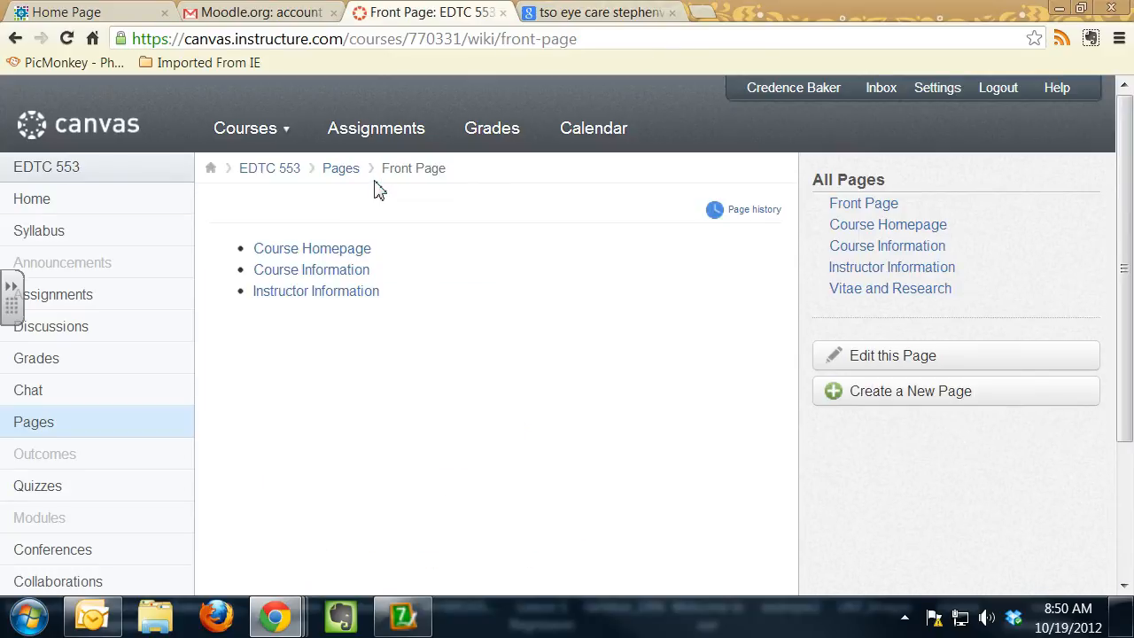
{"action": "left_click", "coordinate": [37, 231]}
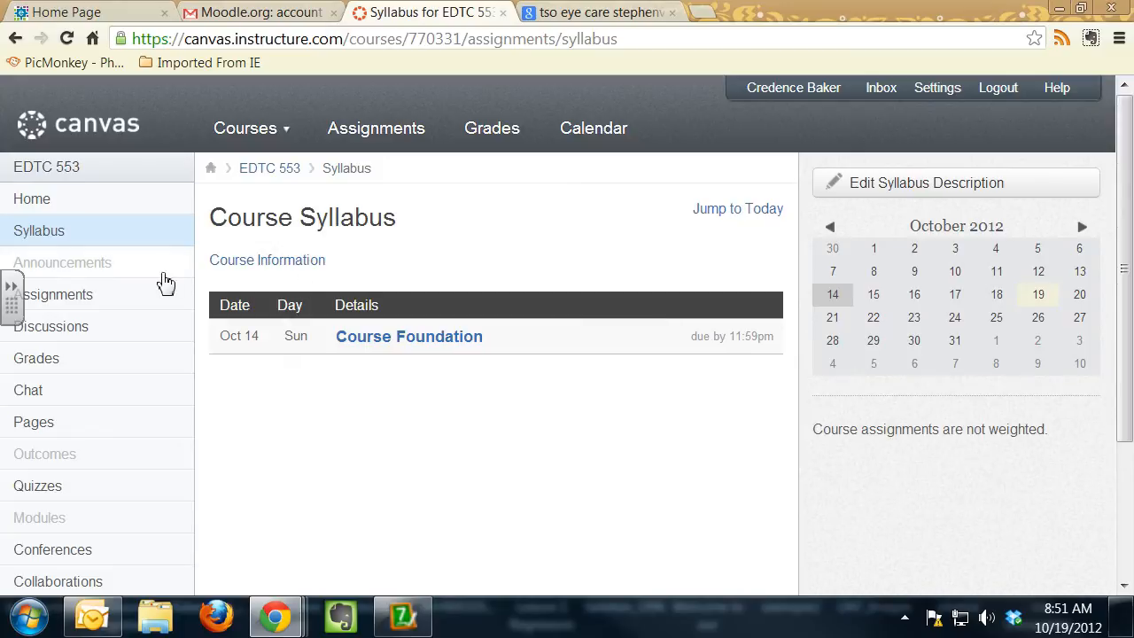
Step: Start a new announcement titled "Welcome to Week 1" with the body text "Welcome", and check its posting options
{"action": "left_click", "coordinate": [112, 269]}
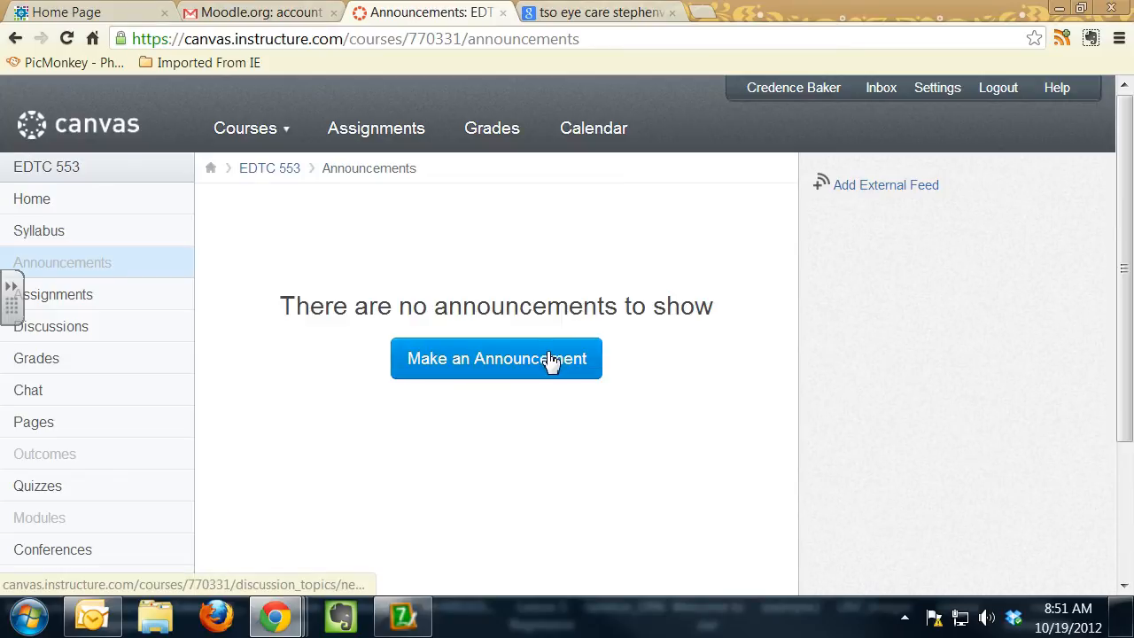
{"action": "left_click", "coordinate": [550, 359]}
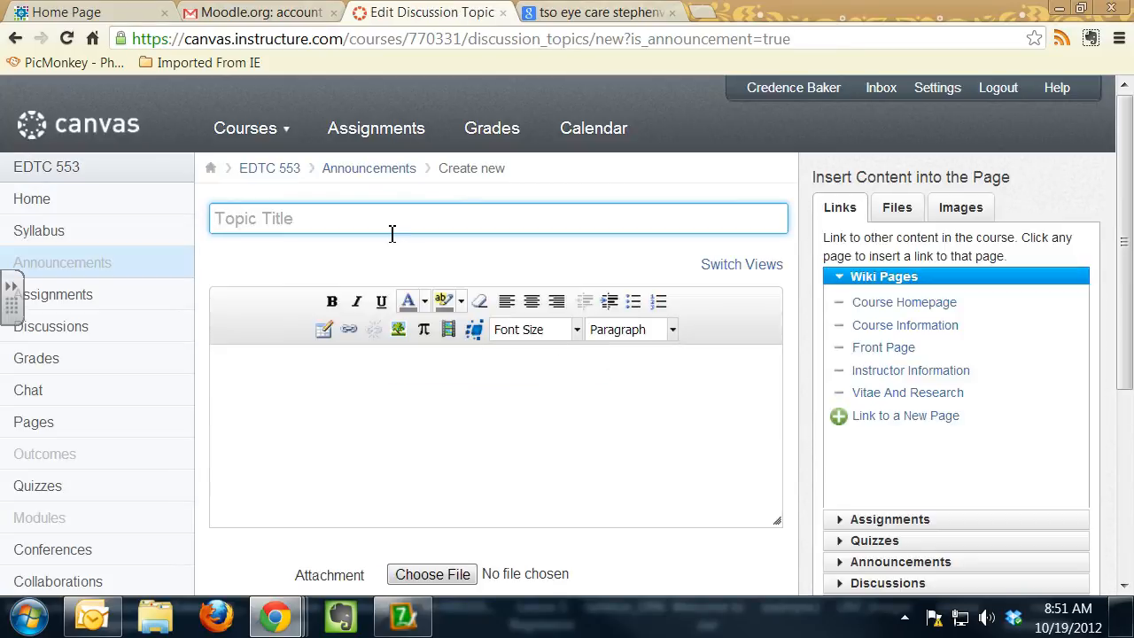
{"action": "type", "text": "Welcome to Week 1"}
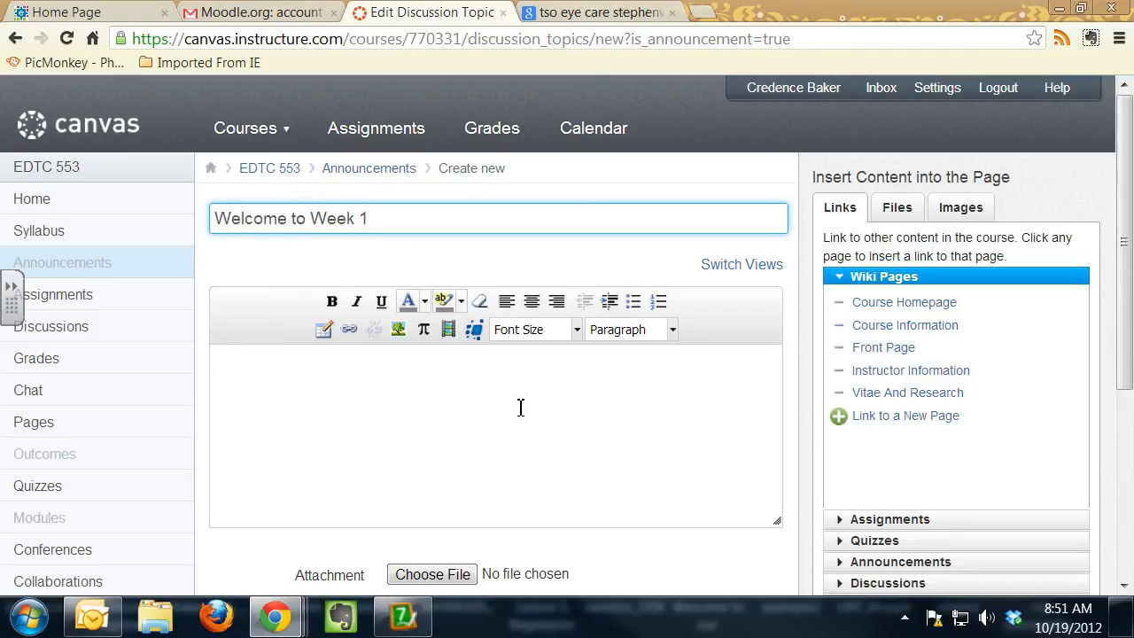
{"action": "left_click", "coordinate": [520, 407]}
{"action": "type", "text": "T"}
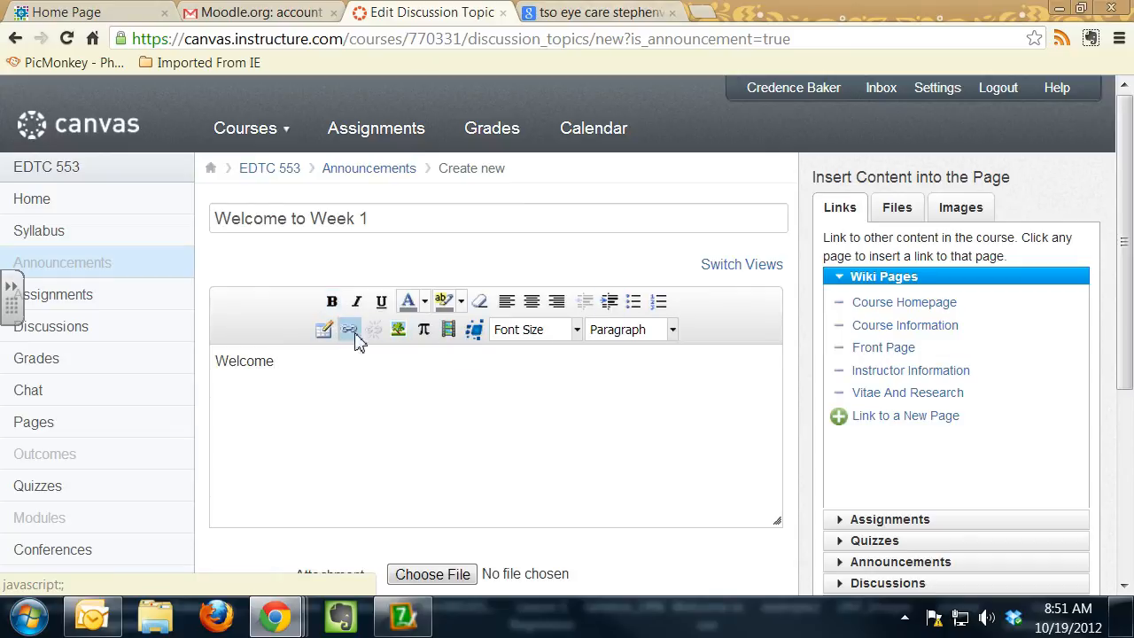
{"action": "scroll", "coordinate": [626, 446], "scroll_direction": "down", "scroll_amount": 3}
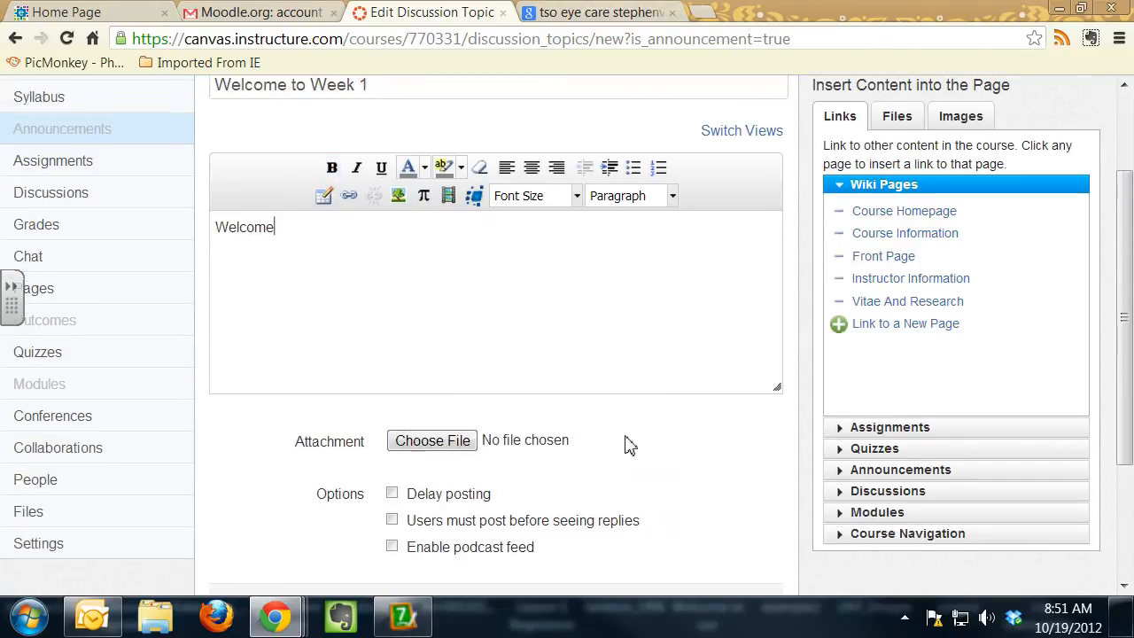
{"action": "scroll", "coordinate": [629, 445], "scroll_direction": "up", "scroll_amount": 3}
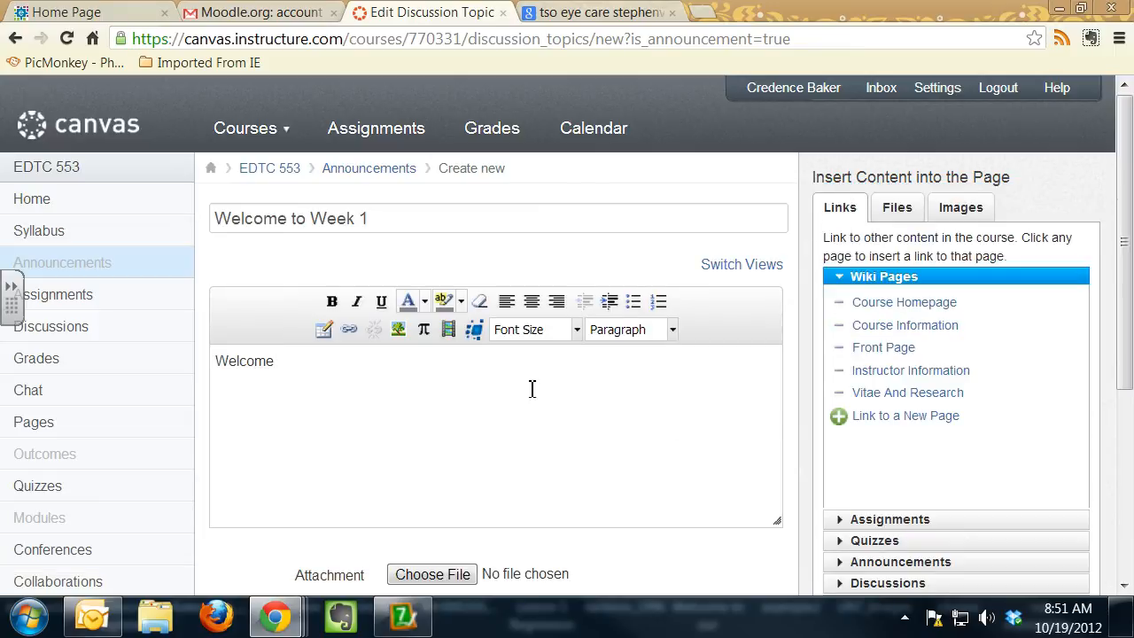
Step: Insert a Course Information page link, extend the message with ". Be sure to check out the course information section.", and save the announcement
{"action": "left_click", "coordinate": [878, 337]}
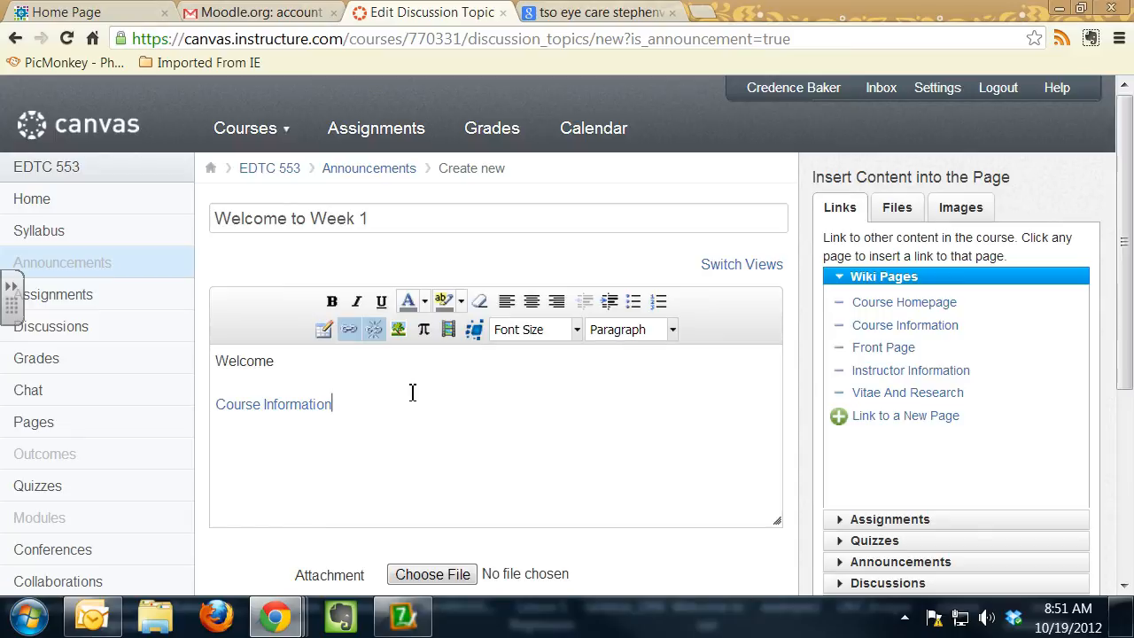
{"action": "left_click", "coordinate": [298, 368]}
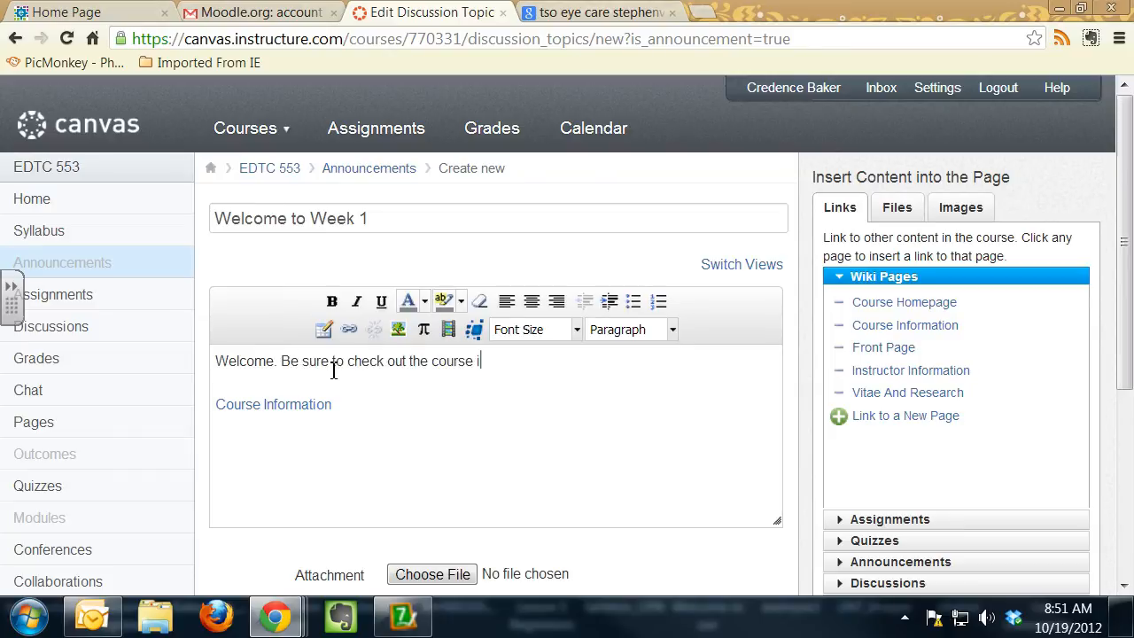
{"action": "type", "text": ". Be sure to check out the course information section."}
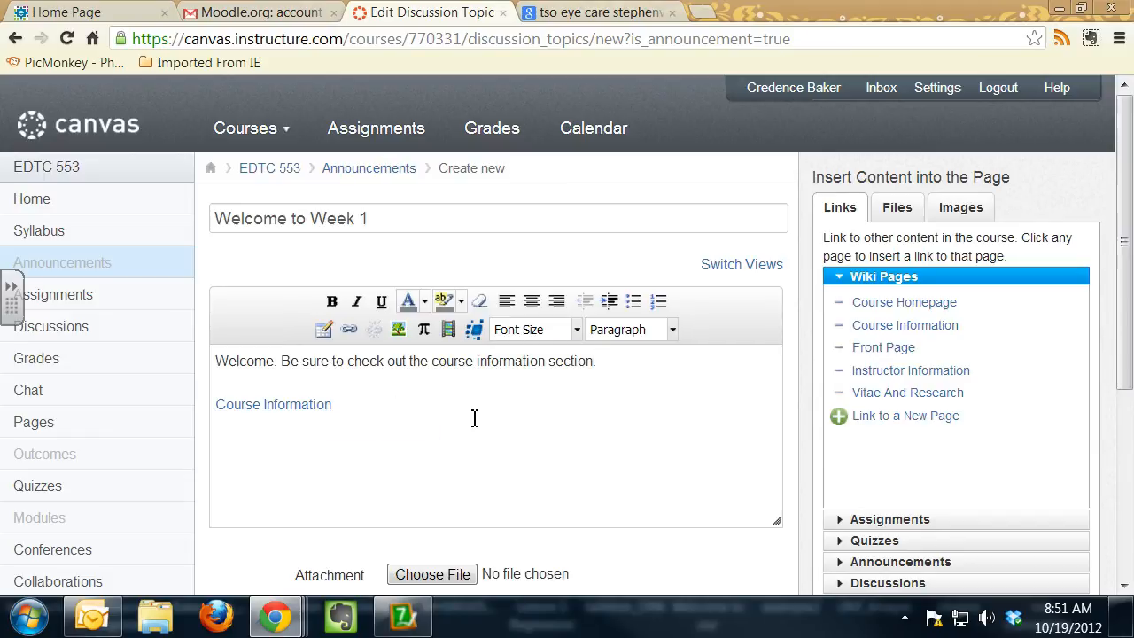
{"action": "scroll", "coordinate": [600, 397], "scroll_direction": "down", "scroll_amount": 3}
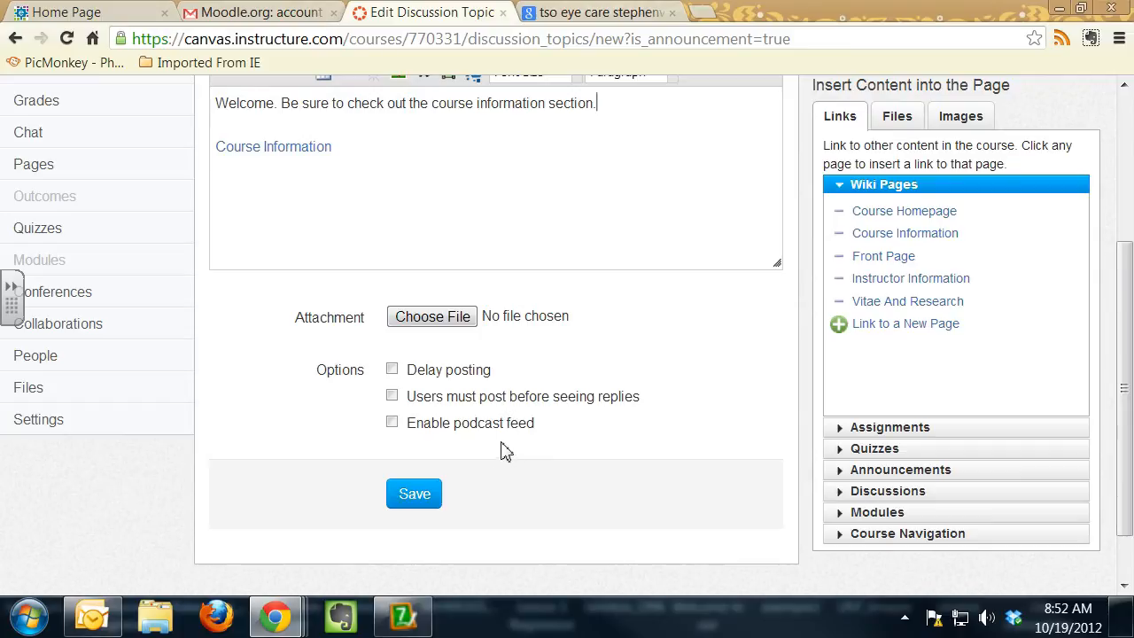
{"action": "left_click", "coordinate": [420, 503]}
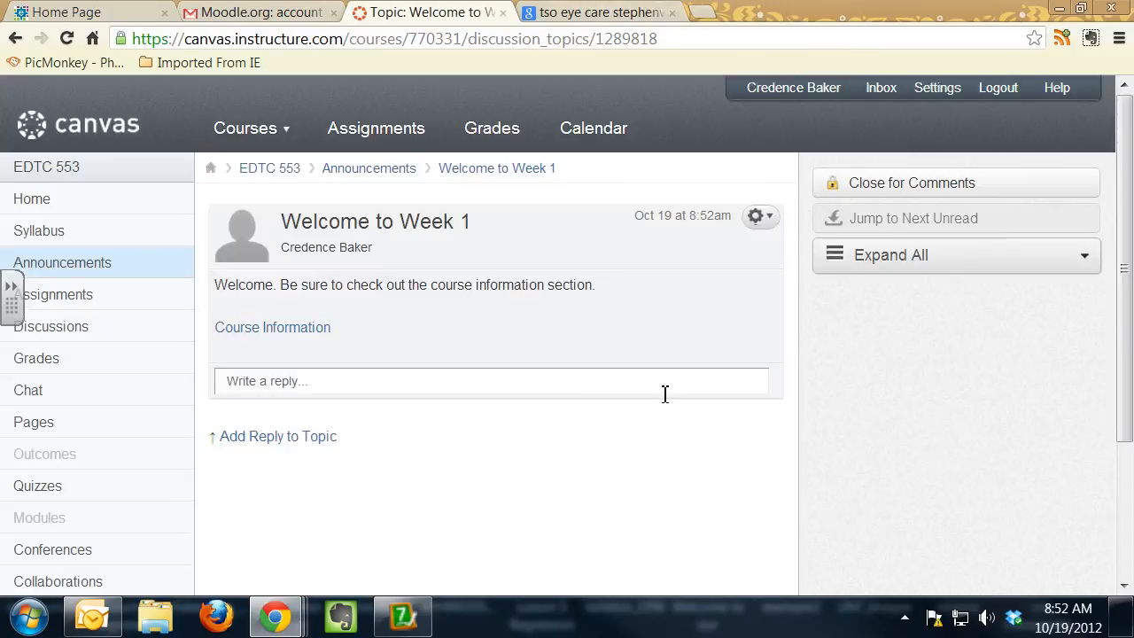
Step: Add Assignment 2 to the Assignments group, worth 100 points and due Oct 24, 2012
{"action": "left_click", "coordinate": [147, 308]}
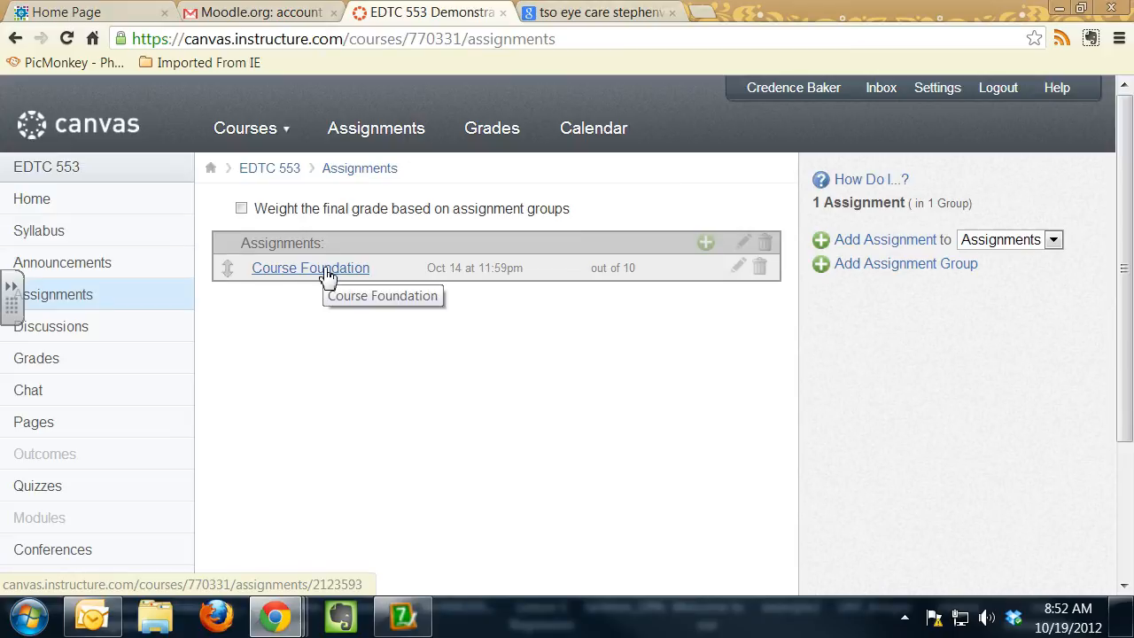
{"action": "left_click", "coordinate": [328, 272]}
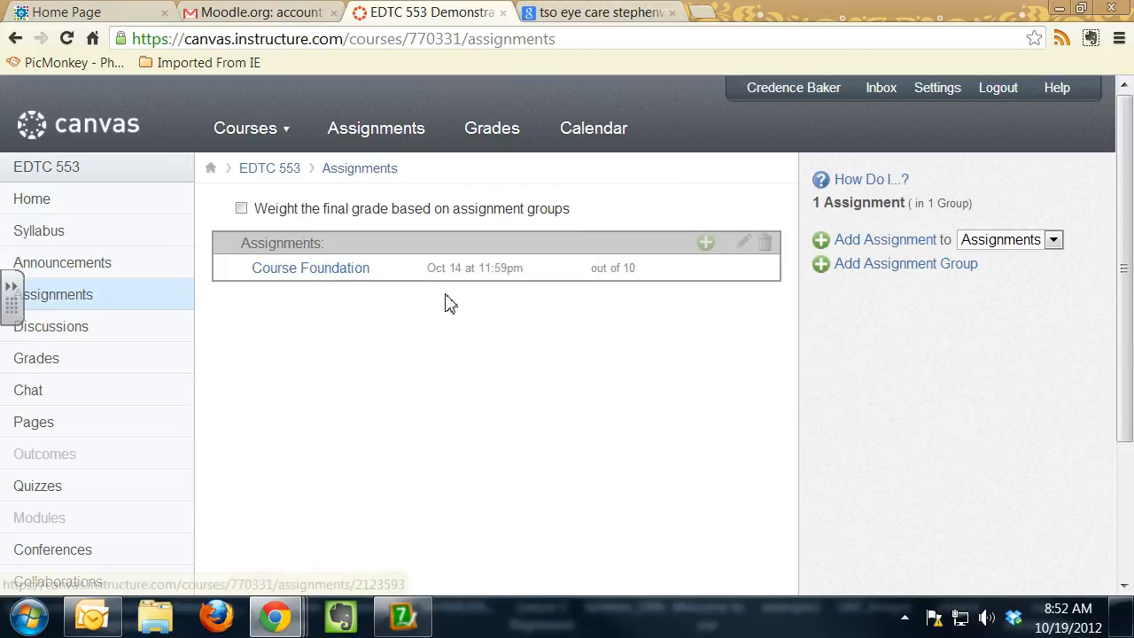
{"action": "left_click", "coordinate": [864, 248]}
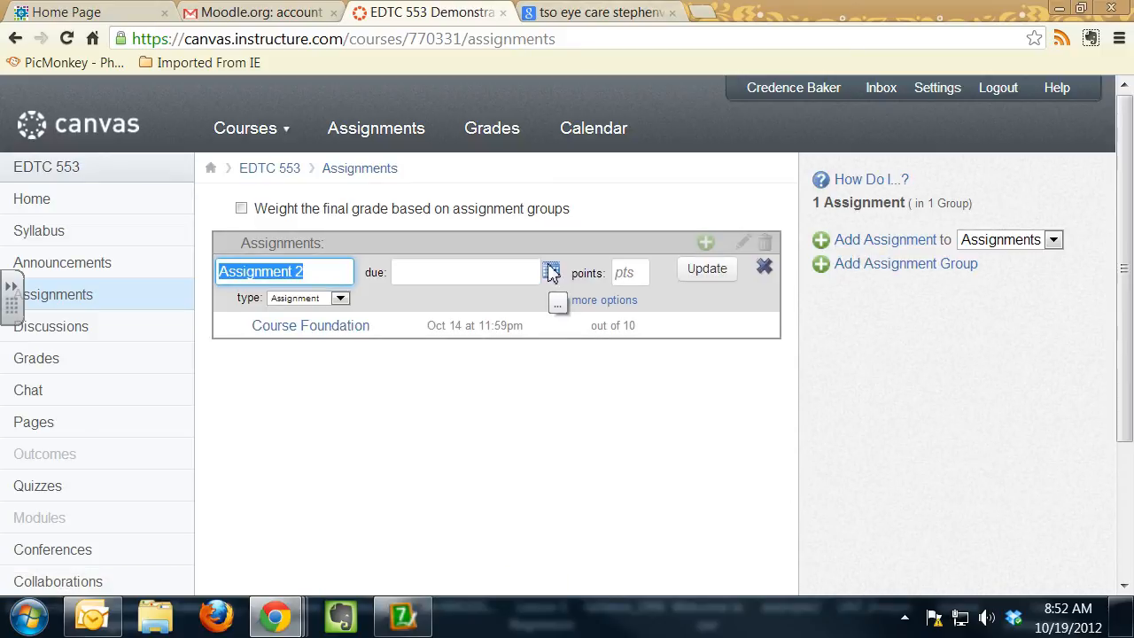
{"action": "left_click", "coordinate": [626, 273]}
{"action": "type", "text": "100"}
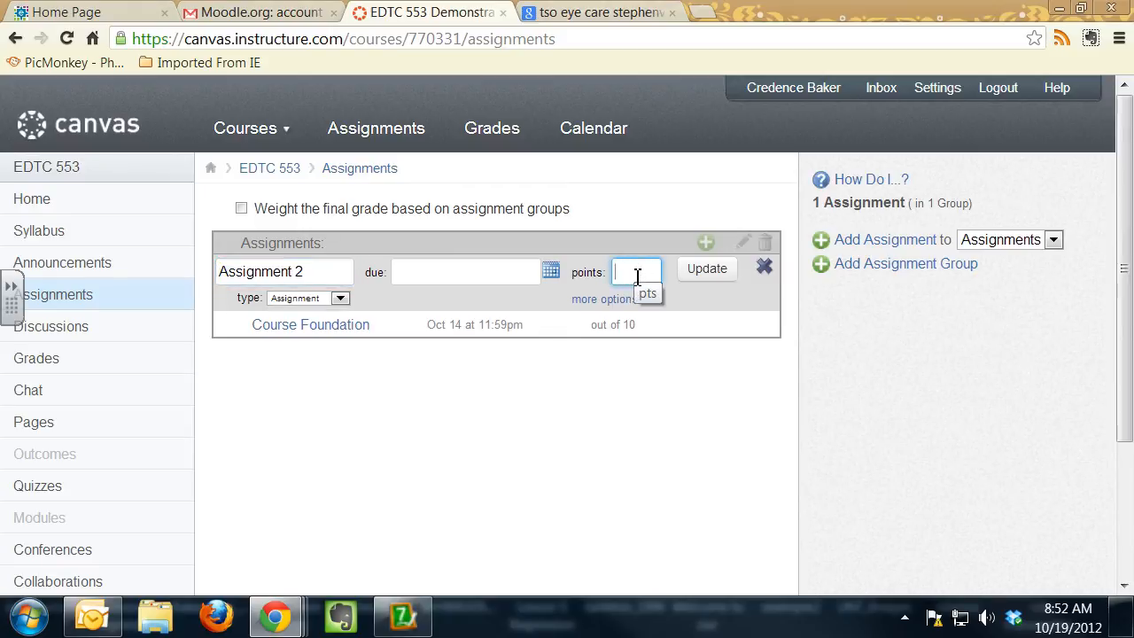
{"action": "left_click", "coordinate": [551, 270]}
{"action": "left_click", "coordinate": [509, 440]}
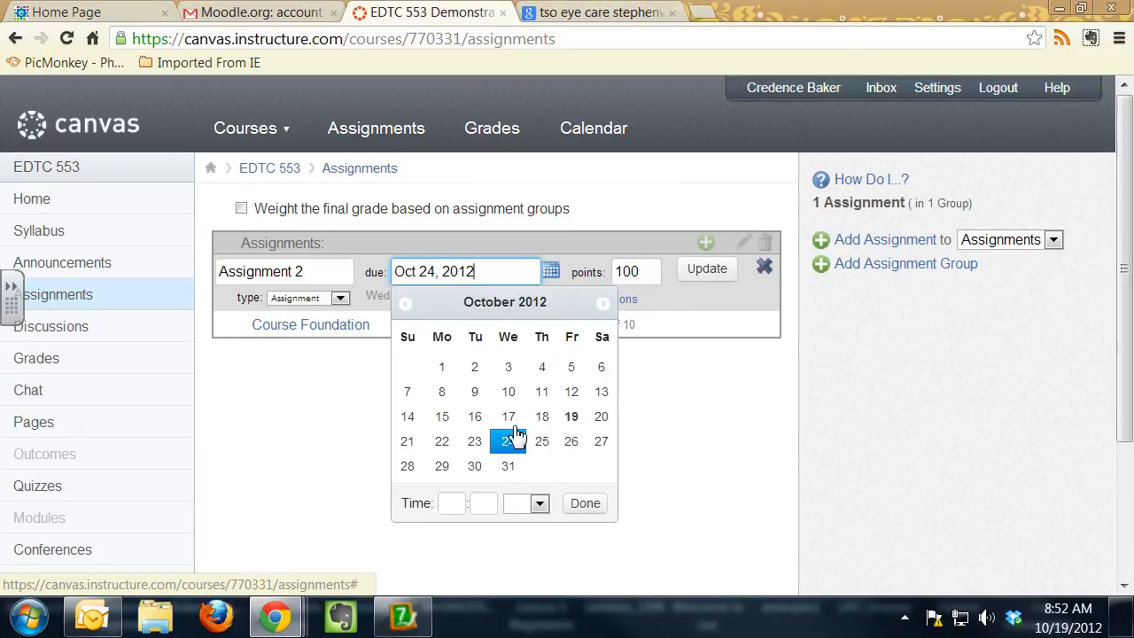
{"action": "left_click", "coordinate": [712, 274]}
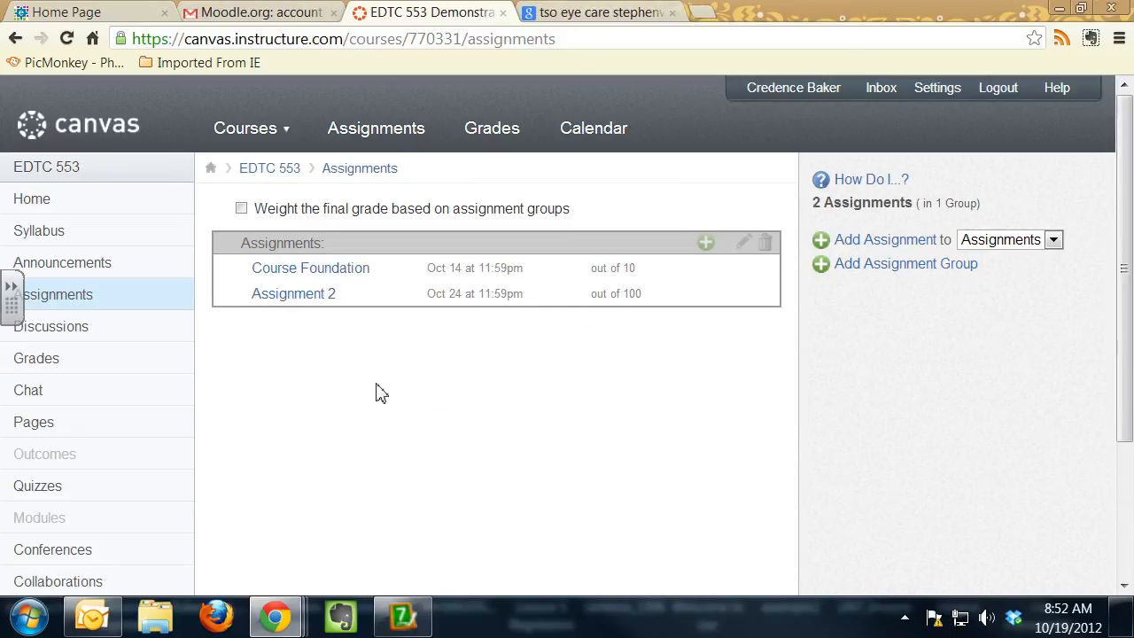
Step: Open Assignment 2 for editing and enter the instructions "Instruction here."
{"action": "left_click", "coordinate": [328, 300]}
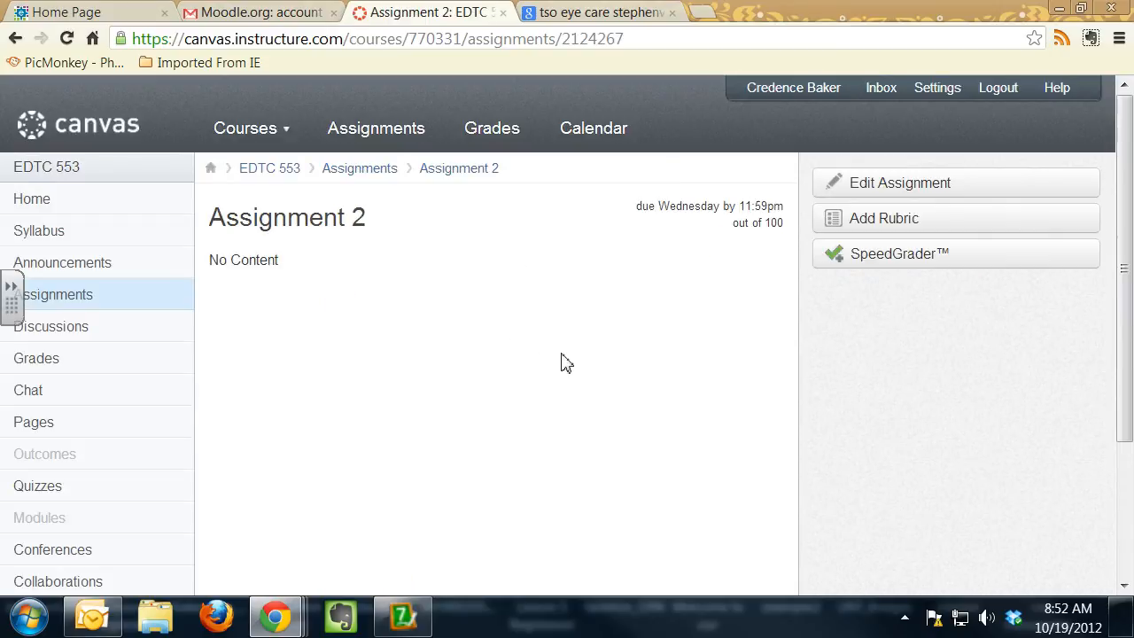
{"action": "left_click", "coordinate": [901, 186]}
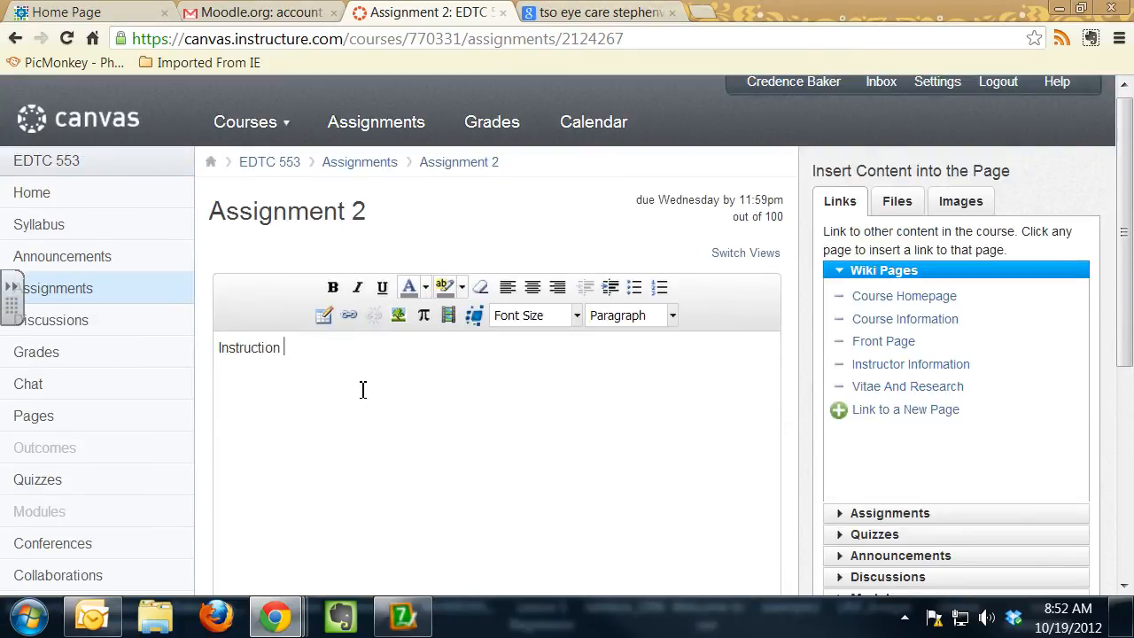
{"action": "scroll", "coordinate": [549, 374], "scroll_direction": "down", "scroll_amount": 5}
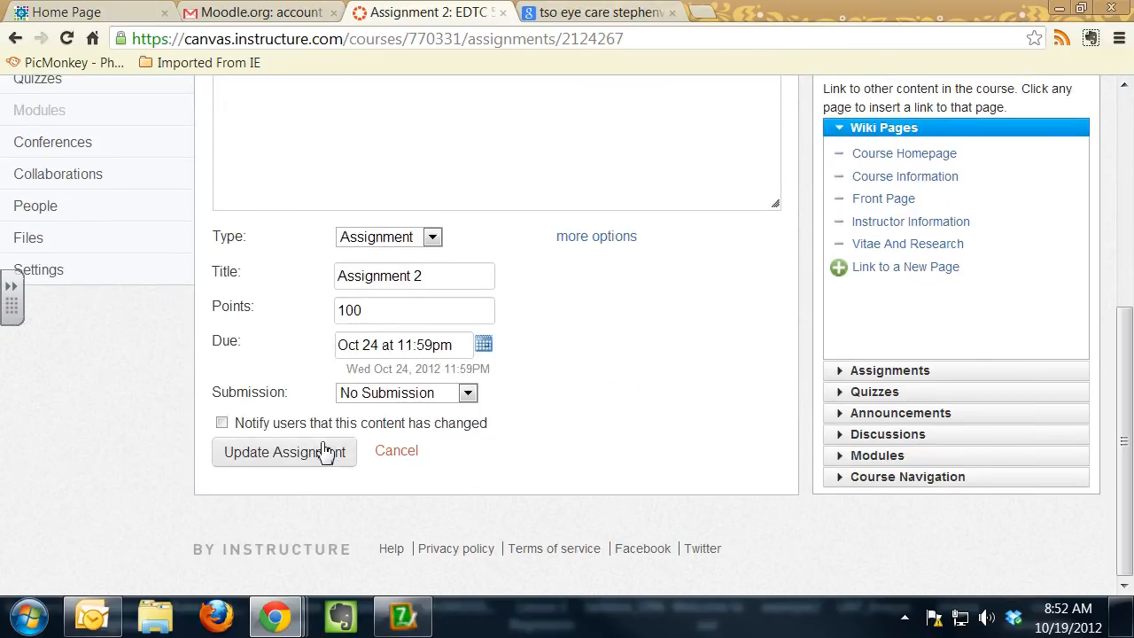
Step: Set Assignment 2 to online submission, allowing file uploads, text entry, website URLs and media recordings, and update the assignment
{"action": "left_click", "coordinate": [424, 395]}
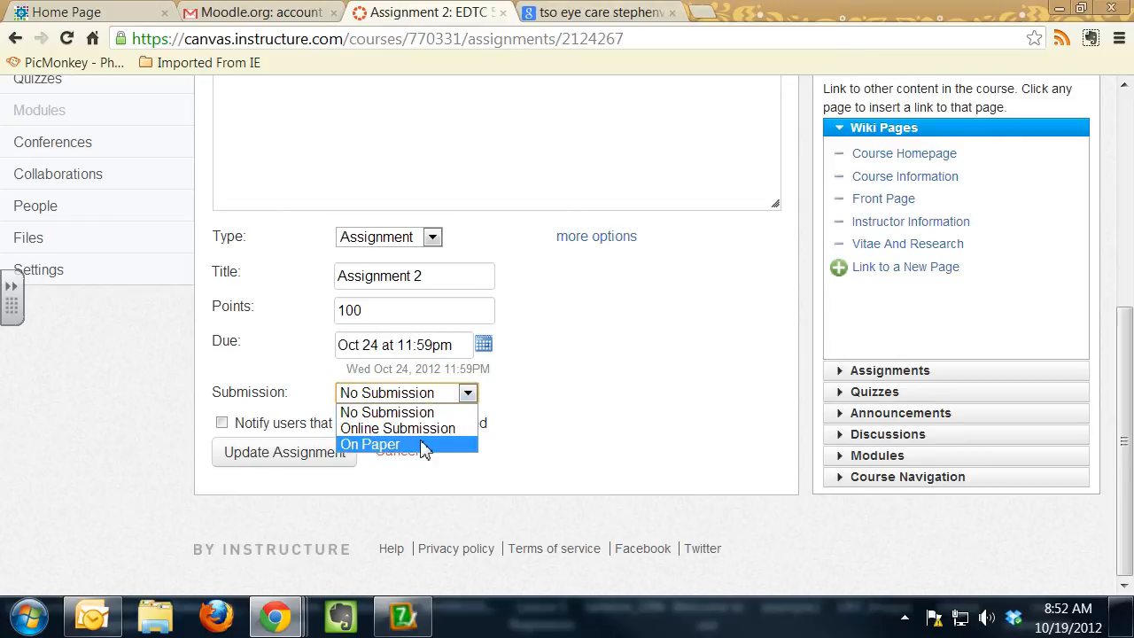
{"action": "left_click", "coordinate": [423, 444]}
{"action": "left_click", "coordinate": [464, 401]}
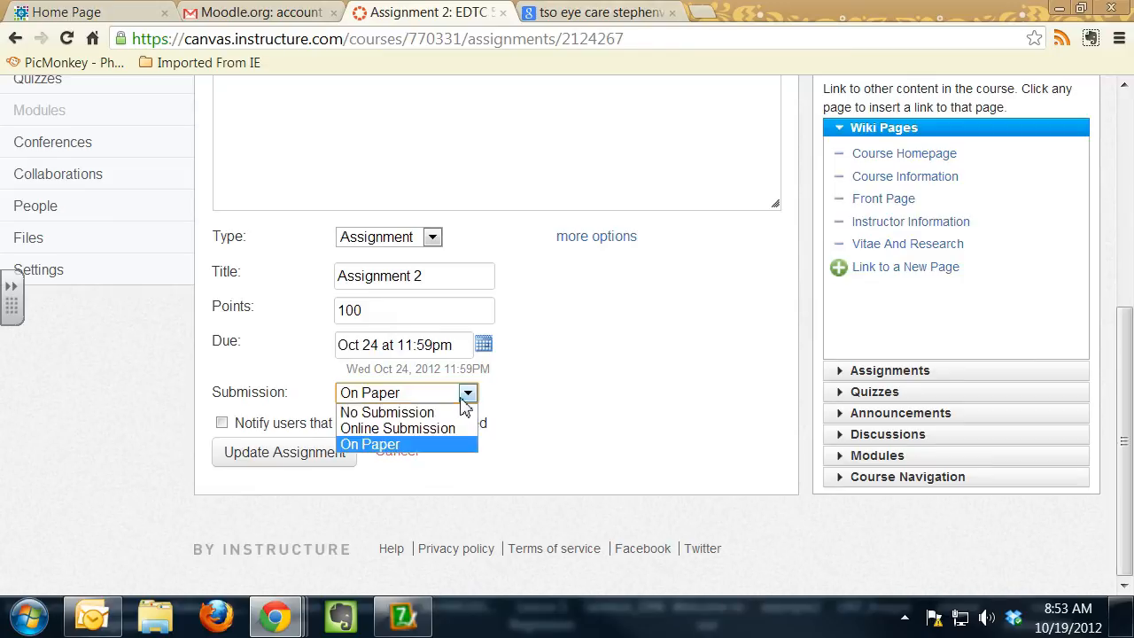
{"action": "left_click", "coordinate": [460, 429]}
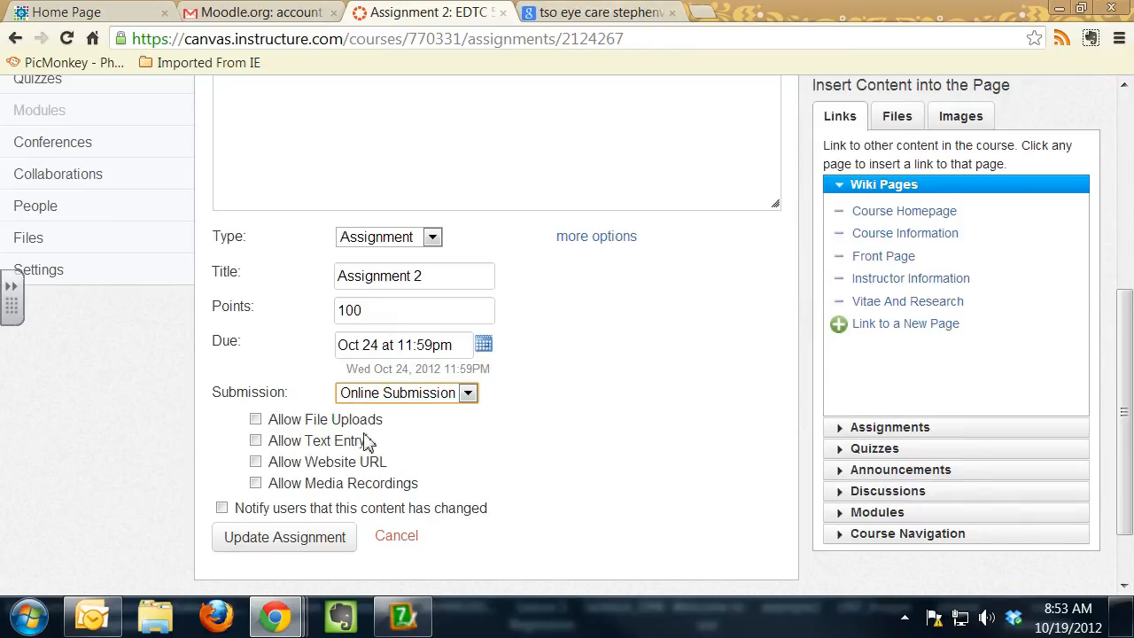
{"action": "left_click", "coordinate": [256, 421]}
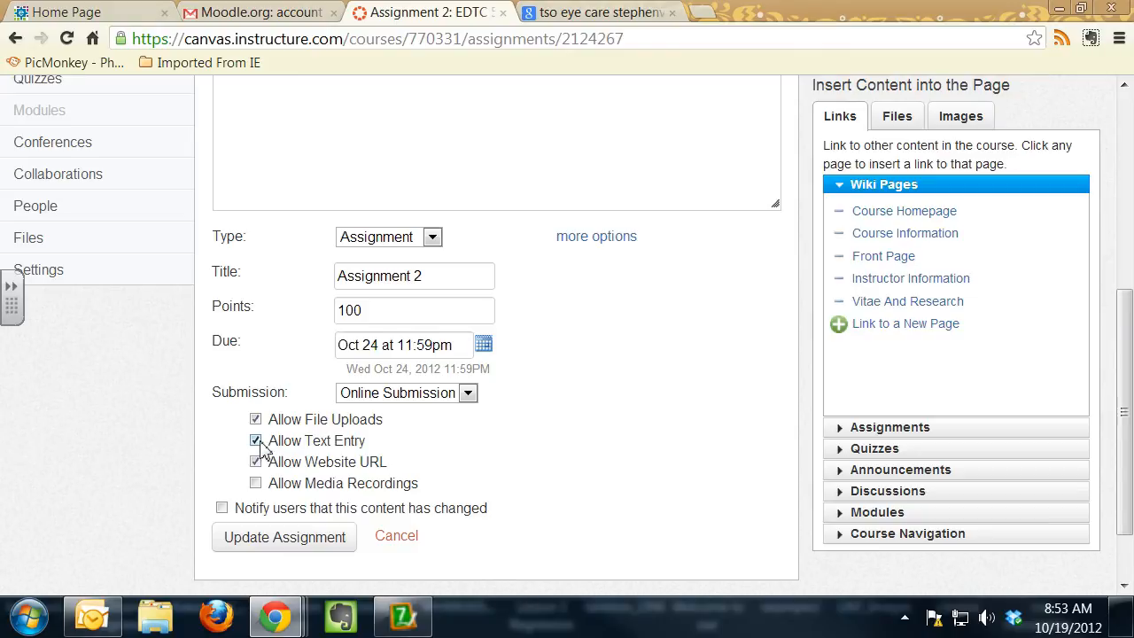
{"action": "left_click", "coordinate": [257, 484]}
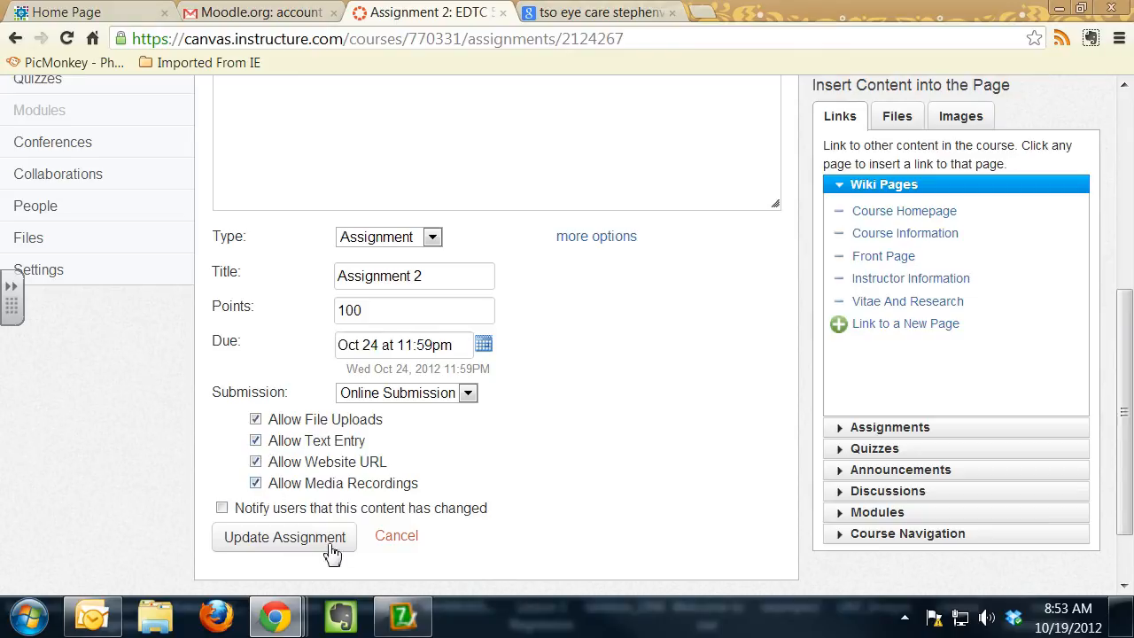
{"action": "left_click", "coordinate": [285, 538]}
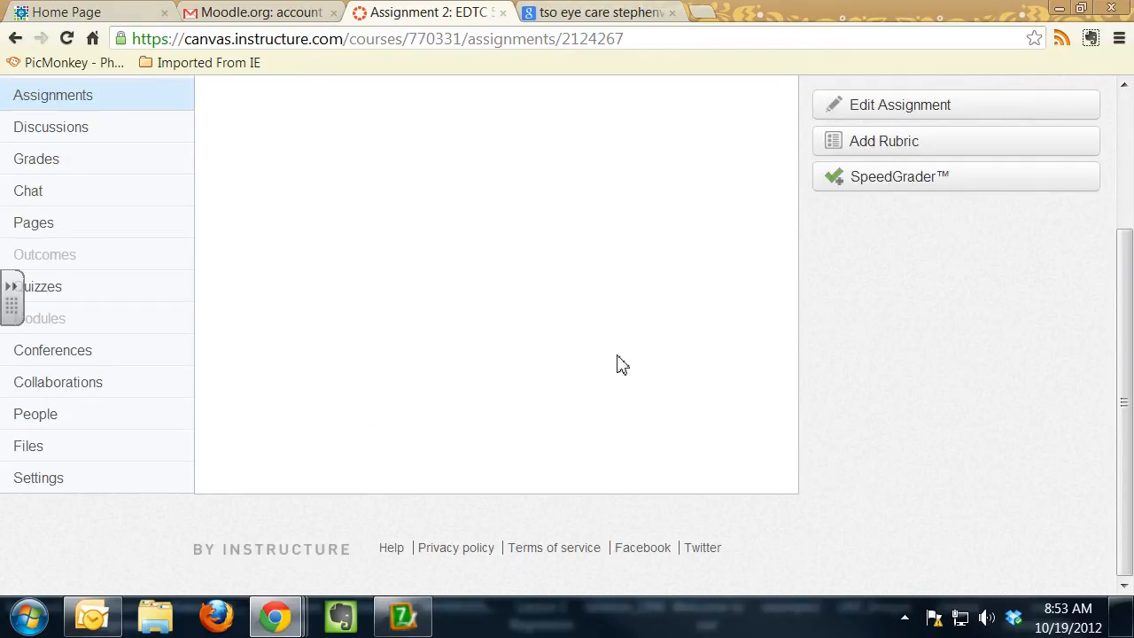
{"action": "scroll", "coordinate": [621, 365], "scroll_direction": "up", "scroll_amount": 3}
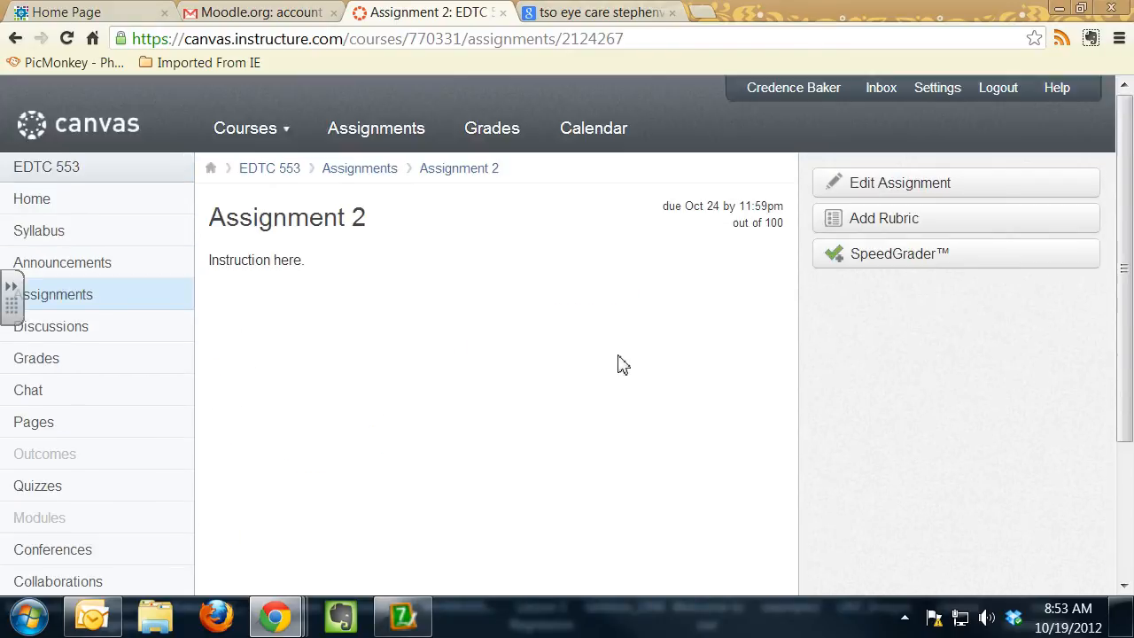
{"action": "left_click", "coordinate": [874, 221]}
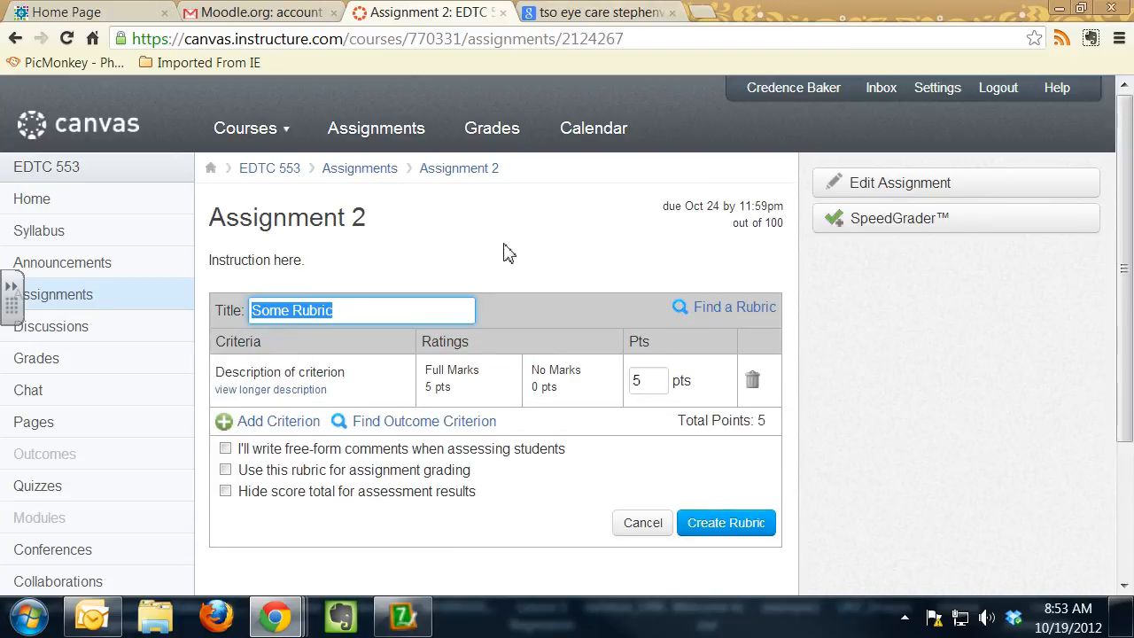
{"action": "left_click", "coordinate": [301, 423]}
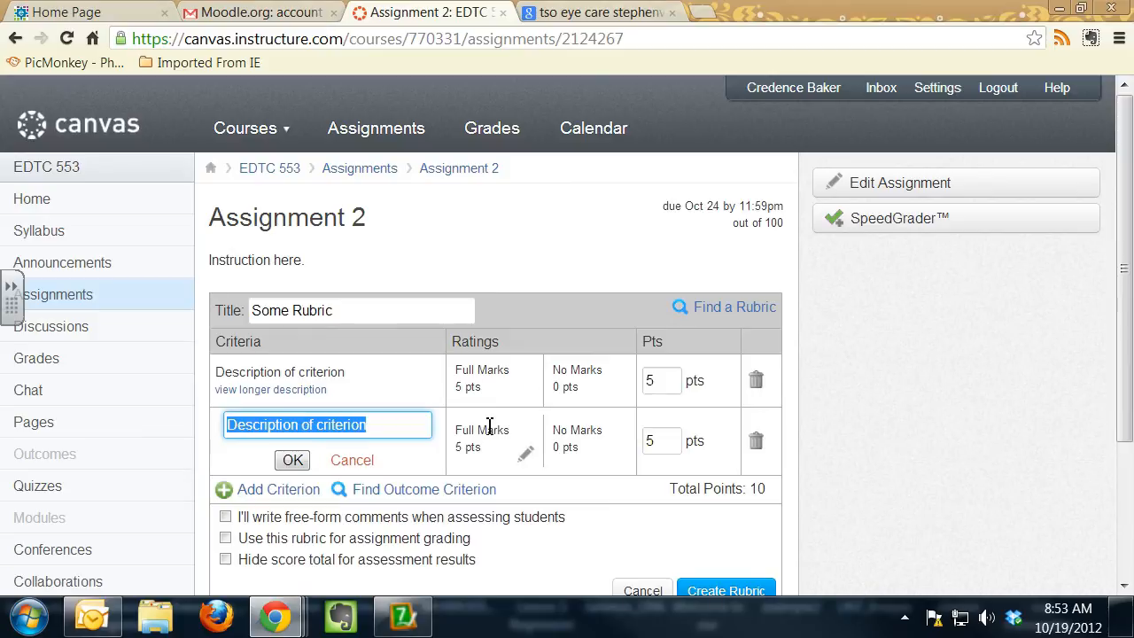
{"action": "scroll", "coordinate": [633, 446], "scroll_direction": "down", "scroll_amount": 1}
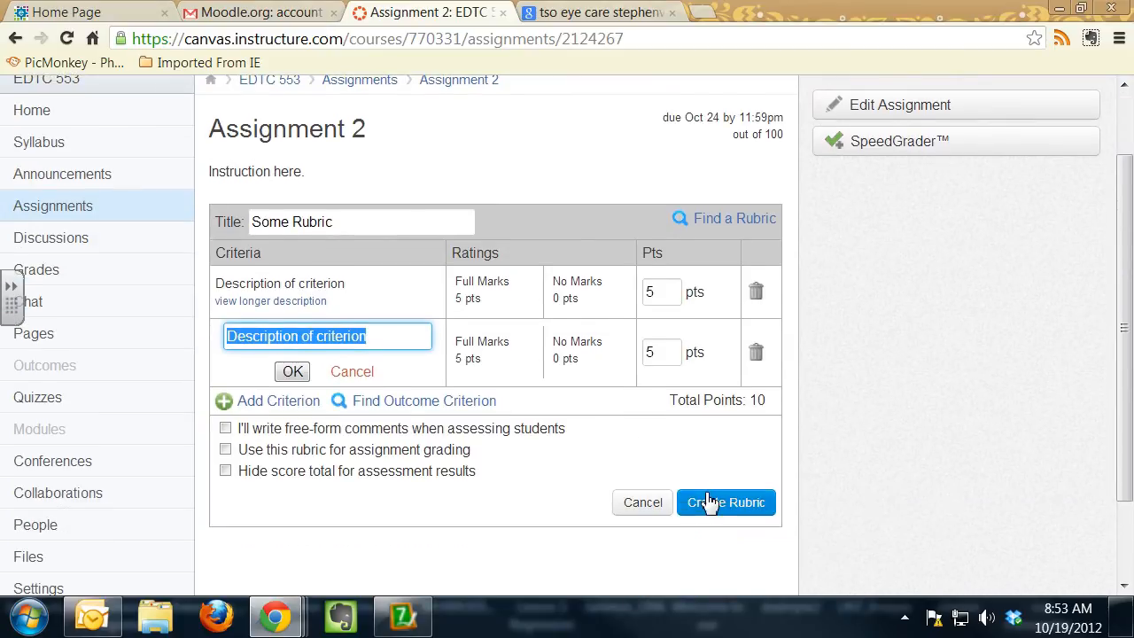
{"action": "left_click", "coordinate": [656, 515]}
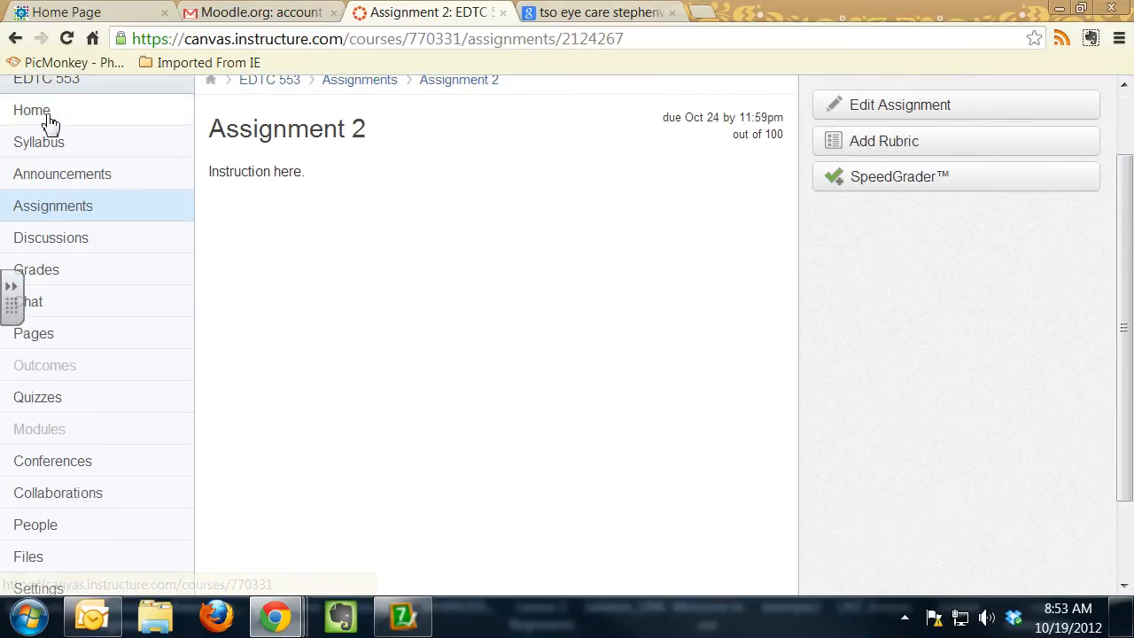
Step: Start a new course discussion titled "Week 1" with the body text "fdsafdsf"
{"action": "left_click", "coordinate": [85, 250]}
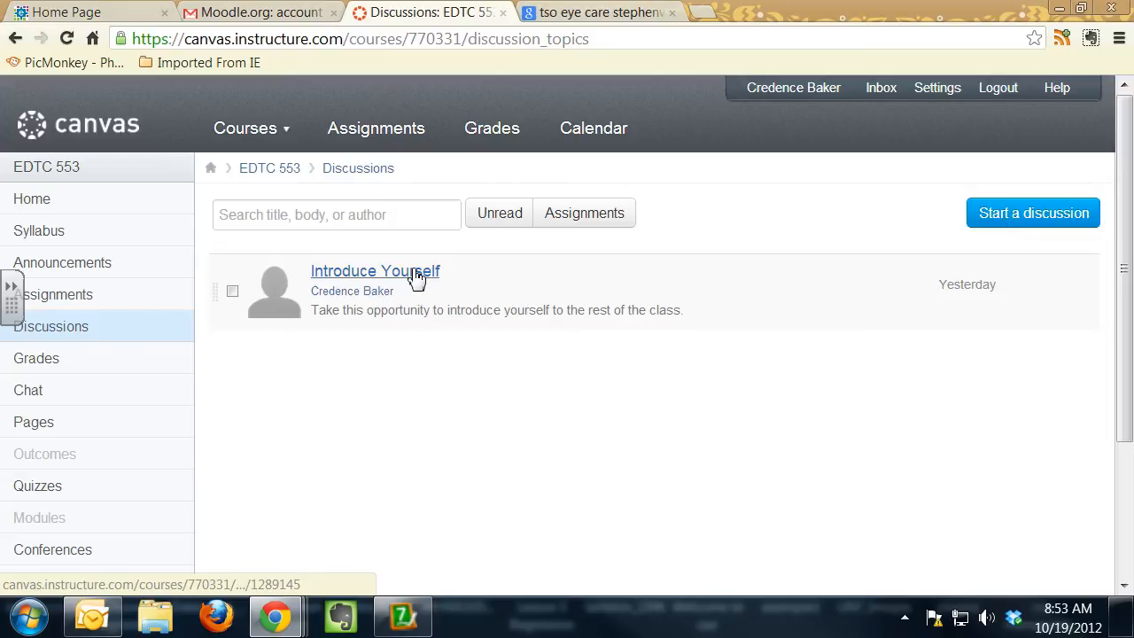
{"action": "left_click", "coordinate": [1031, 224]}
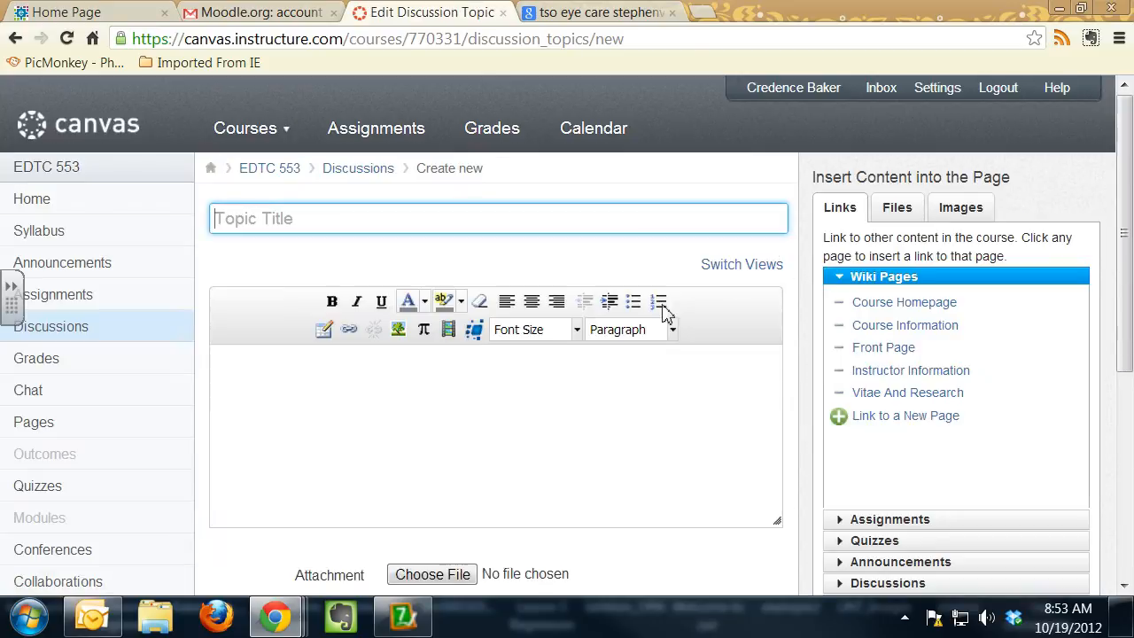
{"action": "type", "text": "Week 1"}
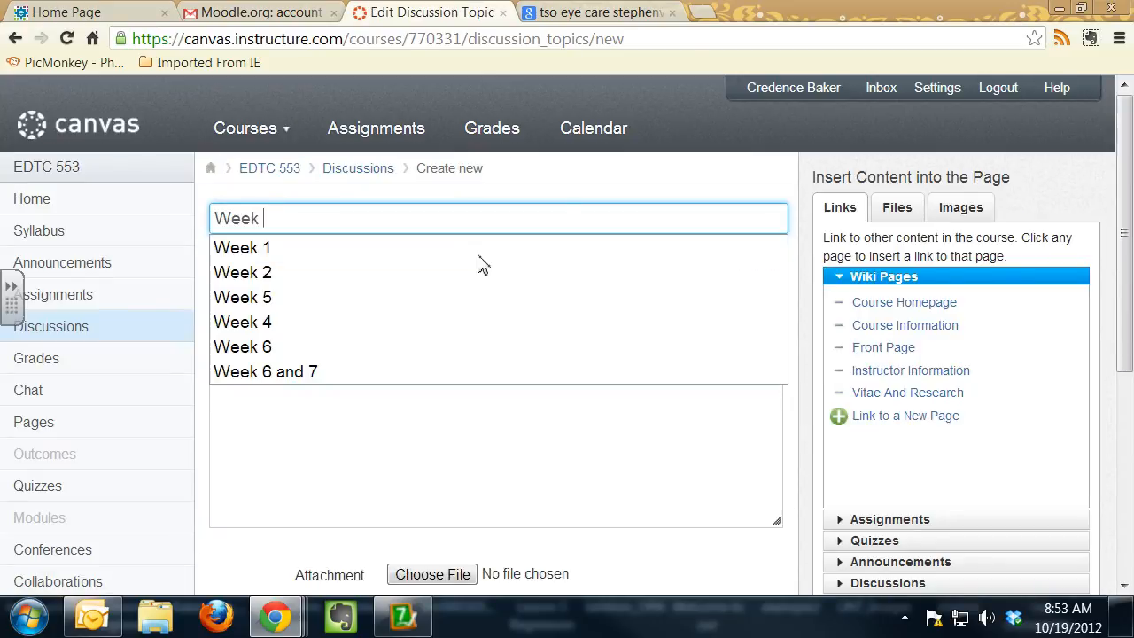
{"action": "left_click", "coordinate": [531, 443]}
{"action": "type", "text": "fdsafdsf"}
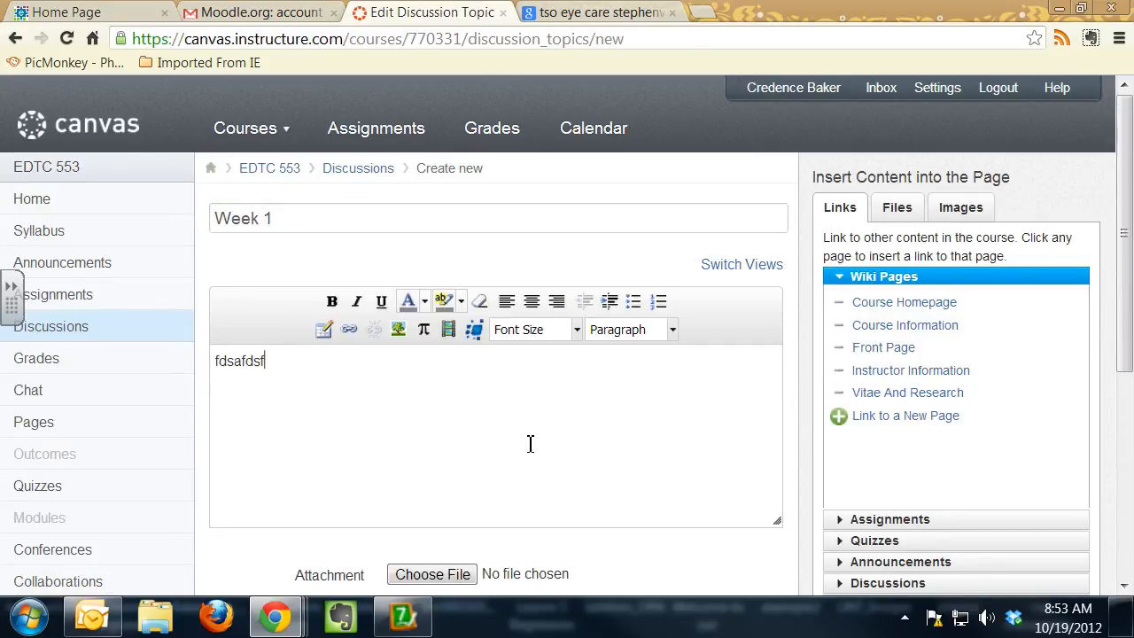
Step: Use the discussion for grading with 100 points possible, due Oct 22, 2012, and save it
{"action": "scroll", "coordinate": [530, 448], "scroll_direction": "down", "scroll_amount": 2}
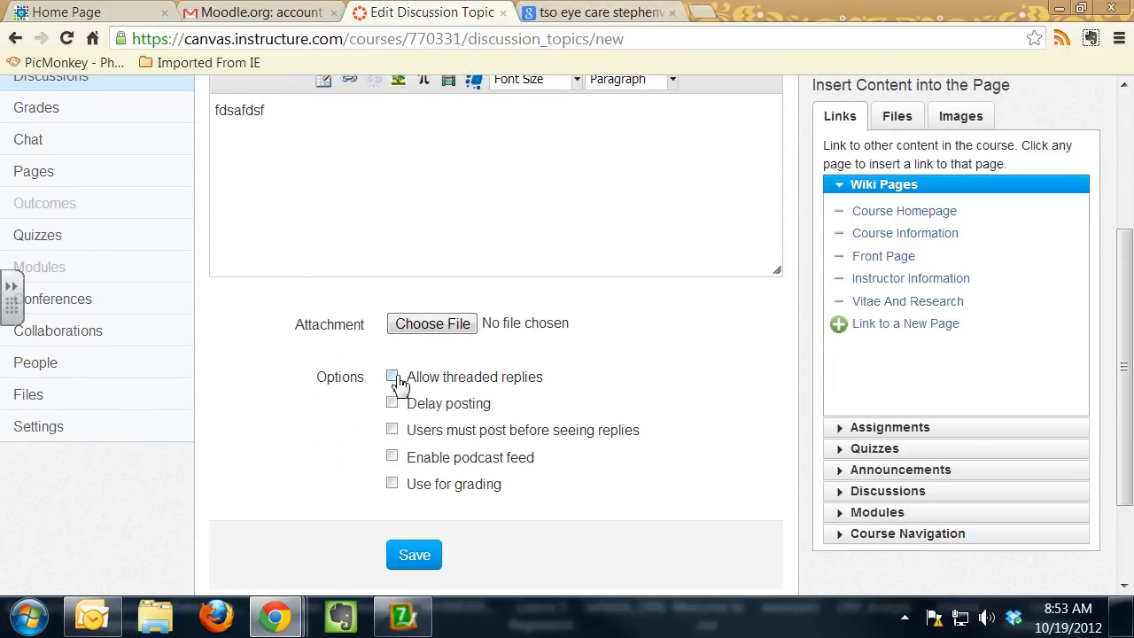
{"action": "left_click", "coordinate": [392, 484]}
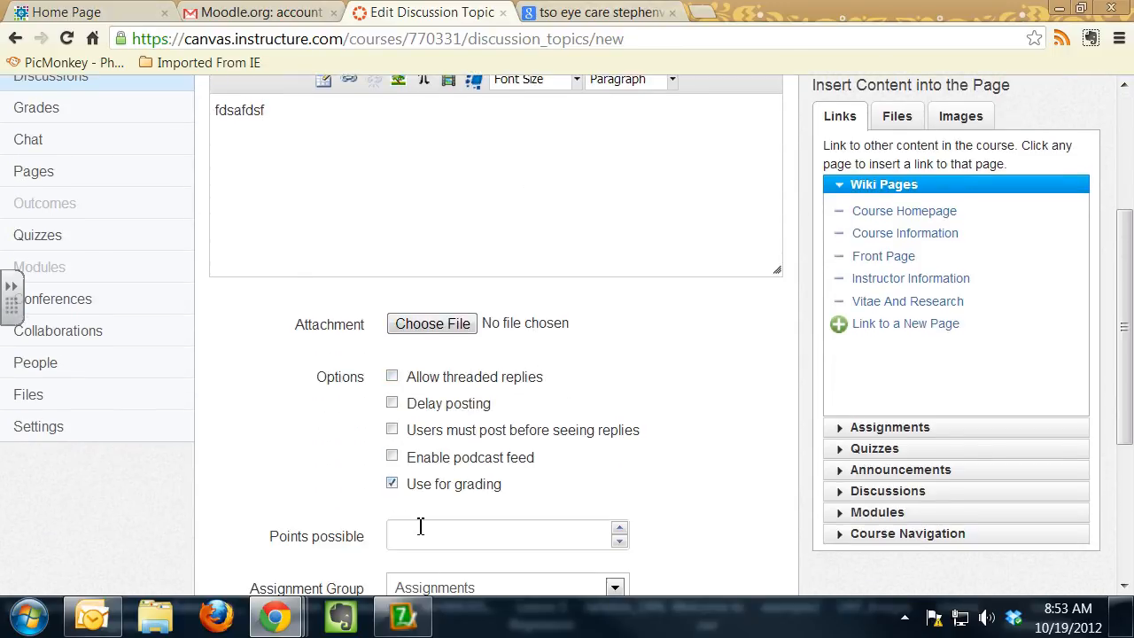
{"action": "scroll", "coordinate": [420, 527], "scroll_direction": "down", "scroll_amount": 3}
{"action": "left_click", "coordinate": [451, 295]}
{"action": "type", "text": "100"}
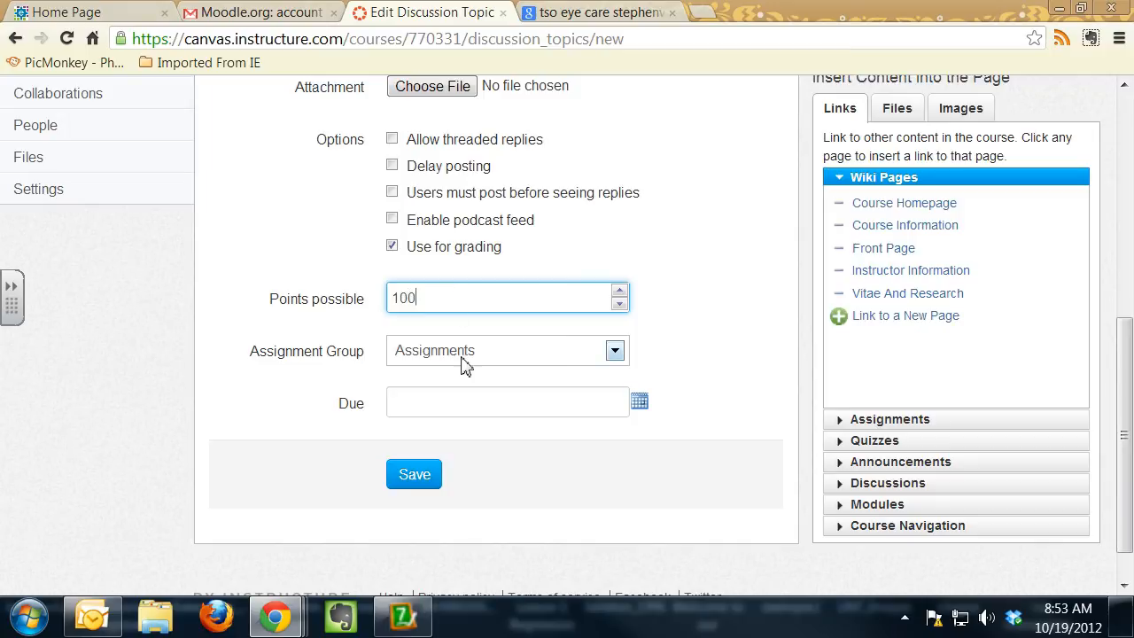
{"action": "left_click", "coordinate": [463, 411]}
{"action": "left_click", "coordinate": [639, 403]}
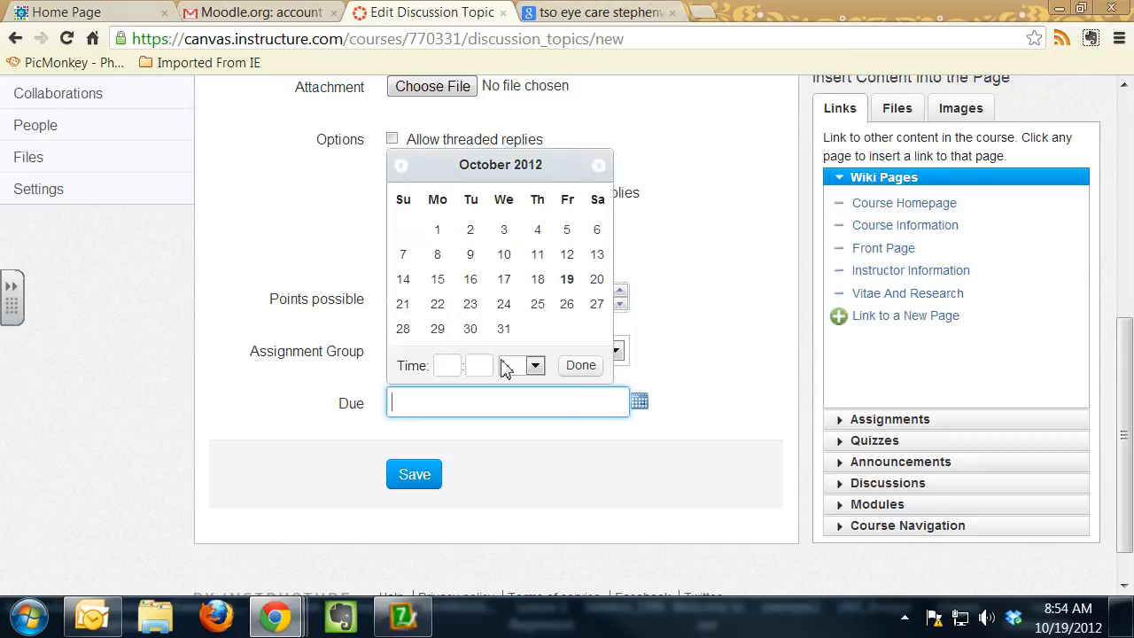
{"action": "left_click", "coordinate": [450, 315]}
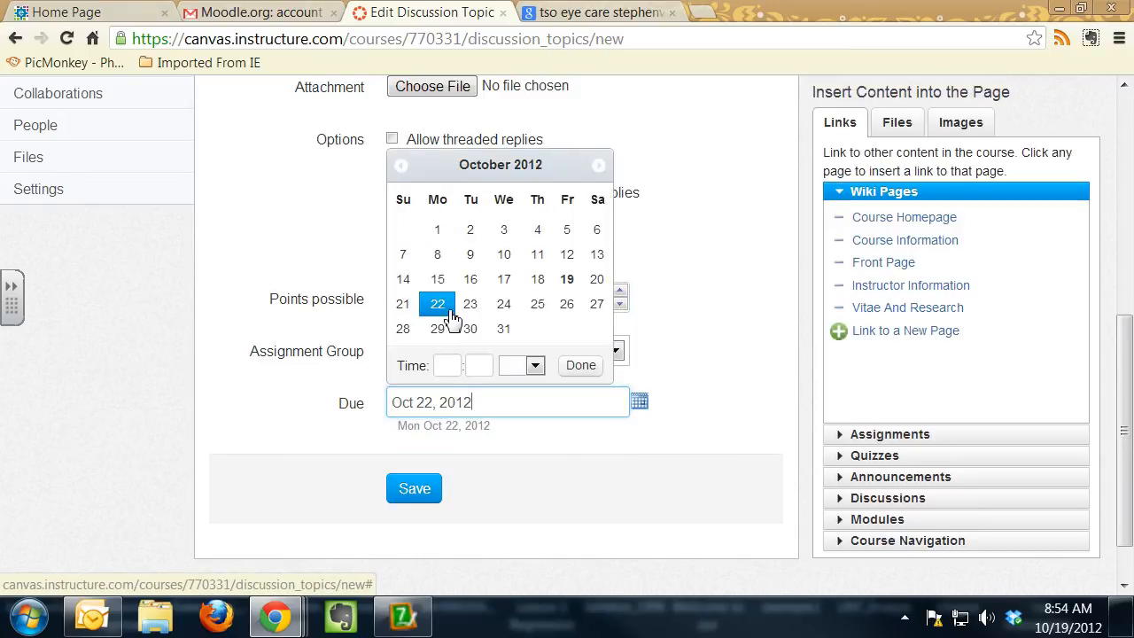
{"action": "left_click", "coordinate": [427, 493]}
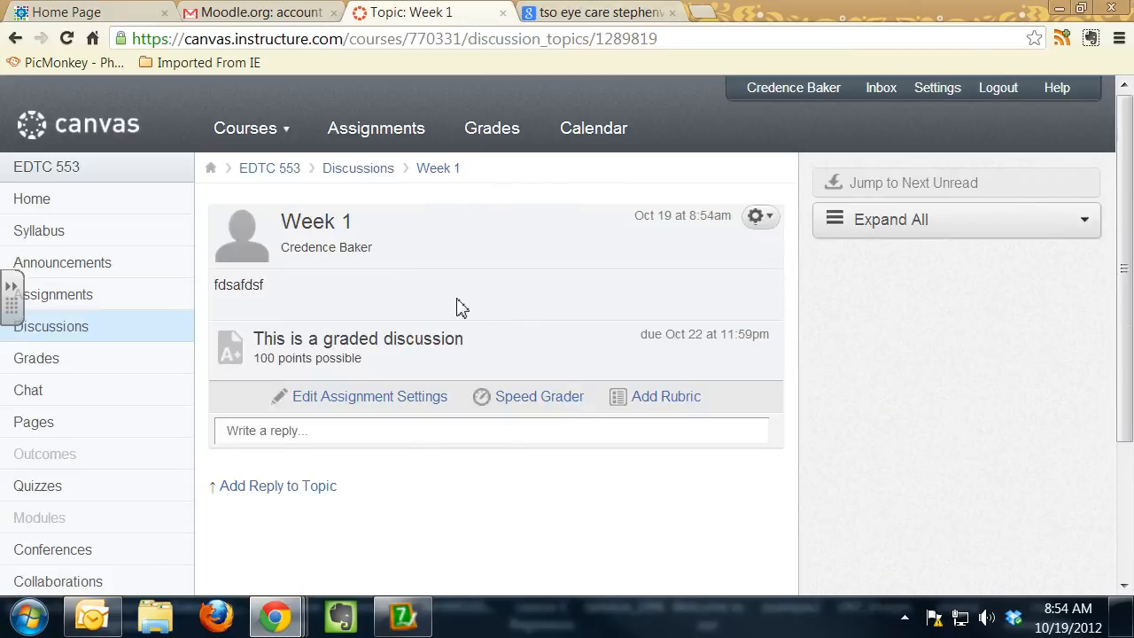
Step: View the course gradebook and return to the EDTC 553 home page
{"action": "scroll", "coordinate": [458, 307], "scroll_direction": "down", "scroll_amount": 3}
{"action": "scroll", "coordinate": [116, 256], "scroll_direction": "down", "scroll_amount": 1}
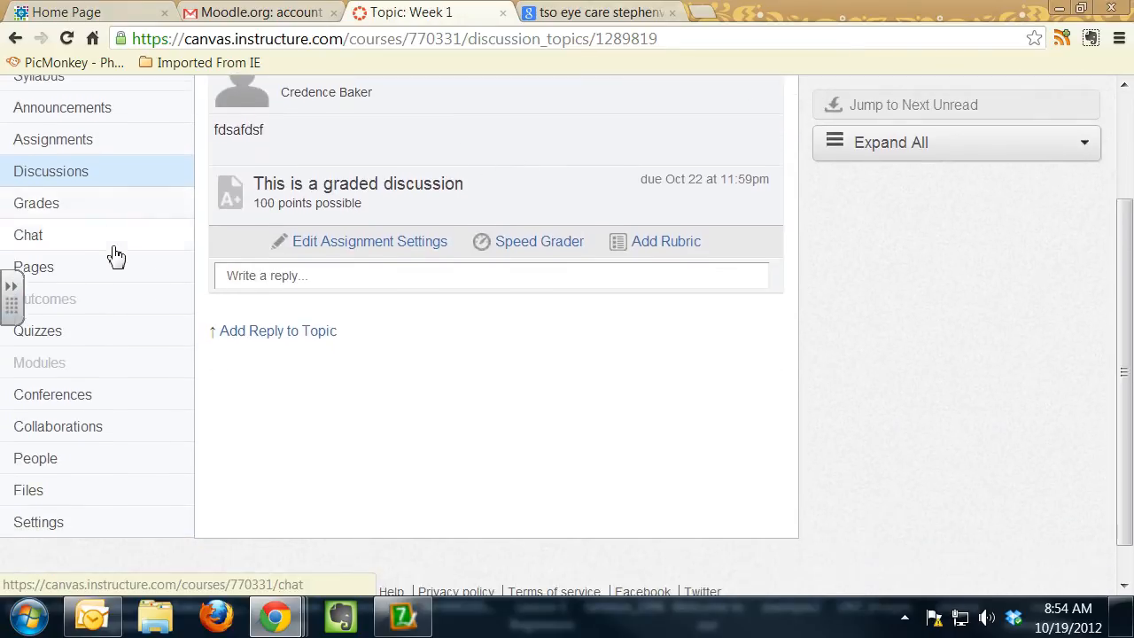
{"action": "left_click", "coordinate": [93, 207]}
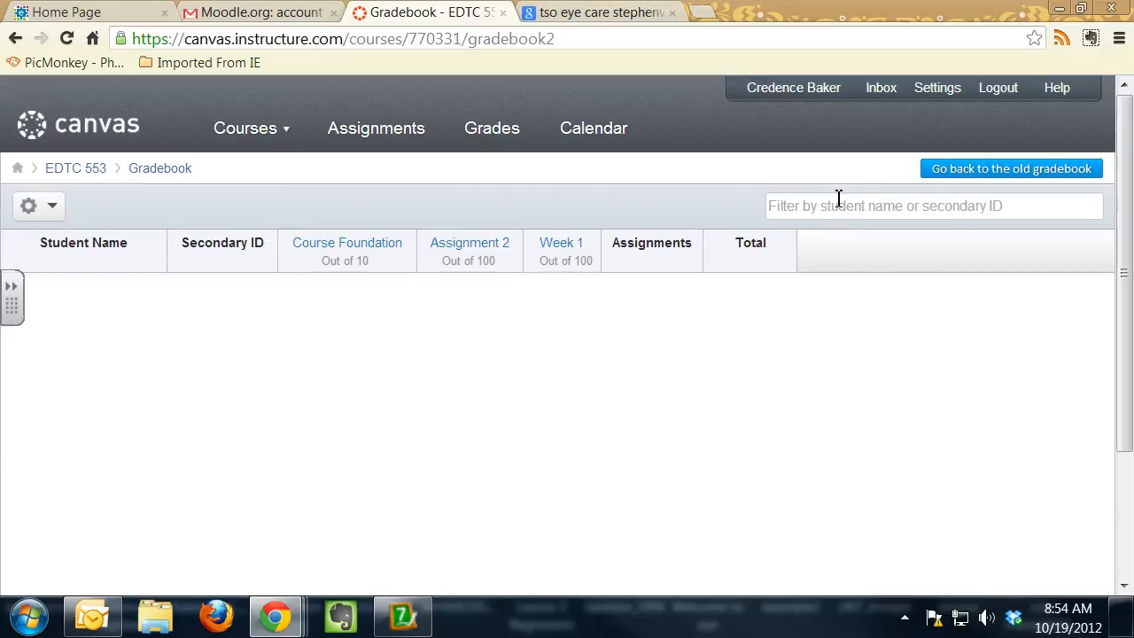
{"action": "left_click", "coordinate": [99, 176]}
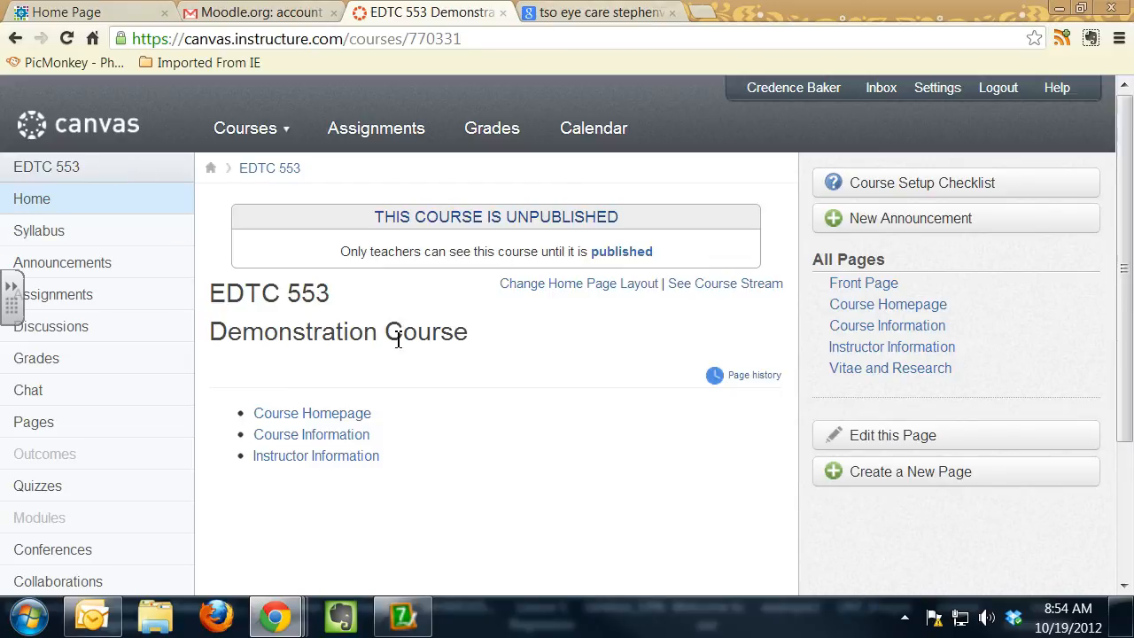
Step: Open the course chat room and send the message "fdjafjdksl;afjdsk"
{"action": "scroll", "coordinate": [436, 355], "scroll_direction": "down", "scroll_amount": 1}
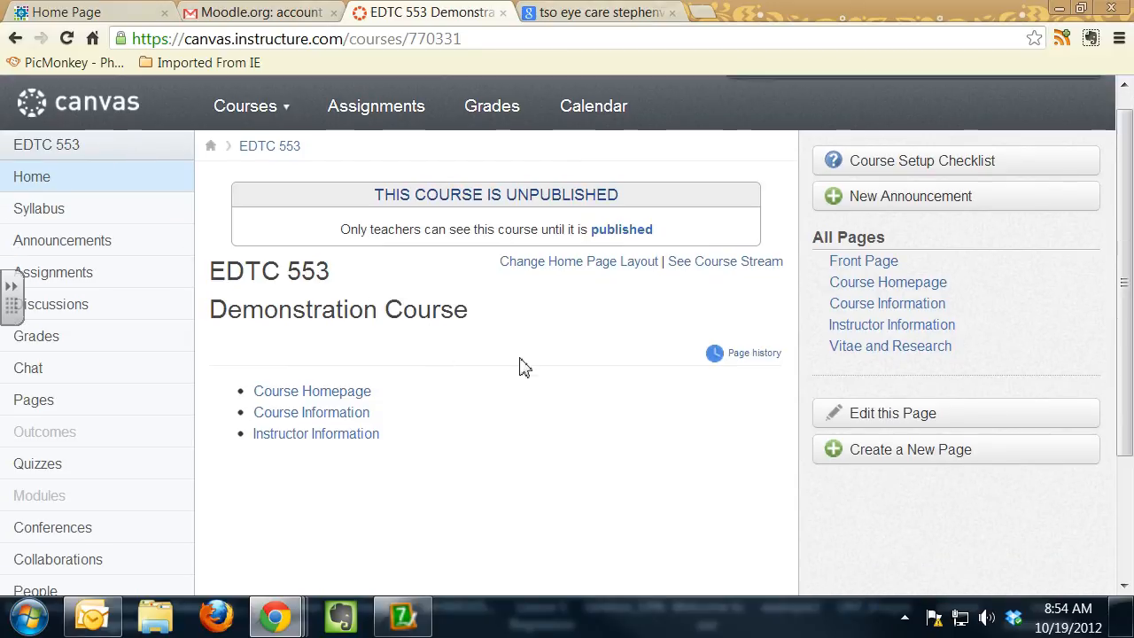
{"action": "scroll", "coordinate": [524, 367], "scroll_direction": "down", "scroll_amount": 4}
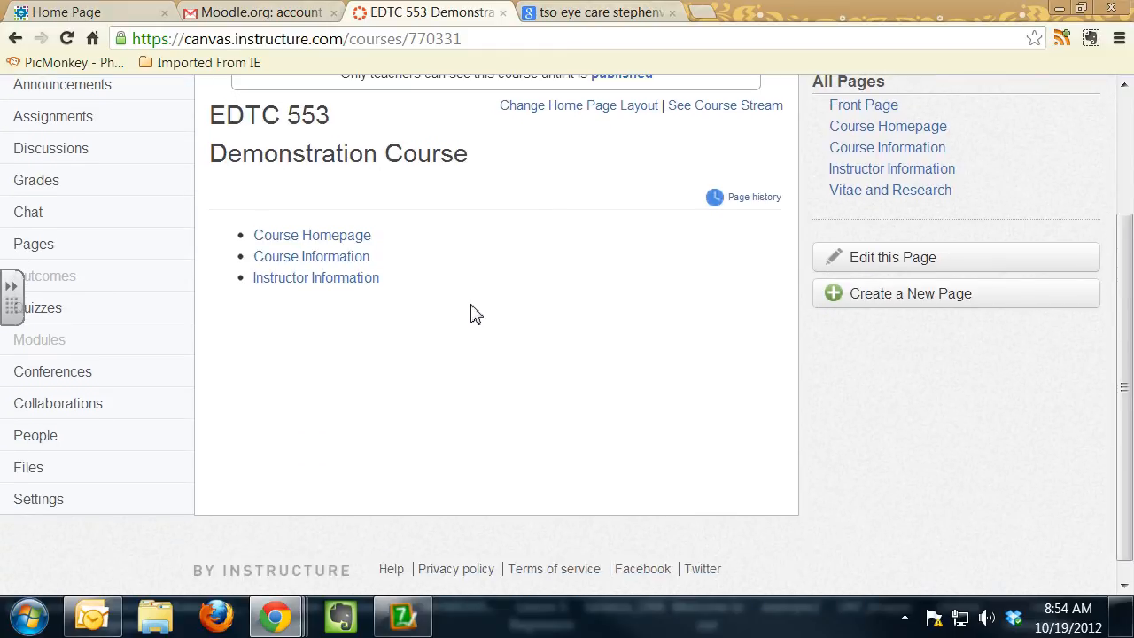
{"action": "left_click", "coordinate": [48, 217]}
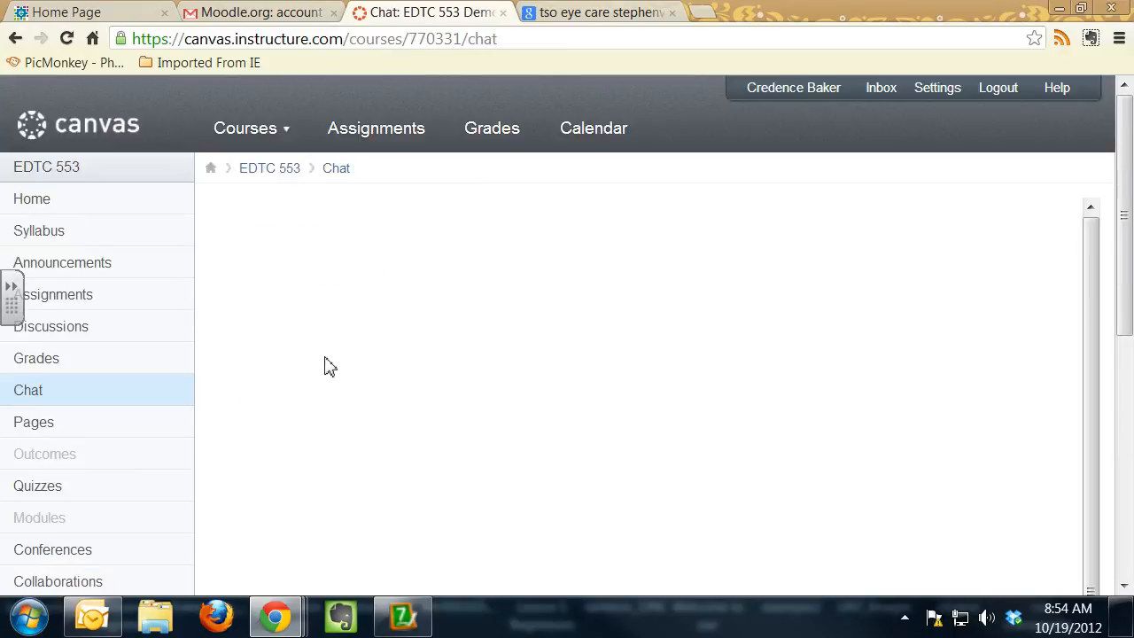
{"action": "left_click_drag", "start_coordinate": [1125, 234], "coordinate": [1125, 310]}
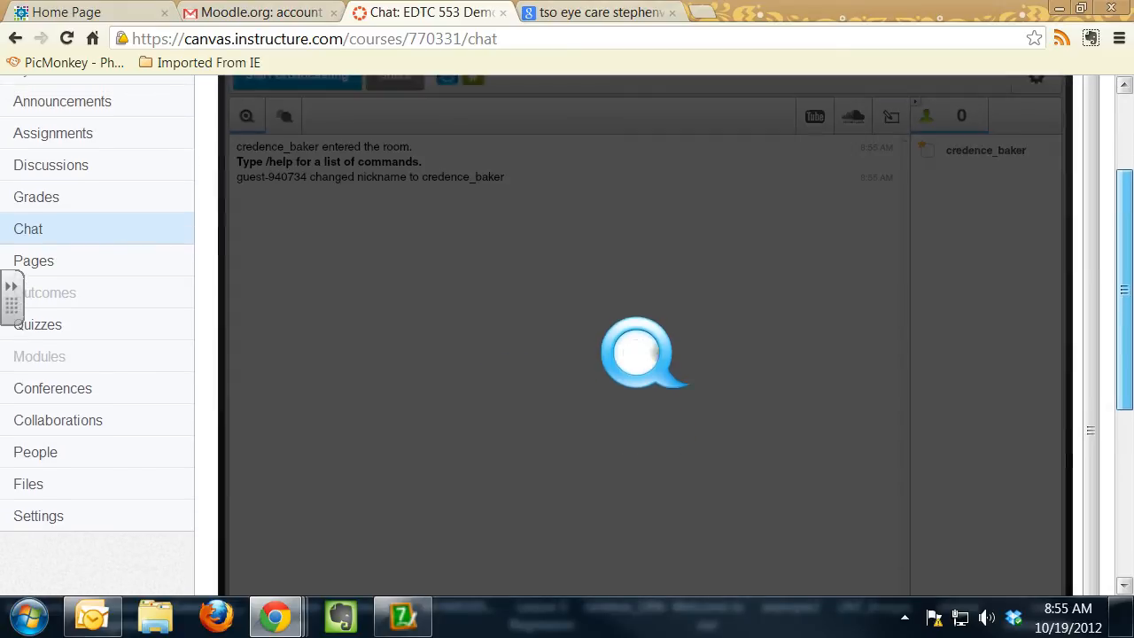
{"action": "scroll", "coordinate": [641, 458], "scroll_direction": "down", "scroll_amount": 4}
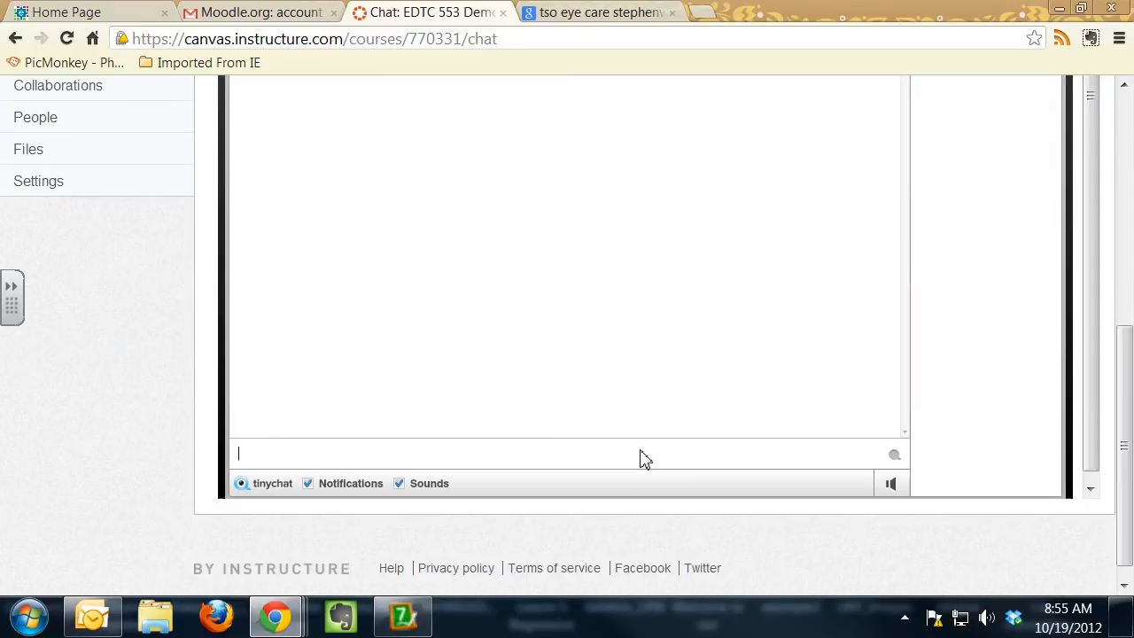
{"action": "left_click", "coordinate": [642, 456]}
{"action": "type", "text": "fdjafjdksl;a"}
{"action": "key", "text": "Return"}
Step: Check the chat room's SoundCloud track selection dialog and close it without choosing a track
{"action": "left_click_drag", "start_coordinate": [1123, 443], "coordinate": [1124, 261]}
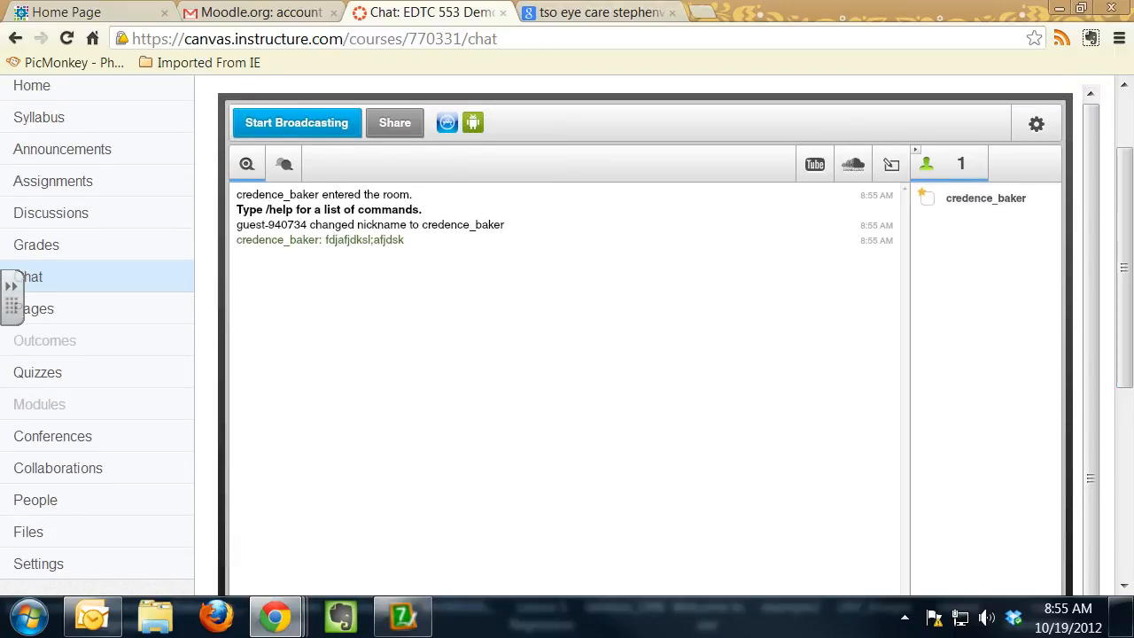
{"action": "left_click", "coordinate": [855, 168]}
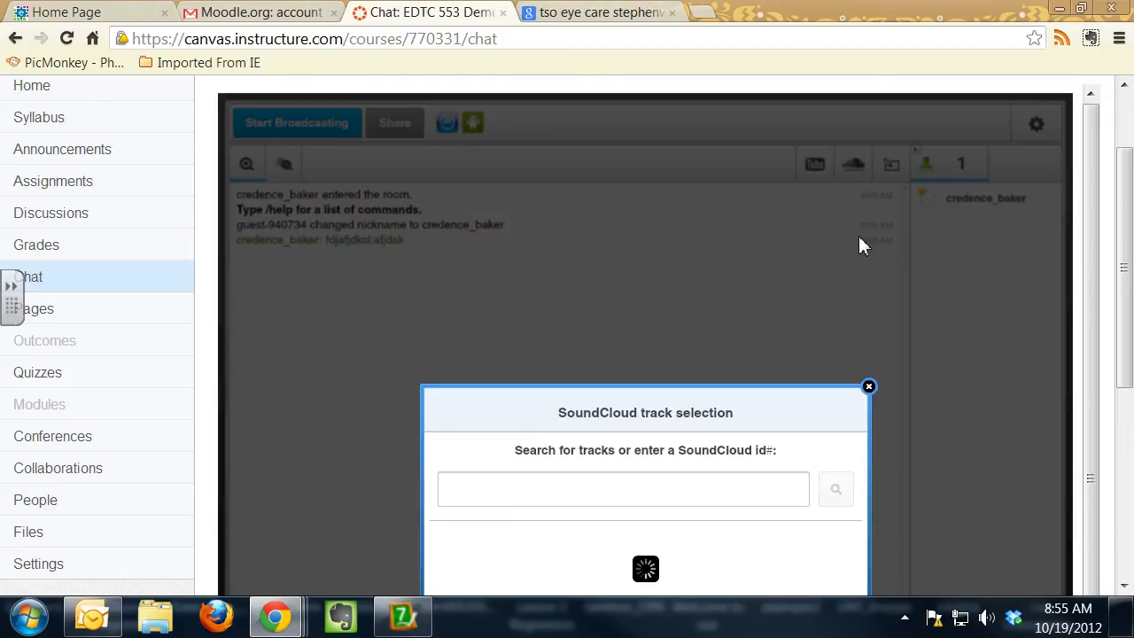
{"action": "left_click", "coordinate": [870, 387]}
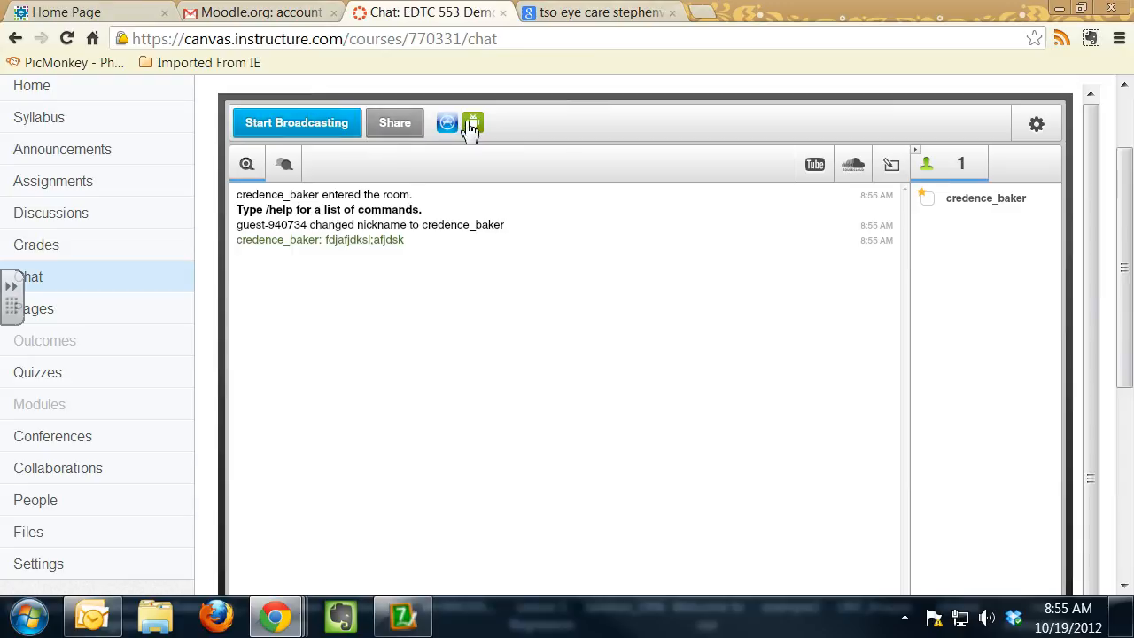
{"action": "scroll", "coordinate": [653, 293], "scroll_direction": "up", "scroll_amount": 3}
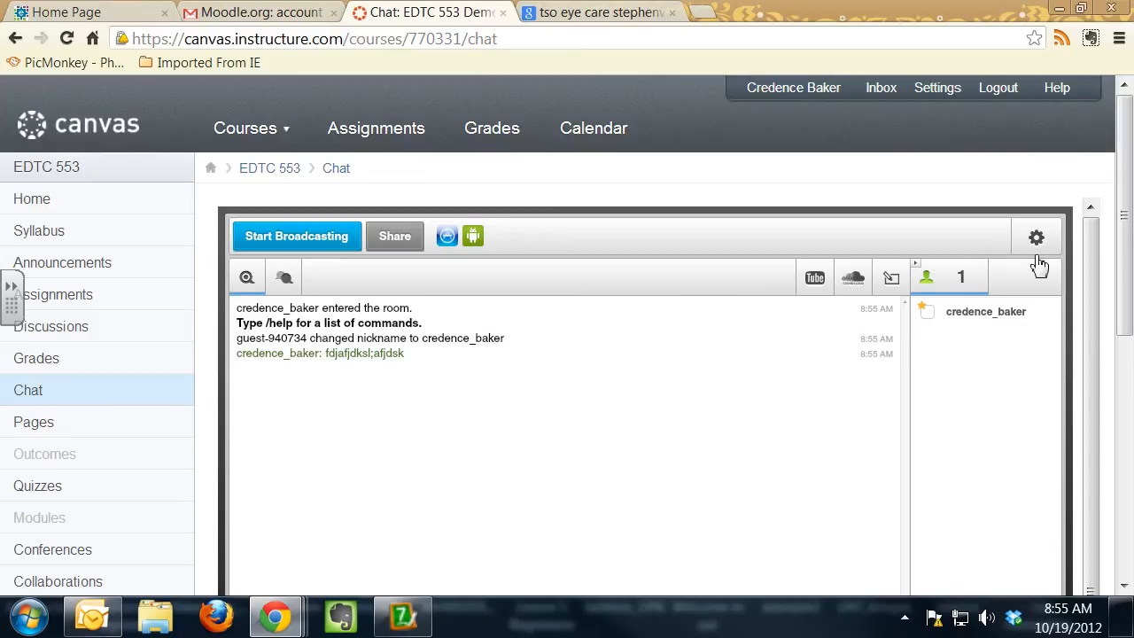
{"action": "scroll", "coordinate": [870, 319], "scroll_direction": "down", "scroll_amount": 3}
{"action": "scroll", "coordinate": [870, 324], "scroll_direction": "down", "scroll_amount": 3}
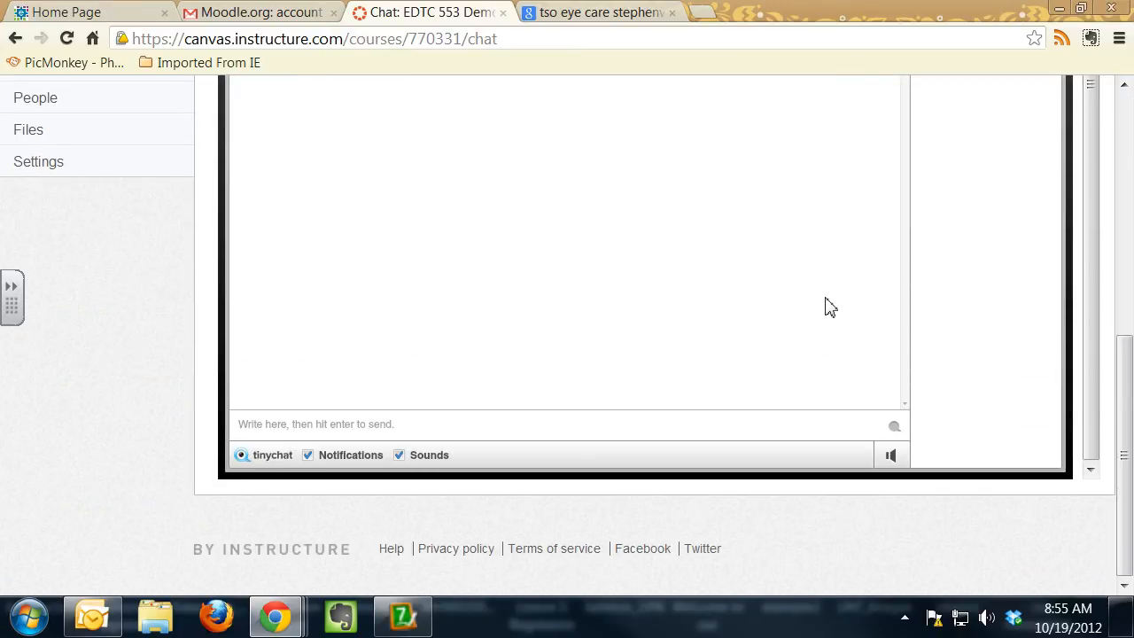
{"action": "scroll", "coordinate": [825, 307], "scroll_direction": "up", "scroll_amount": 4}
{"action": "scroll", "coordinate": [550, 309], "scroll_direction": "down", "scroll_amount": 1}
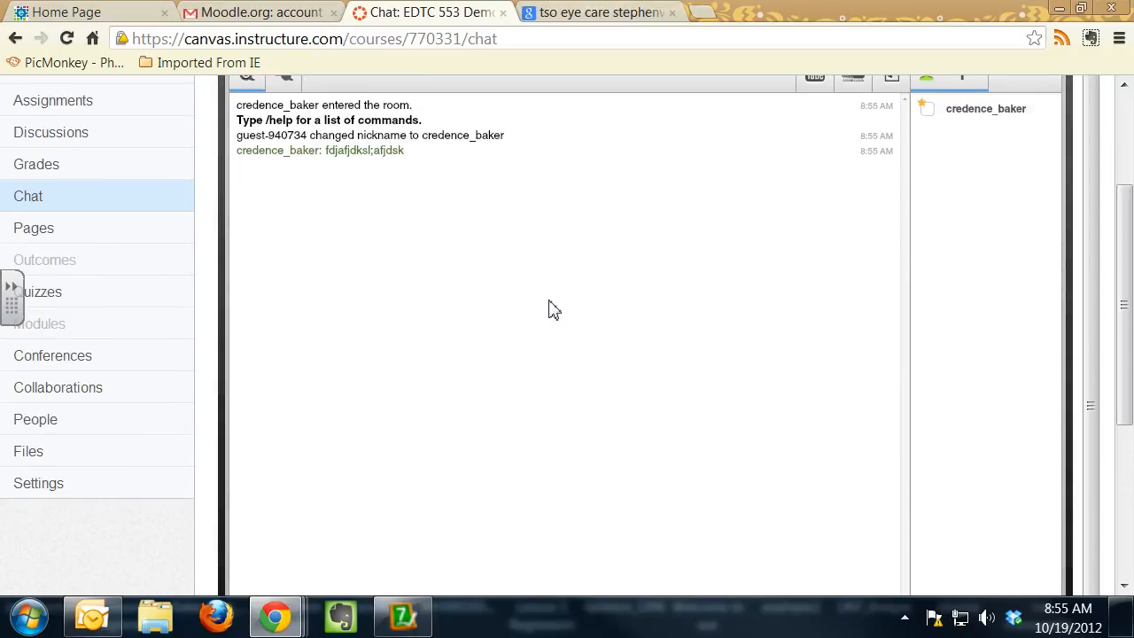
Step: View the course's wiki front page under Pages and the Learning Outcomes page
{"action": "left_click", "coordinate": [162, 237]}
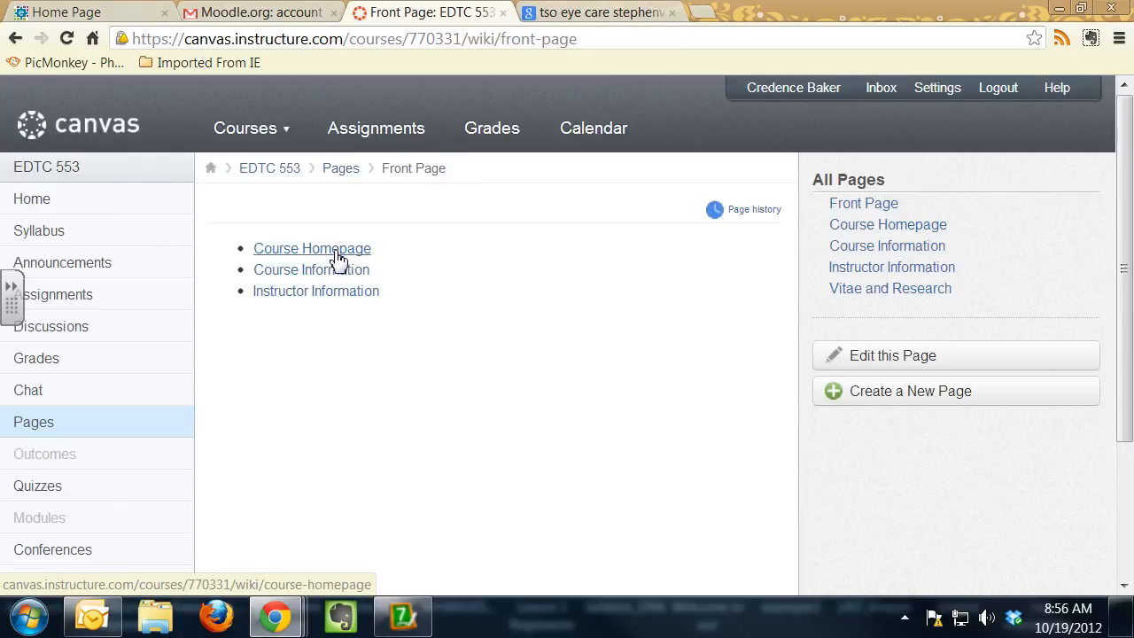
{"action": "scroll", "coordinate": [404, 297], "scroll_direction": "down", "scroll_amount": 1}
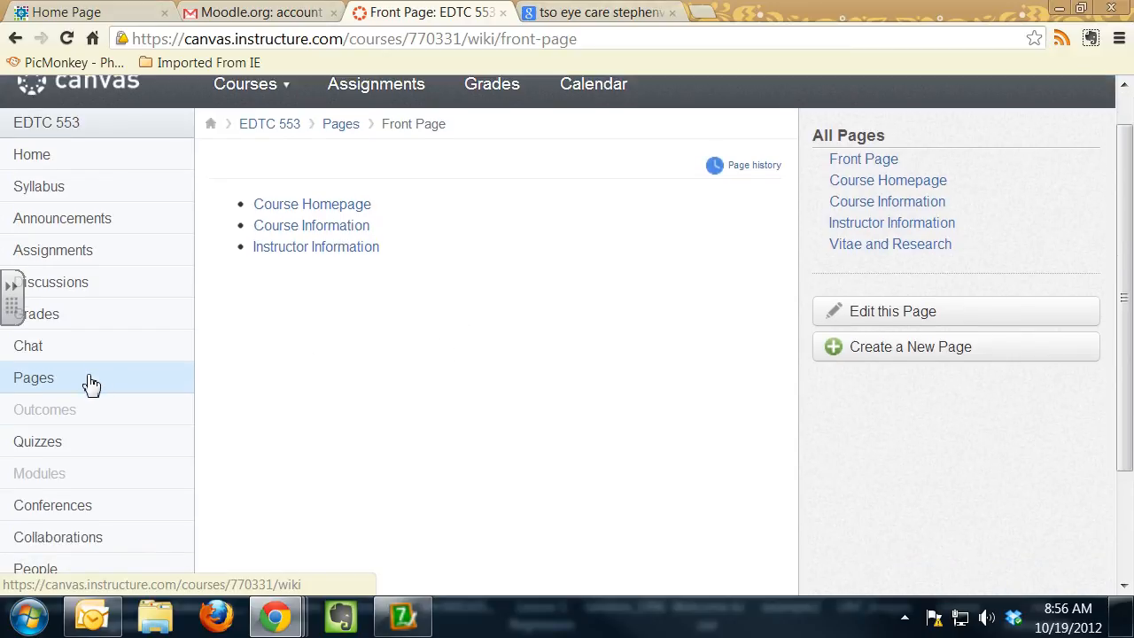
{"action": "left_click", "coordinate": [44, 410]}
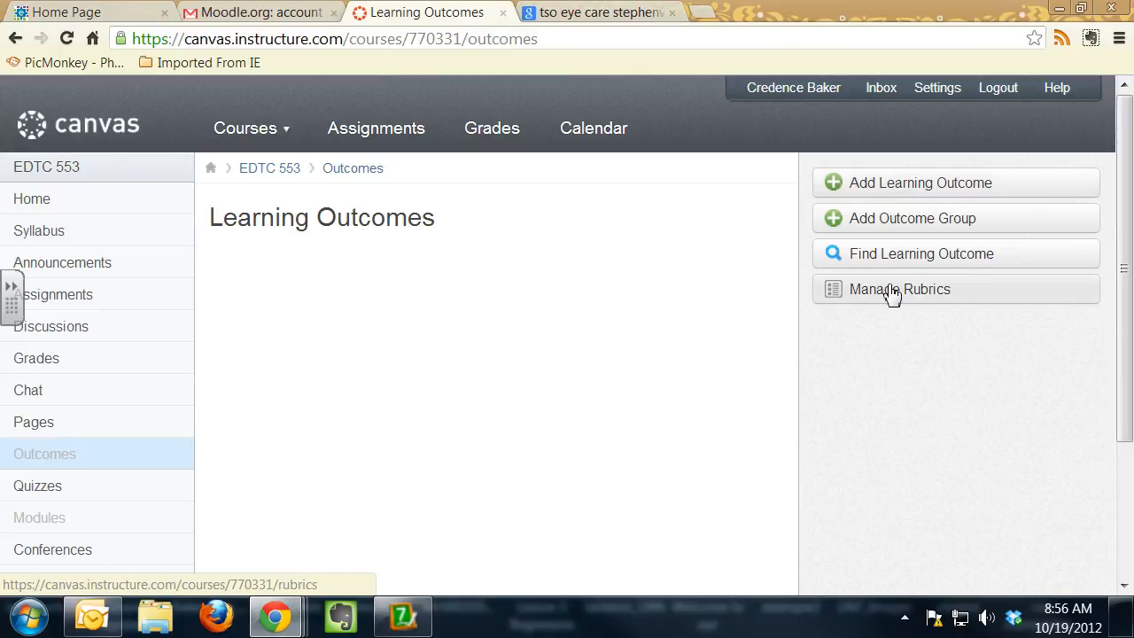
Step: Create a new graded quiz named "Quiz 1" with shuffled answers and a time limit of 60 minutes
{"action": "left_click", "coordinate": [141, 497]}
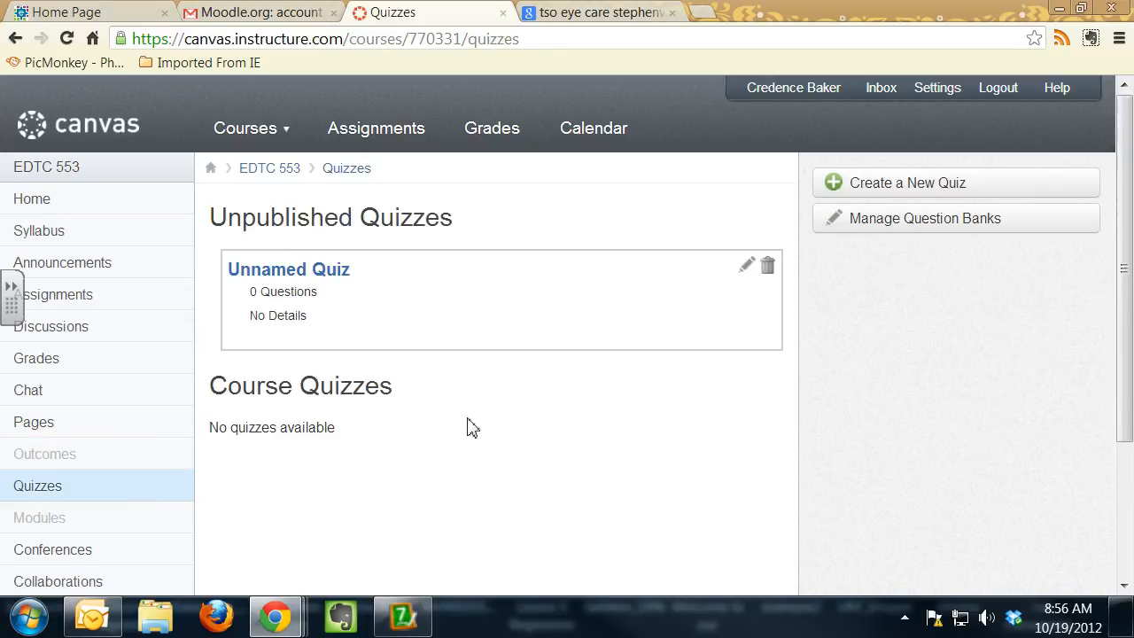
{"action": "left_click", "coordinate": [873, 188]}
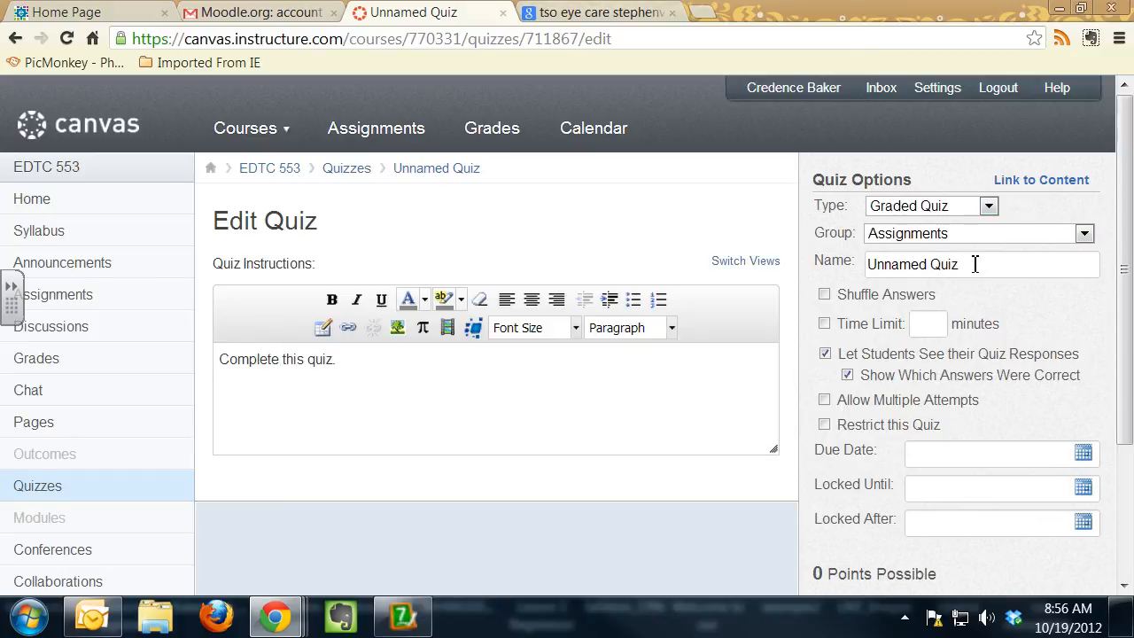
{"action": "left_click_drag", "start_coordinate": [974, 264], "coordinate": [825, 264]}
{"action": "type", "text": "Quiz 1"}
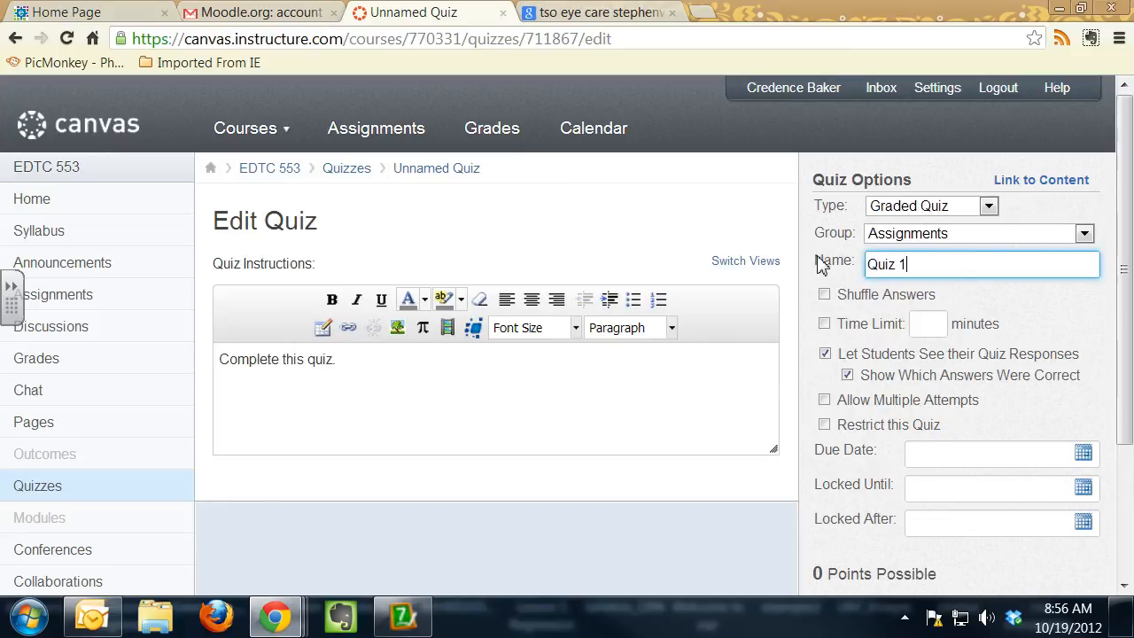
{"action": "left_click", "coordinate": [824, 294]}
{"action": "left_click", "coordinate": [824, 323]}
{"action": "left_click", "coordinate": [928, 326]}
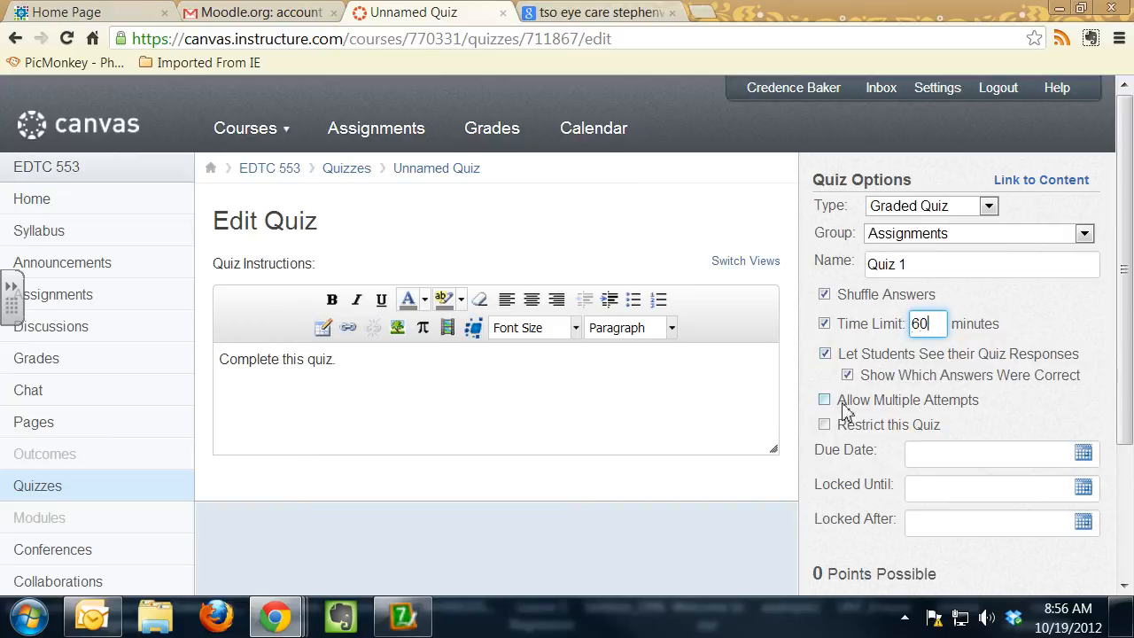
Step: Set the quiz's due date to Oct 24, 2012 and save the quiz settings
{"action": "left_click", "coordinate": [1083, 455]}
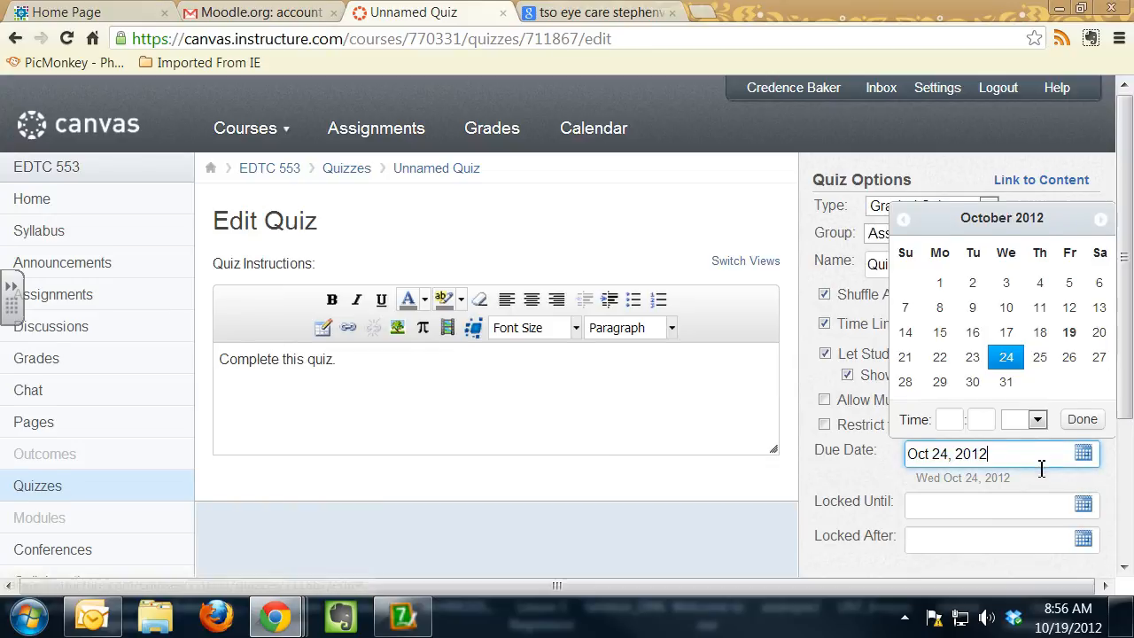
{"action": "scroll", "coordinate": [1044, 461], "scroll_direction": "down", "scroll_amount": 2}
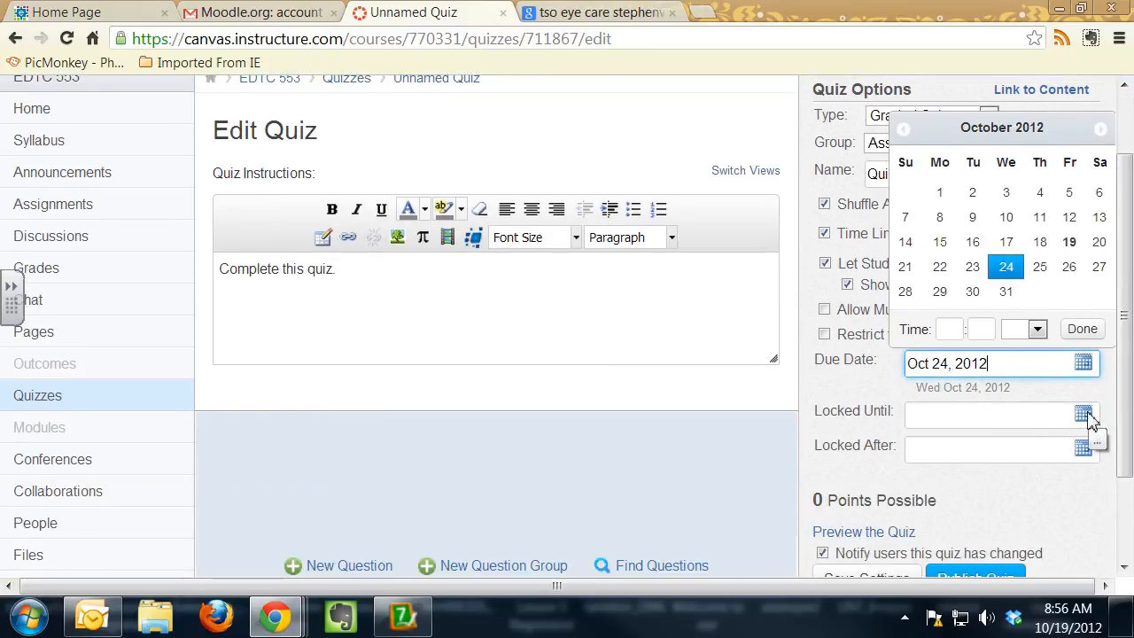
{"action": "scroll", "coordinate": [1010, 443], "scroll_direction": "down", "scroll_amount": 2}
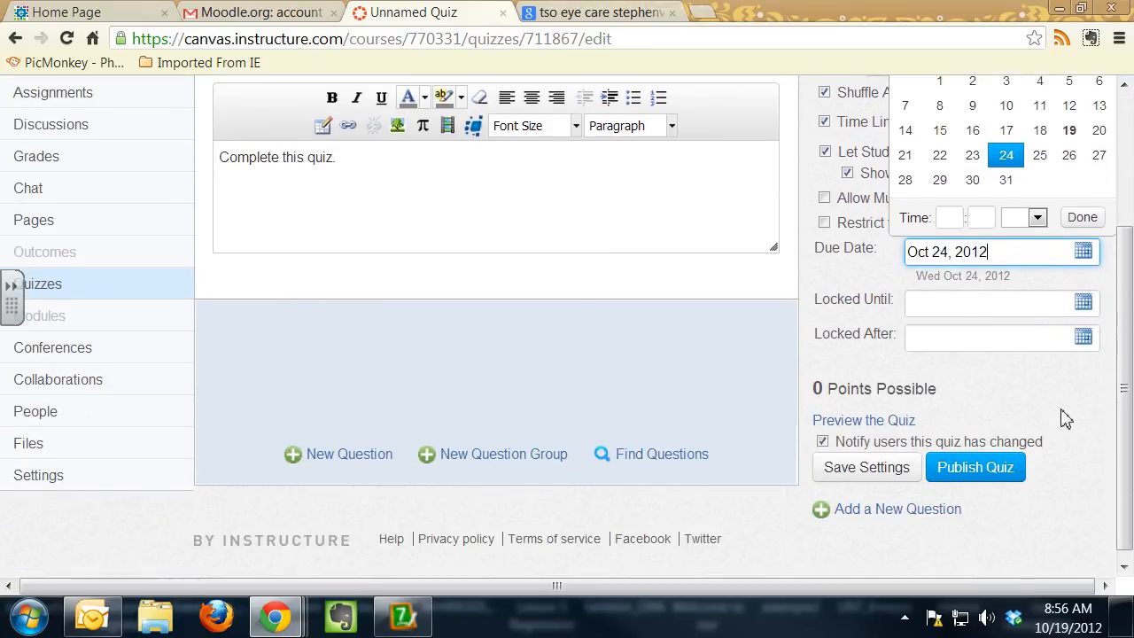
{"action": "left_click", "coordinate": [1063, 418]}
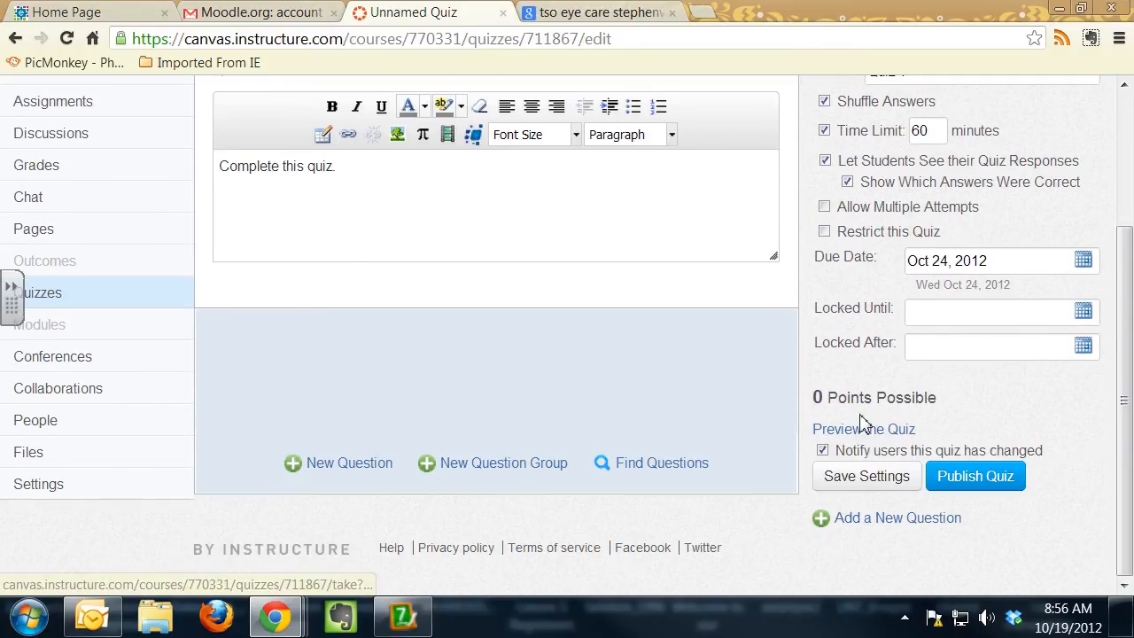
{"action": "left_click", "coordinate": [897, 486]}
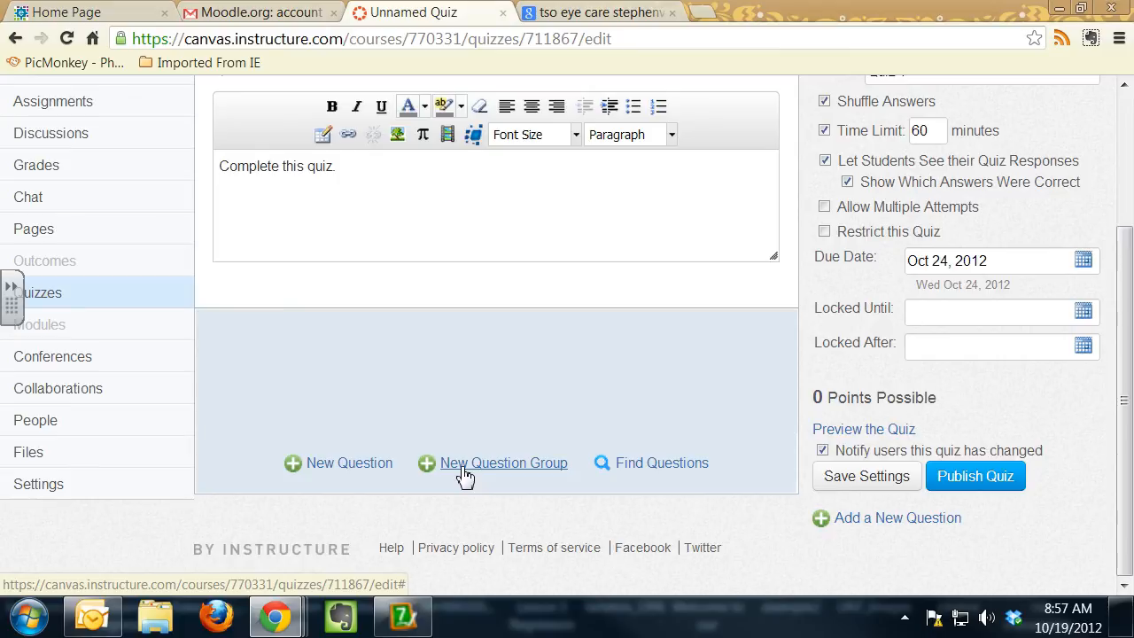
Step: Add a new question to the quiz, title it "Question 1" and make it worth 10 points
{"action": "left_click", "coordinate": [367, 461]}
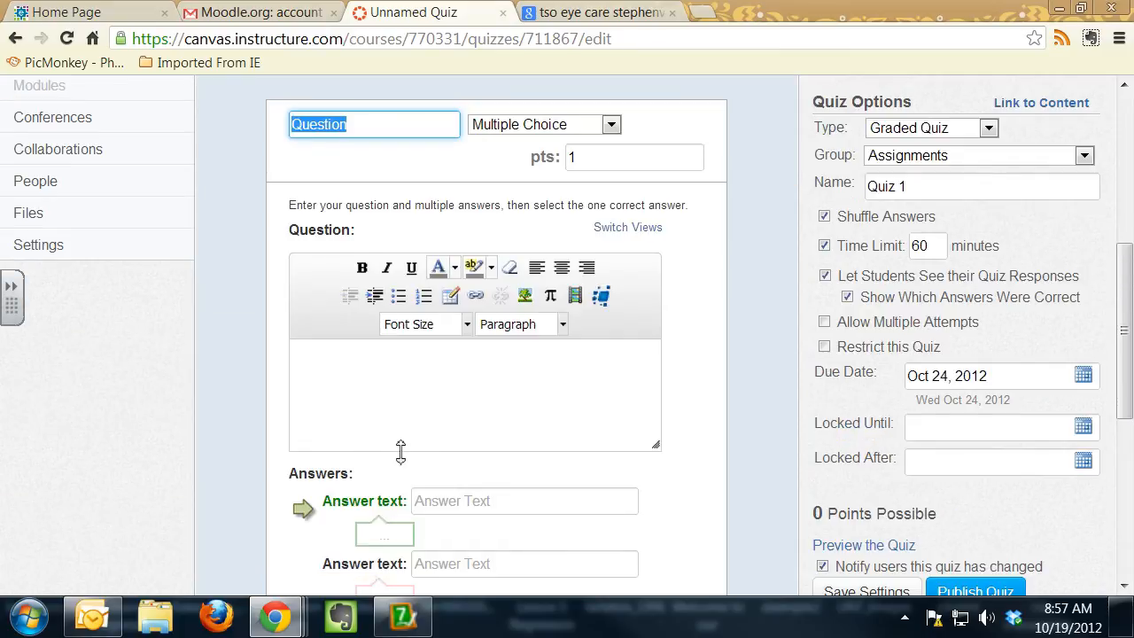
{"action": "left_click", "coordinate": [397, 125]}
{"action": "type", "text": "v"}
{"action": "key", "text": "BackSpace"}
{"action": "type", "text": "1"}
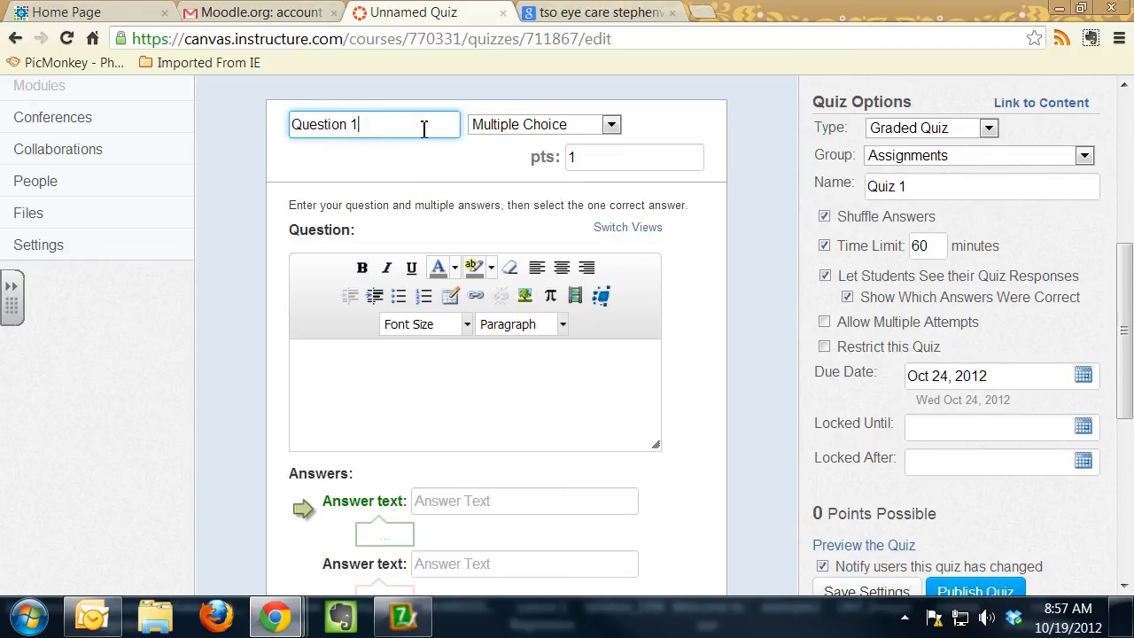
{"action": "left_click", "coordinate": [537, 131]}
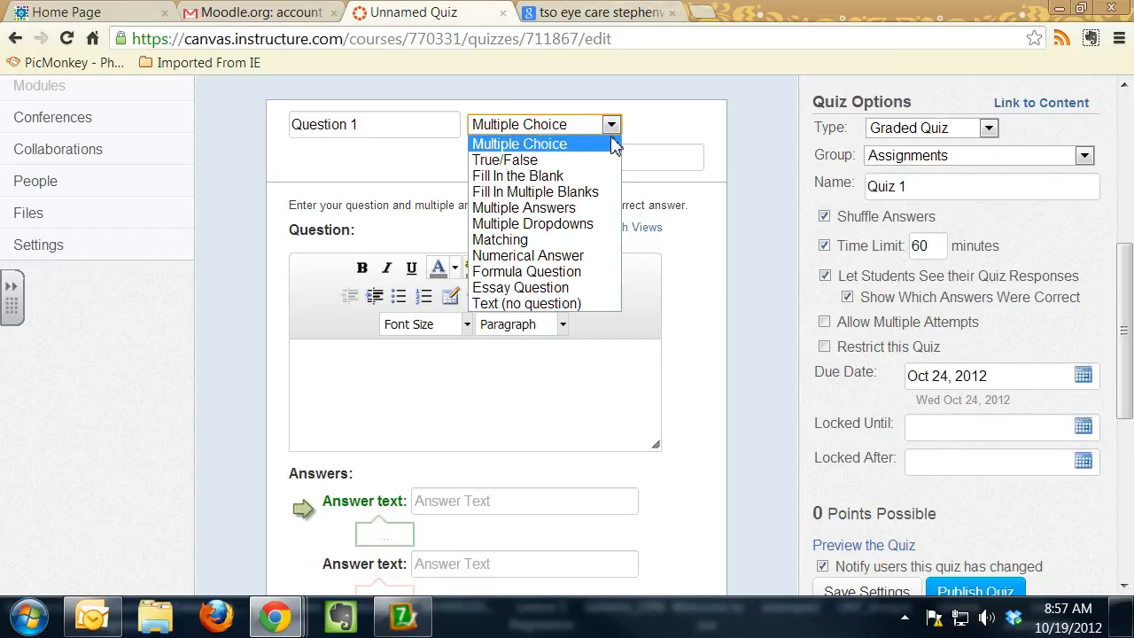
{"action": "left_click", "coordinate": [680, 135]}
{"action": "left_click", "coordinate": [608, 163]}
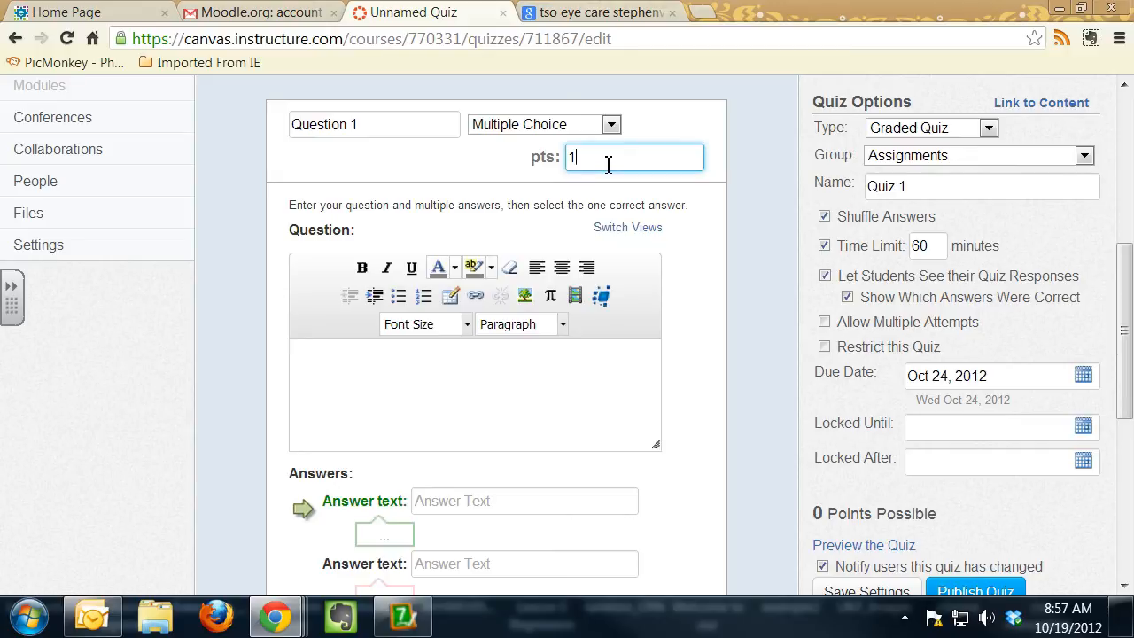
{"action": "type", "text": "0"}
{"action": "left_click", "coordinate": [508, 393]}
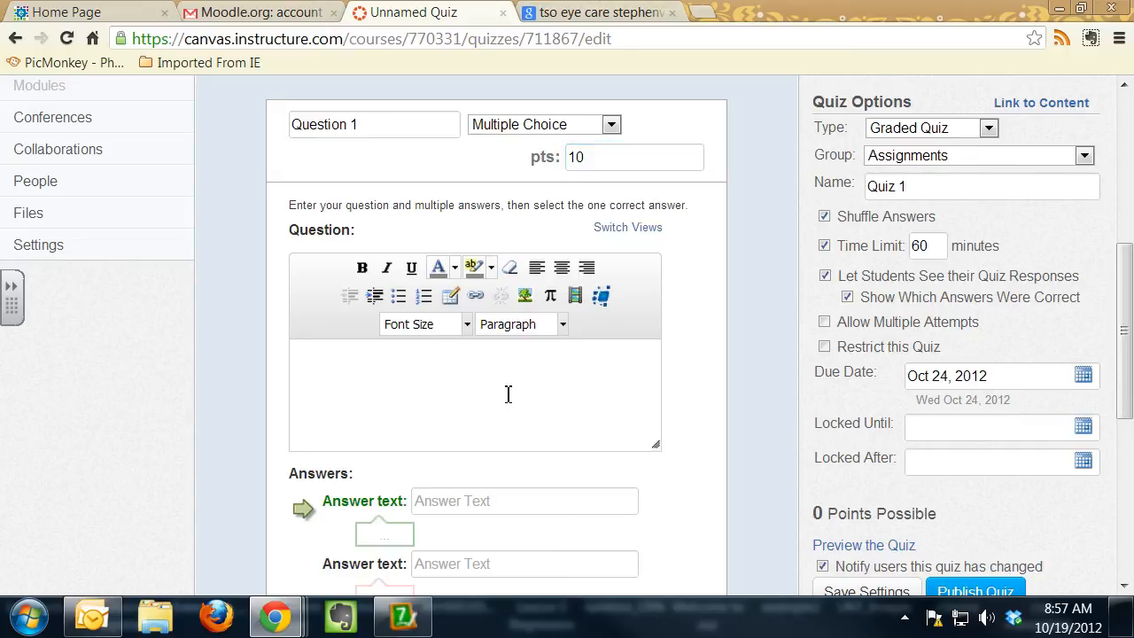
Step: Make the question True/False with the text "The sky is red." and mark False as the correct answer
{"action": "left_click", "coordinate": [550, 129]}
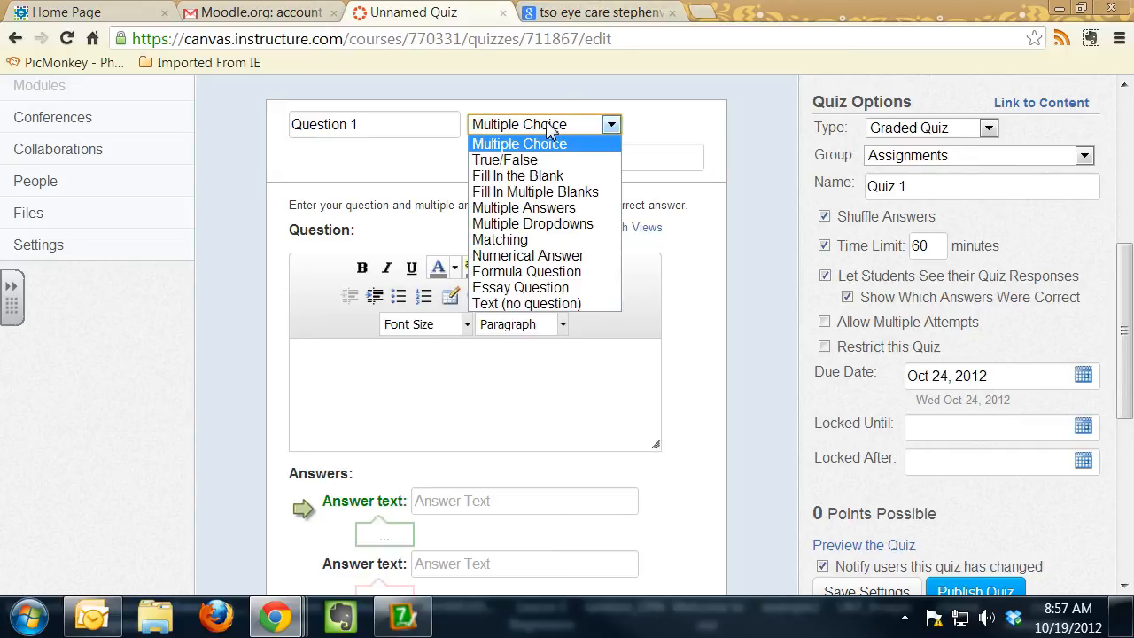
{"action": "left_click", "coordinate": [548, 159]}
{"action": "left_click", "coordinate": [501, 388]}
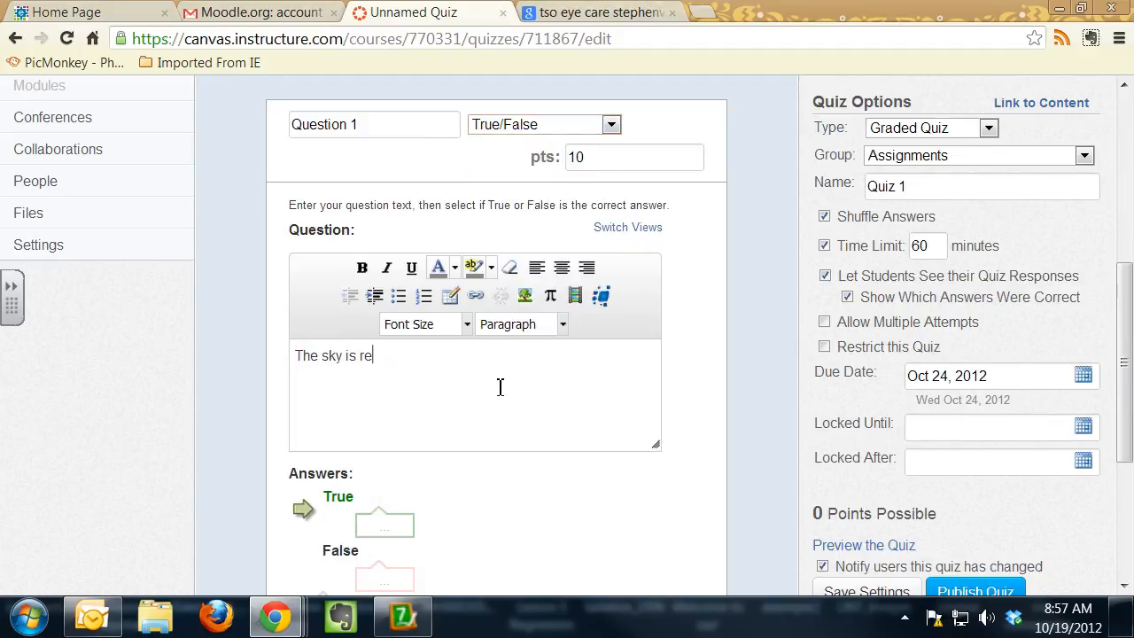
{"action": "scroll", "coordinate": [493, 420], "scroll_direction": "down", "scroll_amount": 2}
{"action": "left_click", "coordinate": [301, 383]}
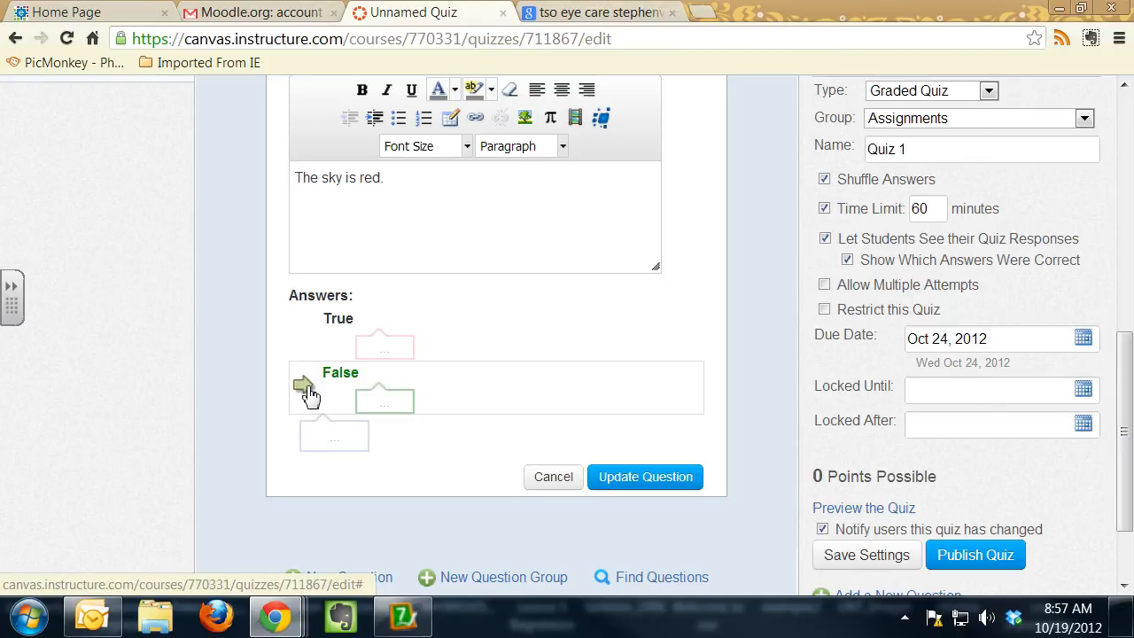
Step: Add the comment "Yes, you're right. The sky is blue" to the False answer and update the question
{"action": "left_click", "coordinate": [377, 407]}
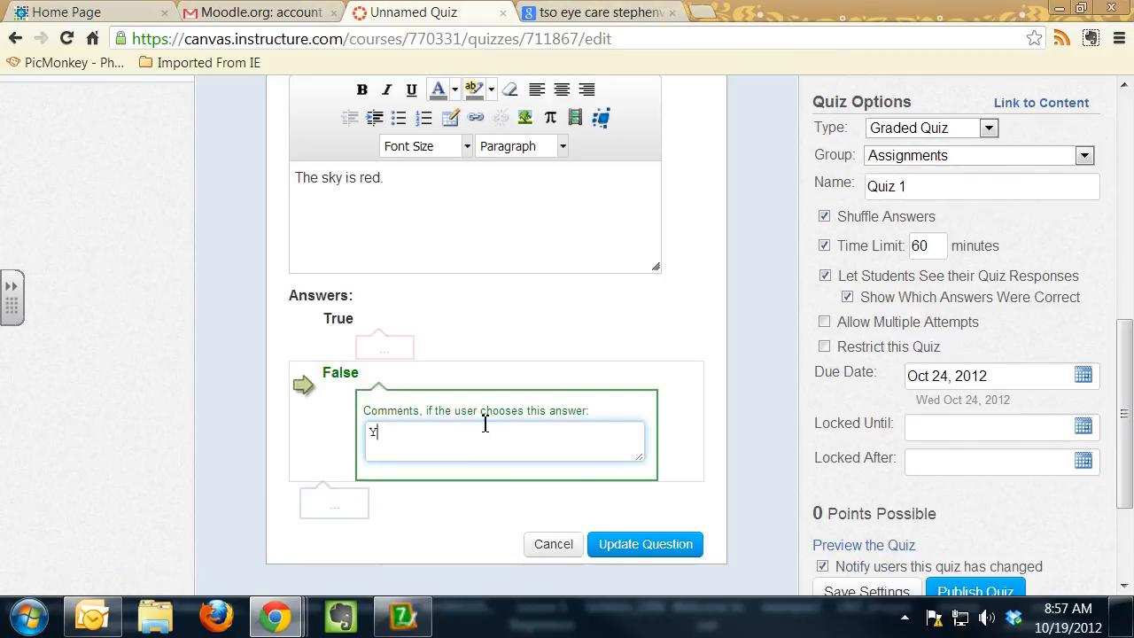
{"action": "type", "text": "Yes, you're right. The sky is blue"}
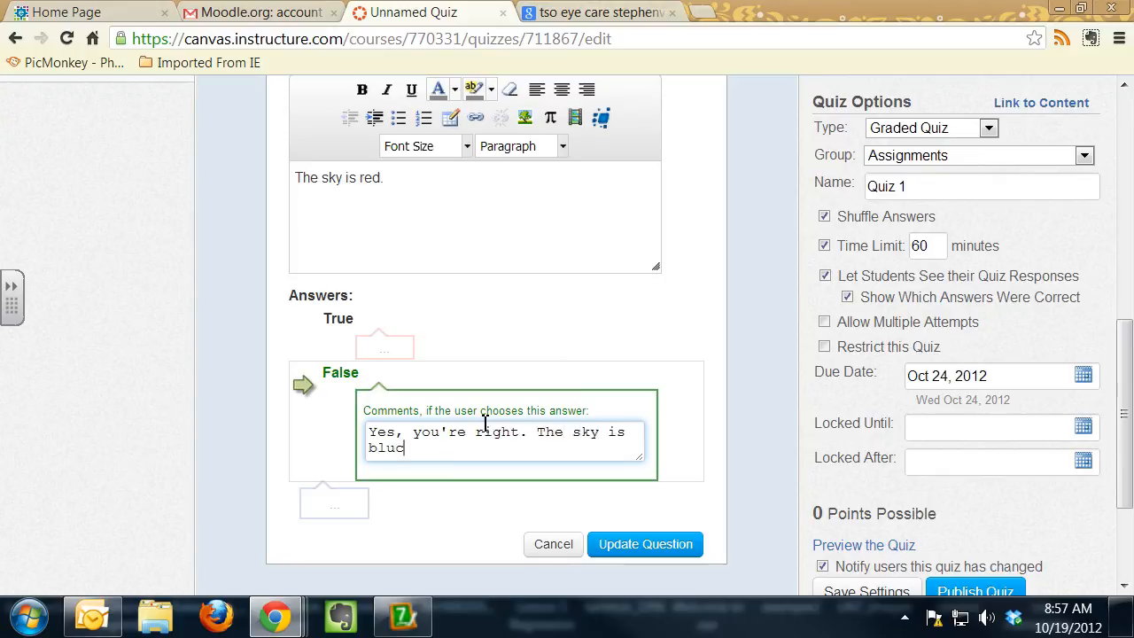
{"action": "left_click", "coordinate": [641, 544]}
Step: Review the quiz settings and publish Quiz 1
{"action": "scroll", "coordinate": [620, 380], "scroll_direction": "up", "scroll_amount": 5}
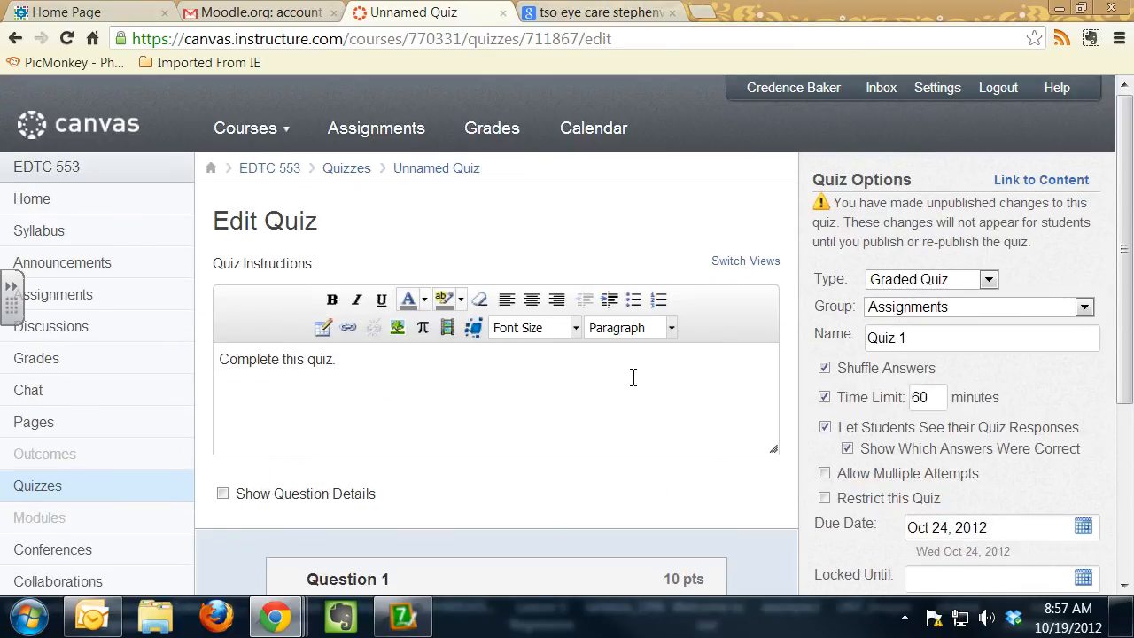
{"action": "scroll", "coordinate": [633, 381], "scroll_direction": "down", "scroll_amount": 3}
{"action": "left_click", "coordinate": [975, 456]}
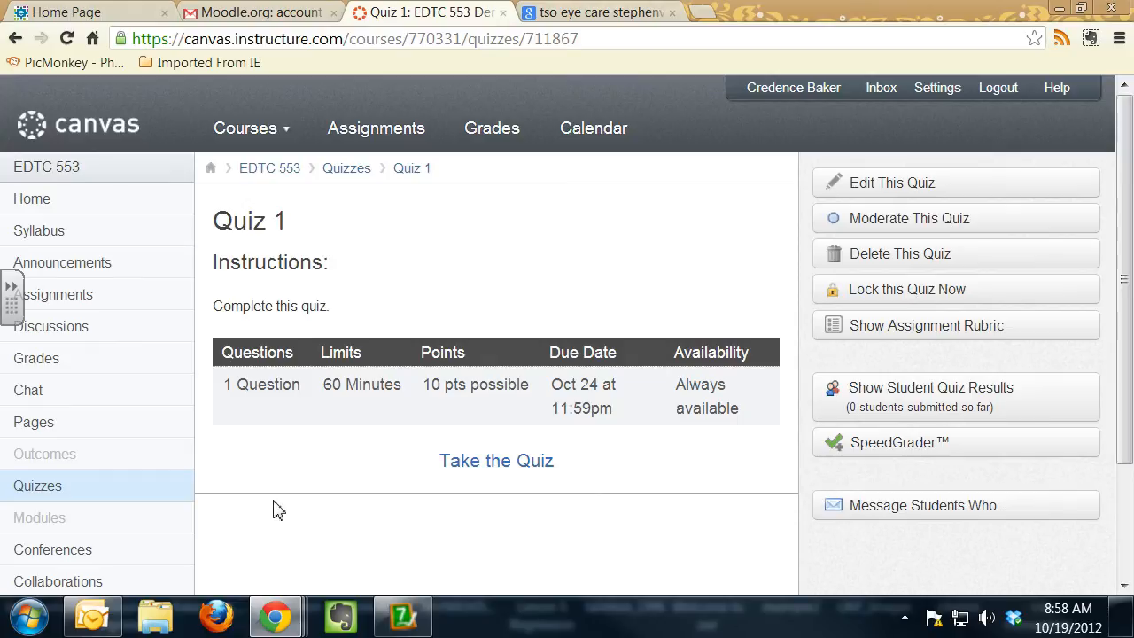
Step: Add a course module named "Week 1" without a lock date or sequential requirement
{"action": "scroll", "coordinate": [266, 505], "scroll_direction": "down", "scroll_amount": 1}
{"action": "left_click", "coordinate": [126, 442]}
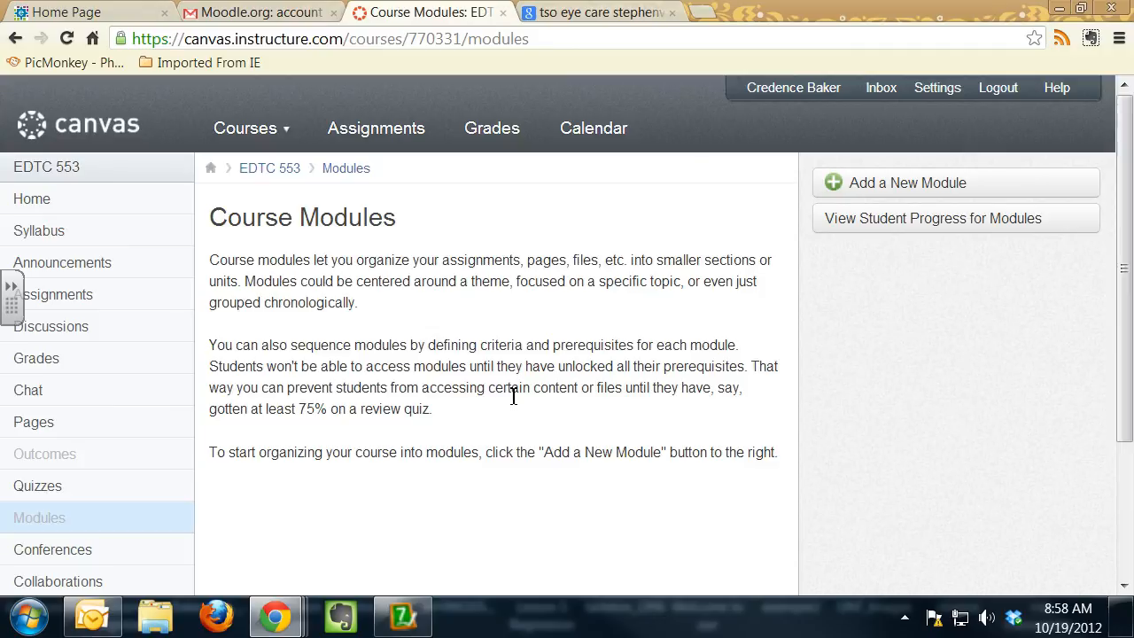
{"action": "left_click", "coordinate": [907, 185]}
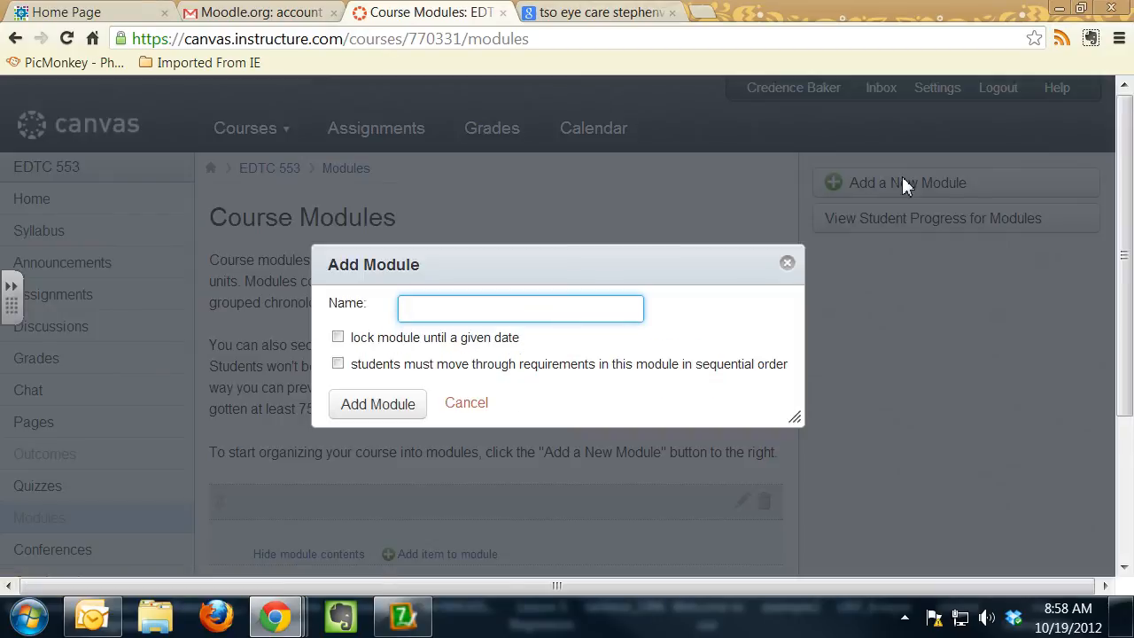
{"action": "type", "text": "Week 1"}
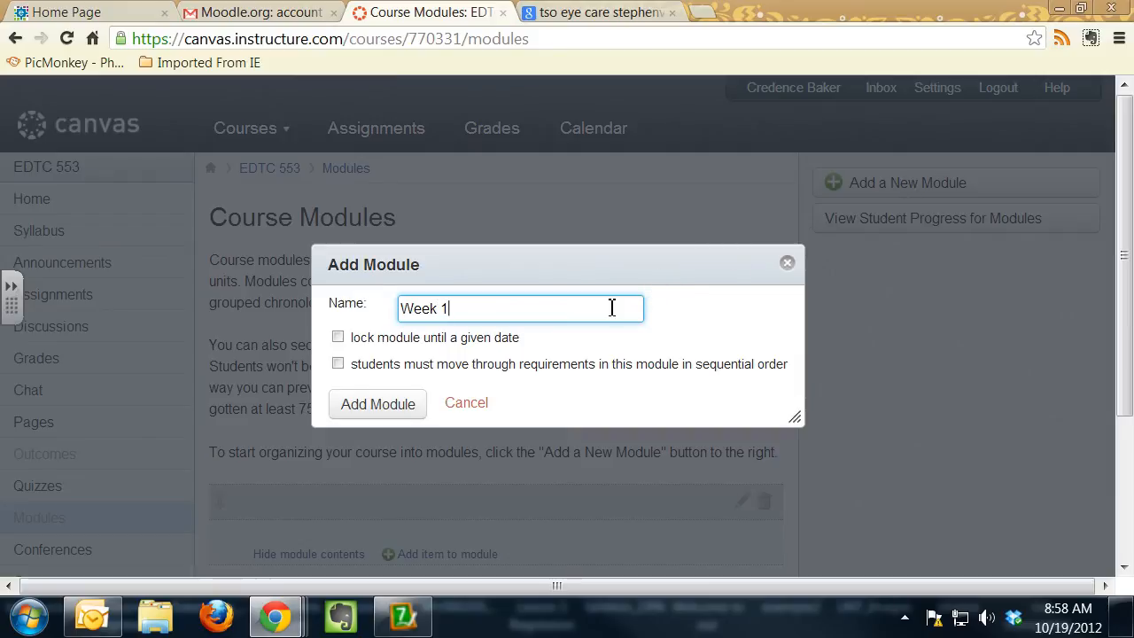
{"action": "left_click", "coordinate": [398, 405]}
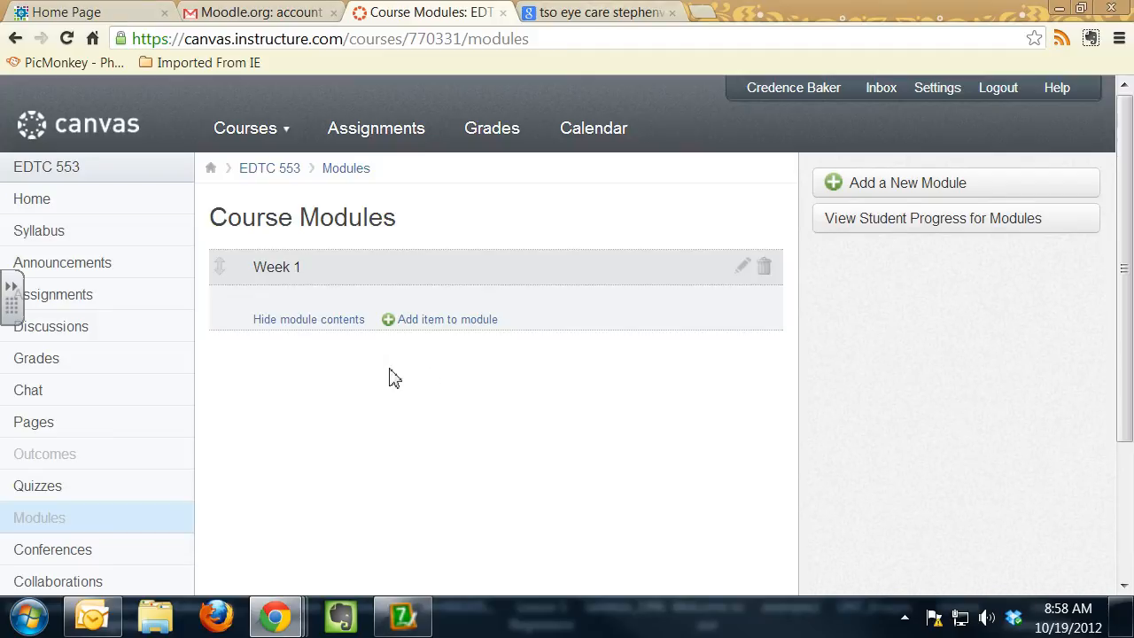
Step: Add the existing quiz "Quiz 1" to the Week 1 module without indentation
{"action": "left_click", "coordinate": [463, 322]}
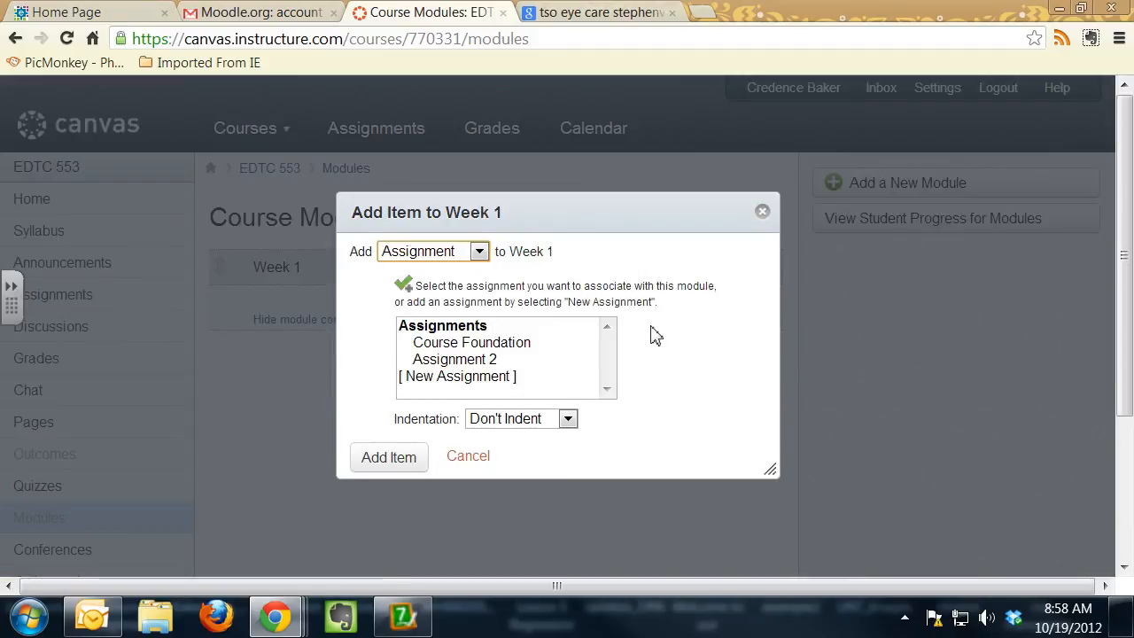
{"action": "left_click", "coordinate": [467, 255]}
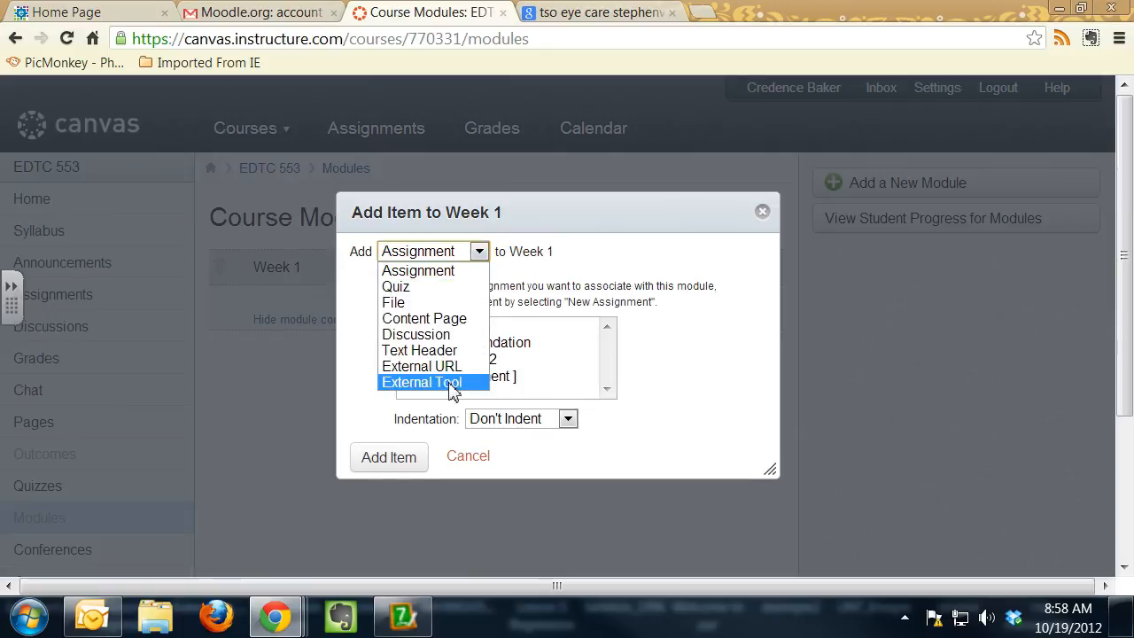
{"action": "left_click", "coordinate": [450, 271]}
{"action": "left_click", "coordinate": [470, 253]}
{"action": "left_click", "coordinate": [446, 288]}
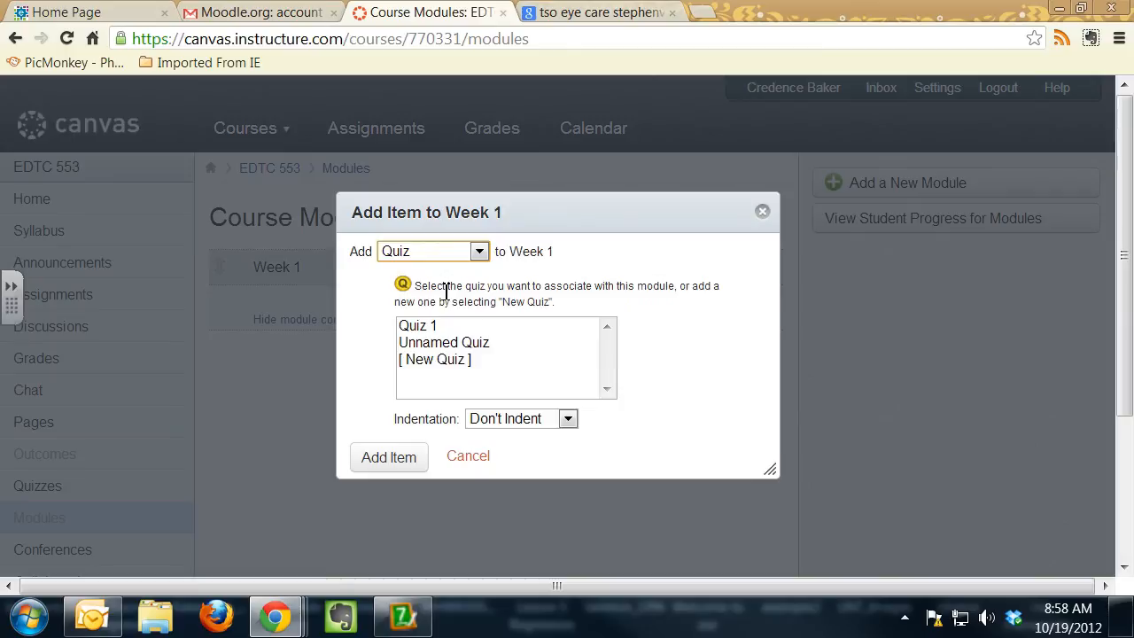
{"action": "left_click", "coordinate": [464, 327]}
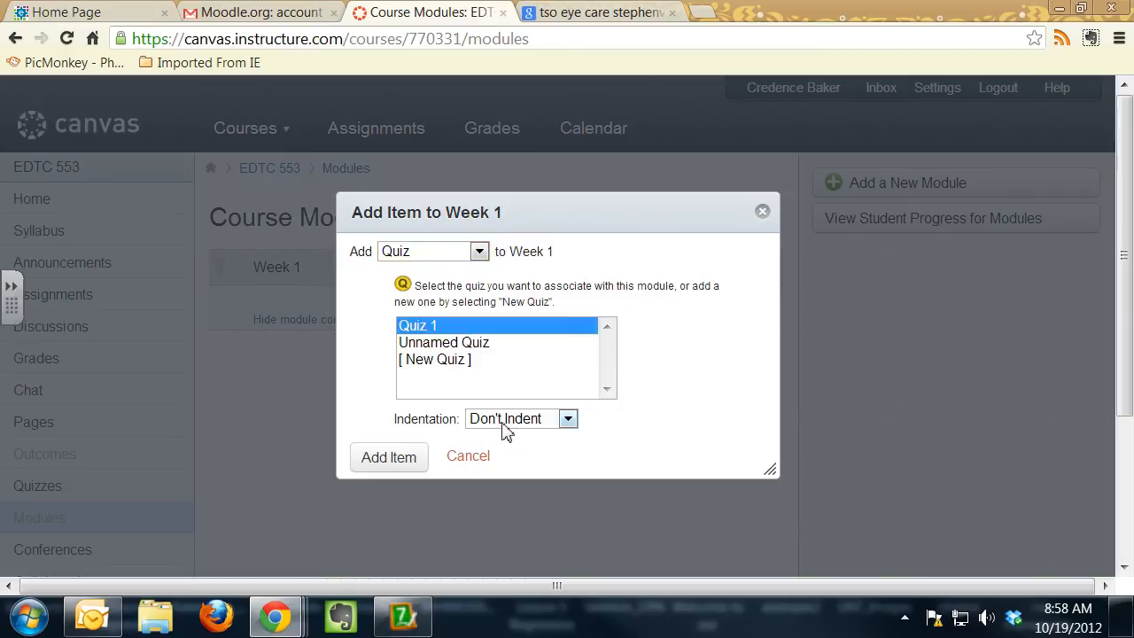
{"action": "left_click", "coordinate": [365, 462]}
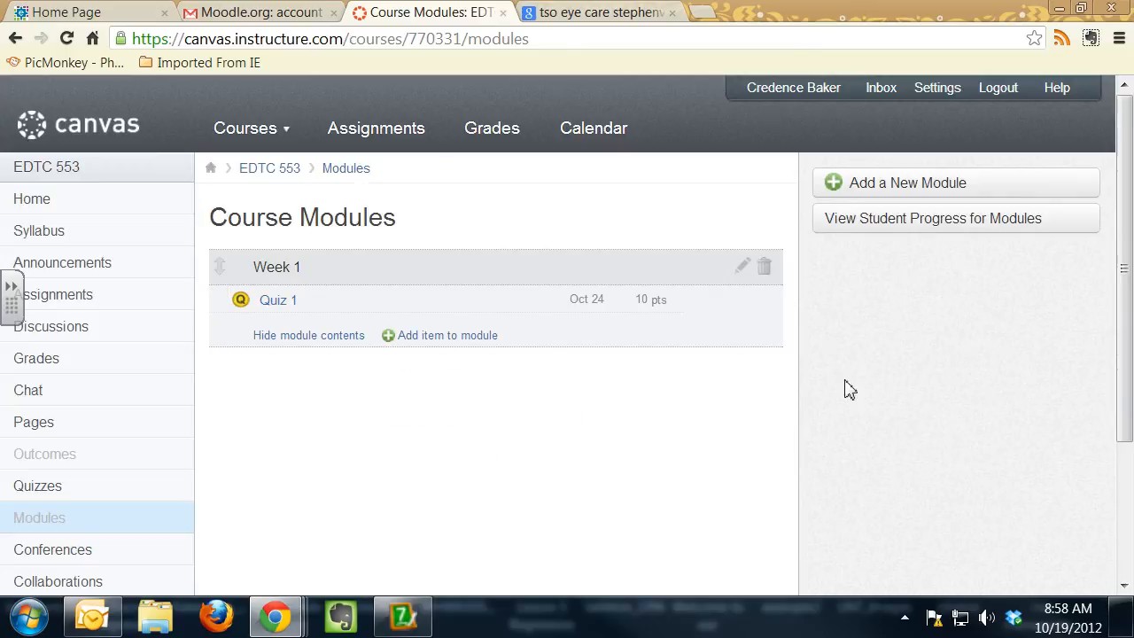
Step: Add the "Instructor Information" content page to the Week 1 module without indentation
{"action": "left_click", "coordinate": [906, 184]}
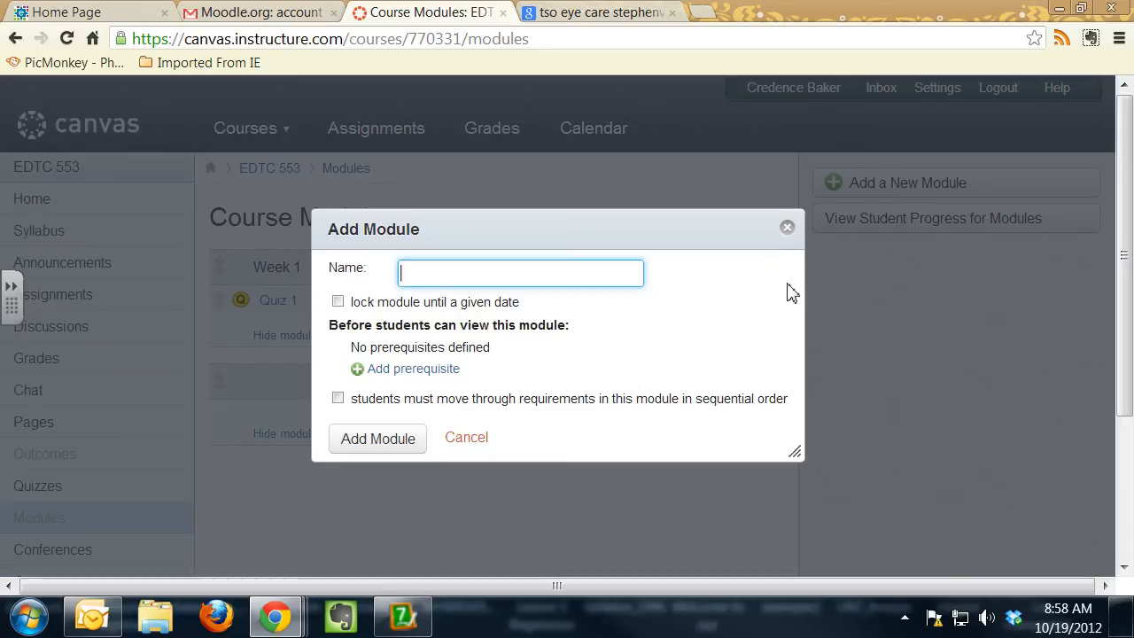
{"action": "left_click", "coordinate": [787, 228]}
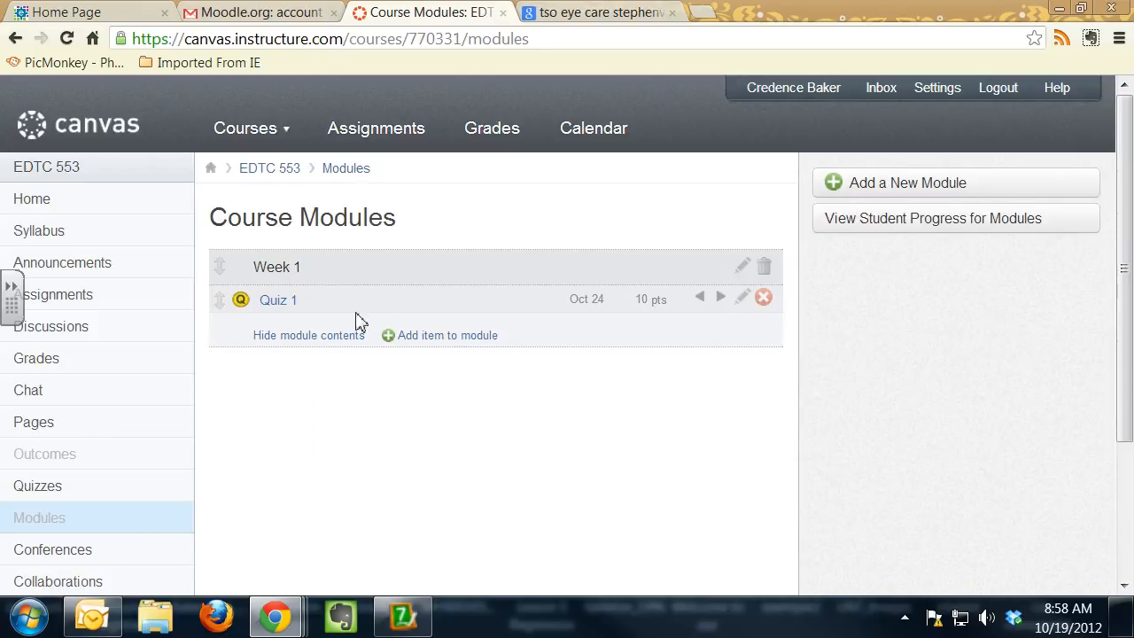
{"action": "left_click", "coordinate": [422, 337]}
{"action": "left_click", "coordinate": [446, 254]}
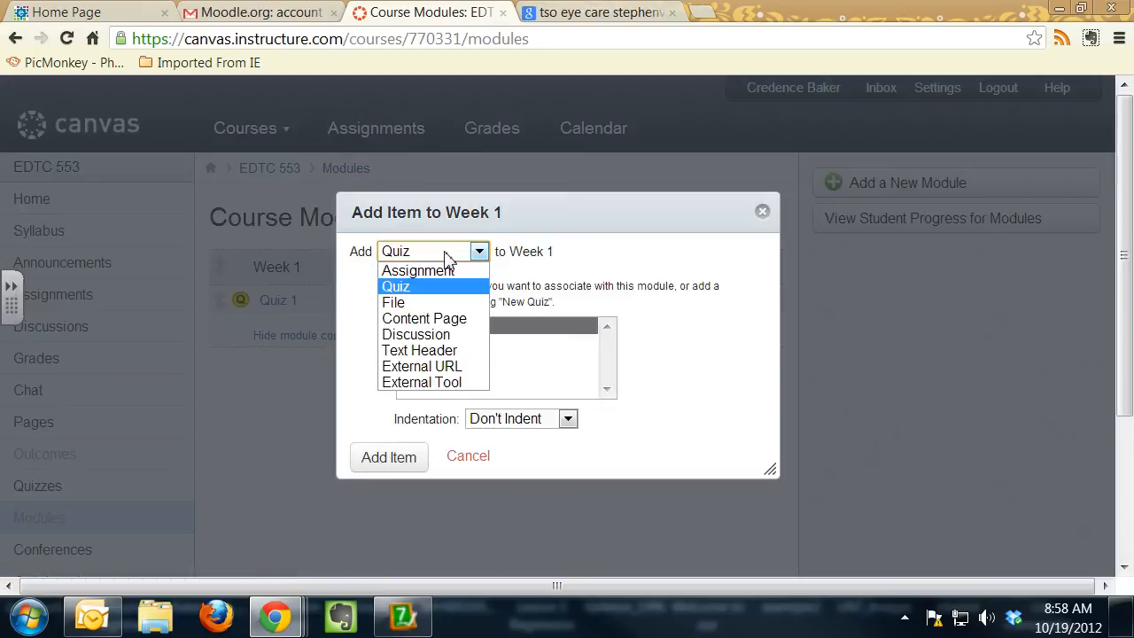
{"action": "left_click", "coordinate": [460, 320]}
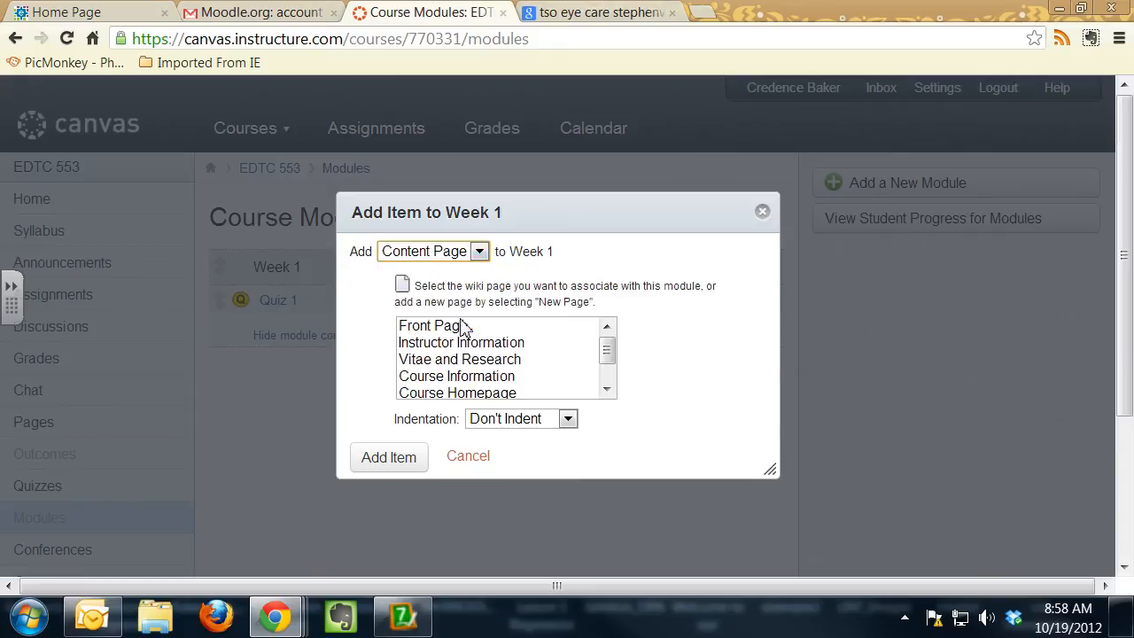
{"action": "left_click", "coordinate": [524, 344]}
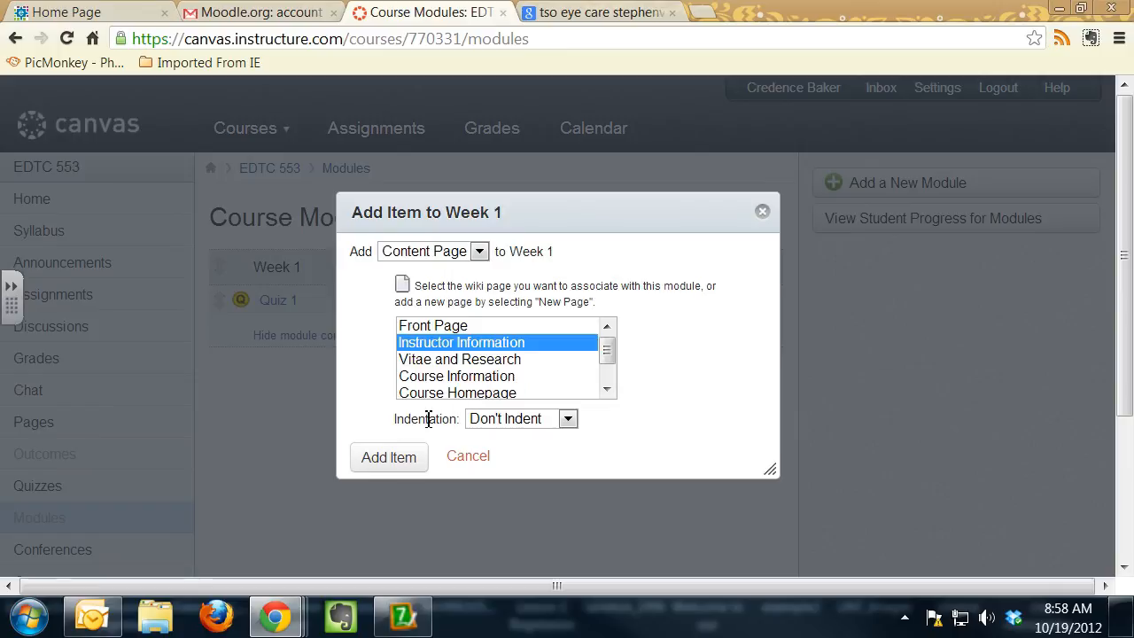
{"action": "left_click", "coordinate": [393, 461]}
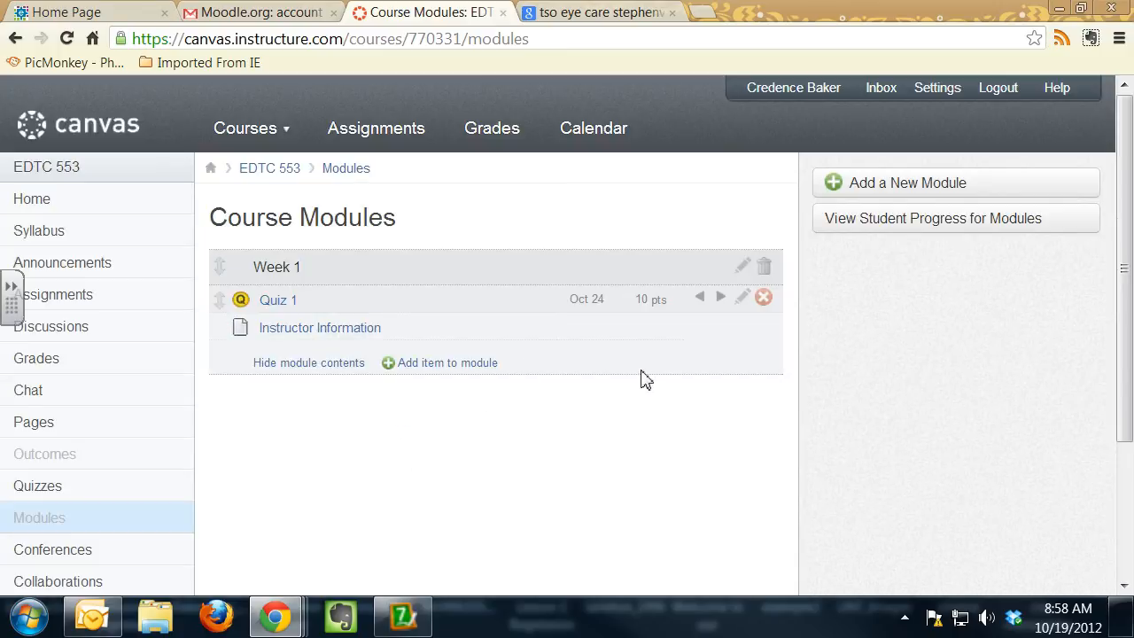
Step: Create a 60-minute web conference named "Course Conference" described as "Synchronous Class Session", inviting all course members
{"action": "scroll", "coordinate": [644, 383], "scroll_direction": "down", "scroll_amount": 3}
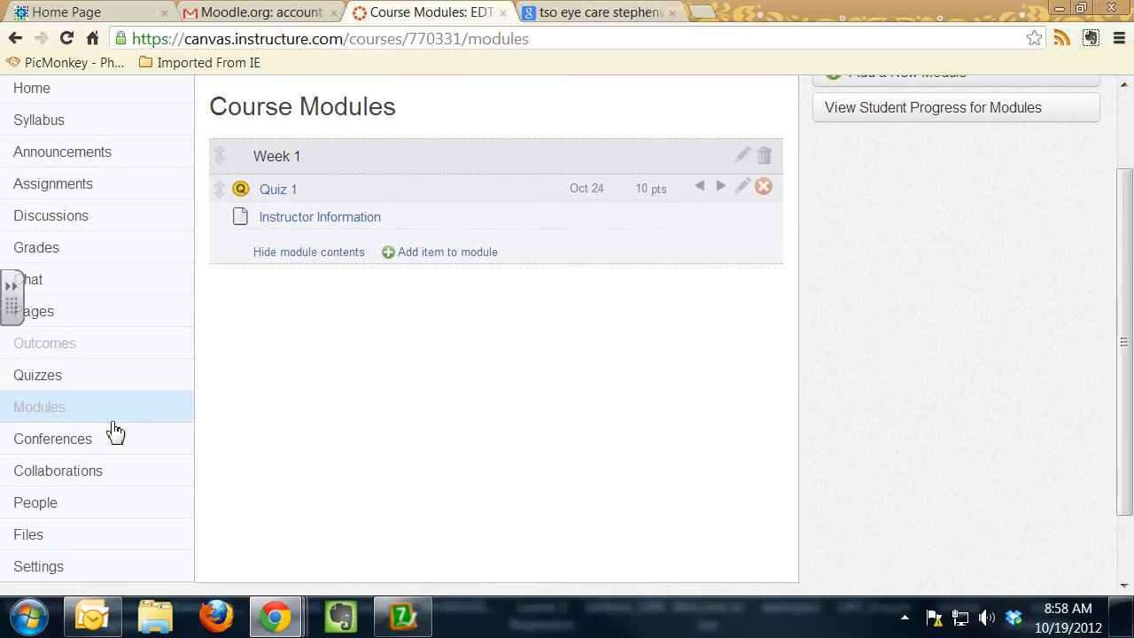
{"action": "scroll", "coordinate": [304, 382], "scroll_direction": "down", "scroll_amount": 2}
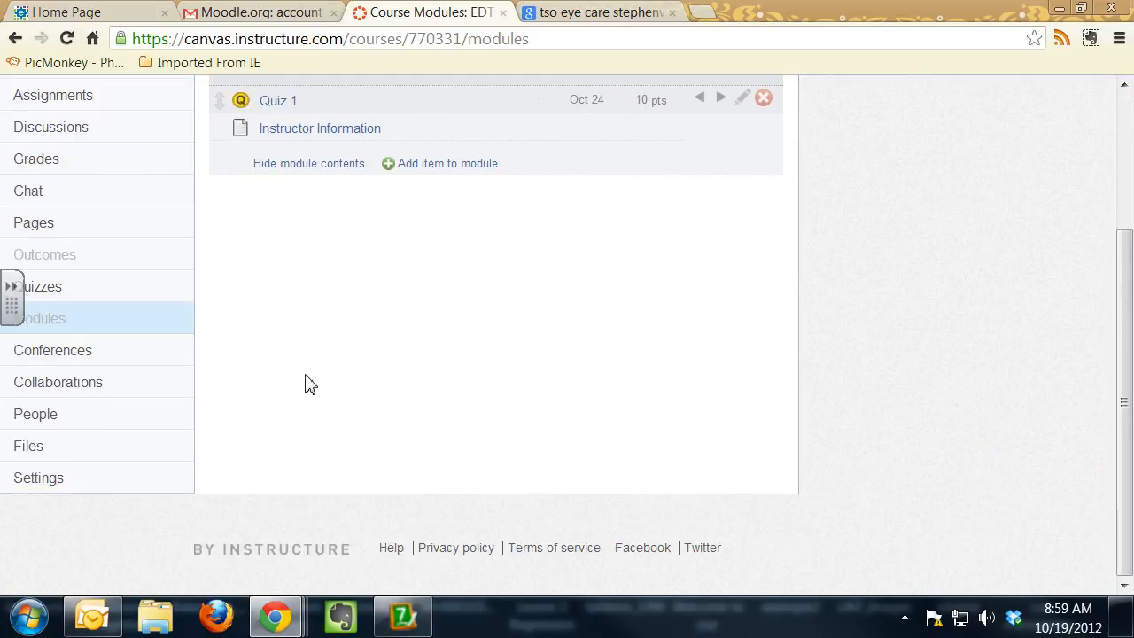
{"action": "left_click", "coordinate": [92, 355]}
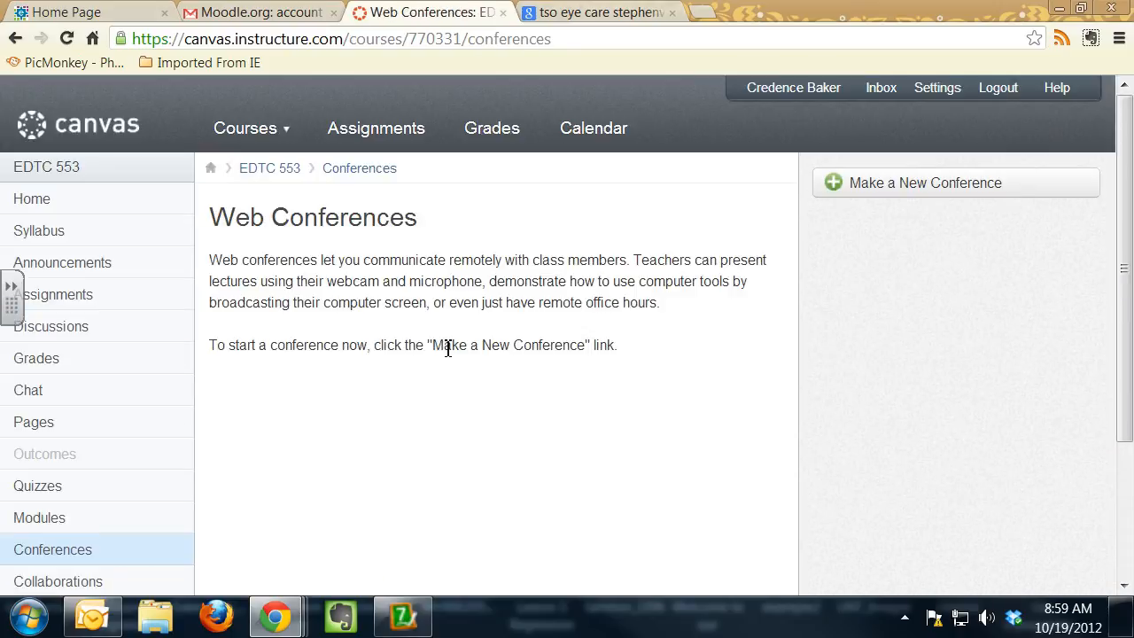
{"action": "left_click", "coordinate": [906, 182]}
{"action": "scroll", "coordinate": [671, 344], "scroll_direction": "down", "scroll_amount": 3}
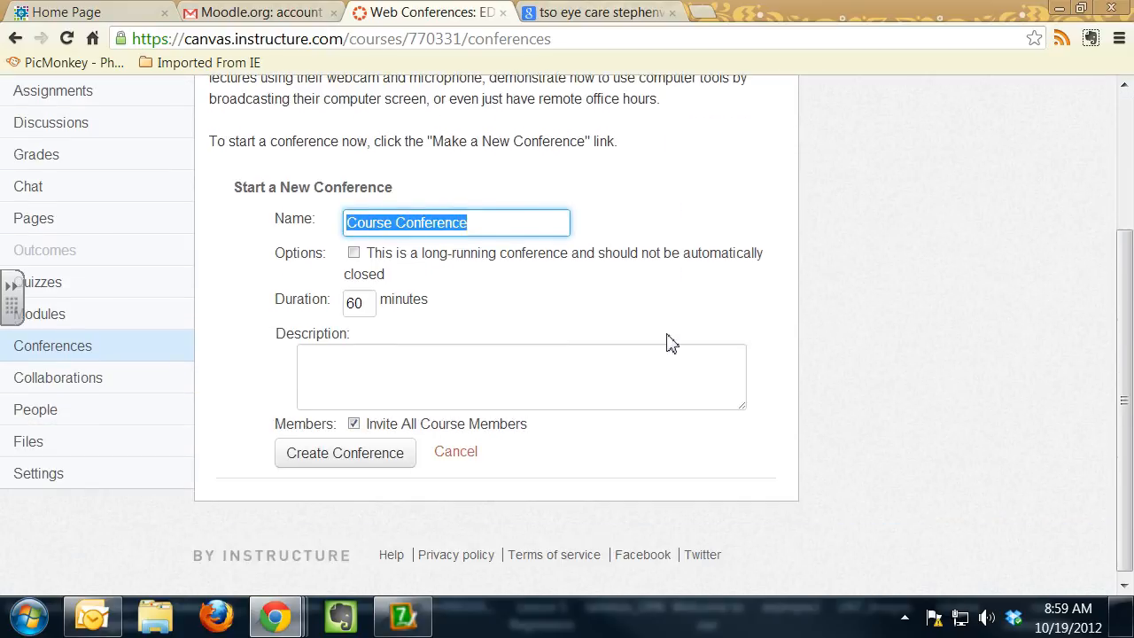
{"action": "left_click", "coordinate": [494, 225]}
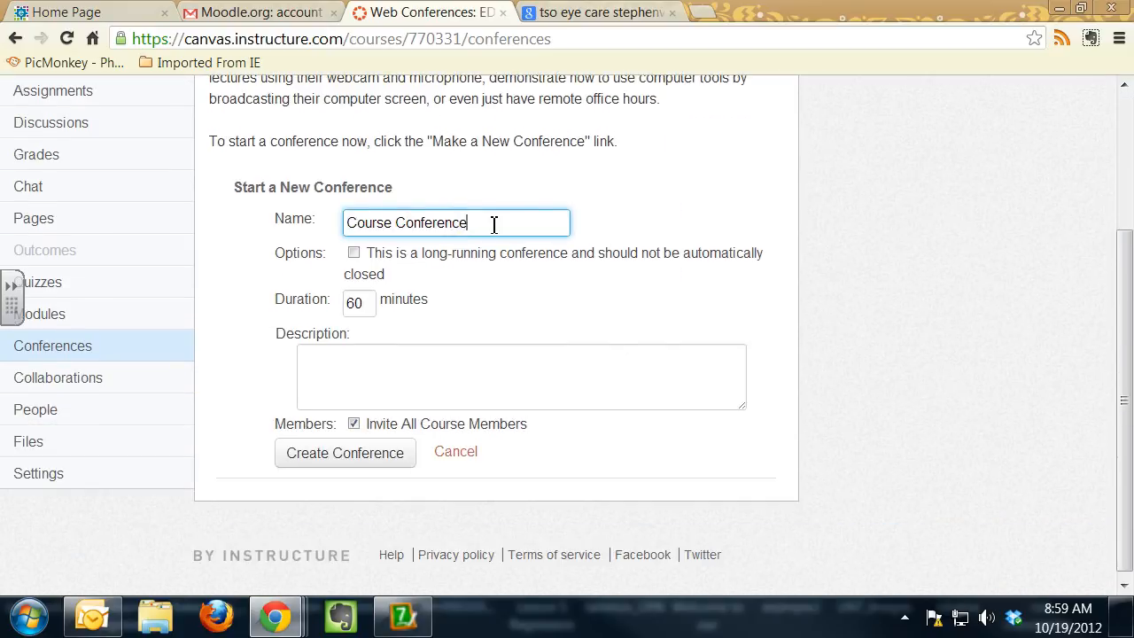
{"action": "left_click", "coordinate": [453, 371]}
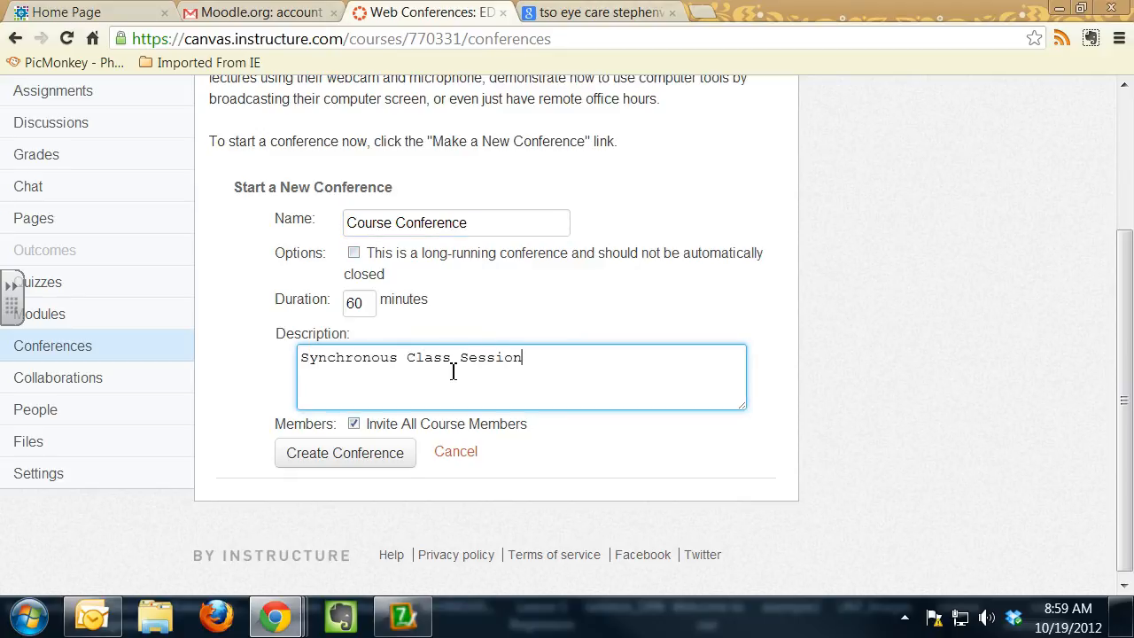
{"action": "left_click", "coordinate": [399, 455]}
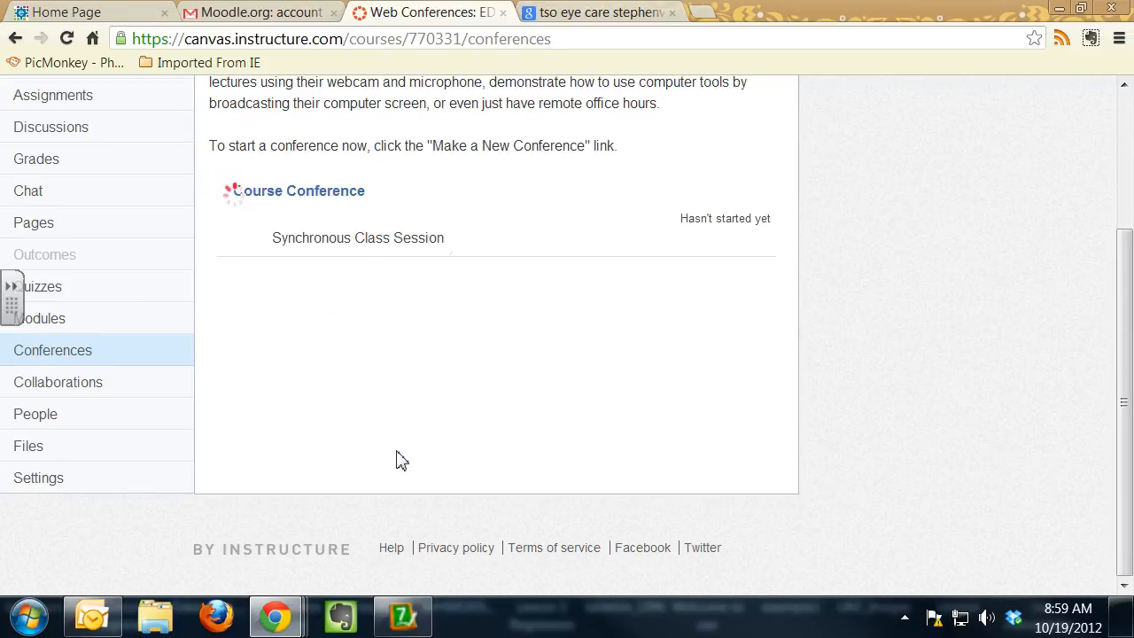
Step: Try to start the Course Conference and return to the conferences page
{"action": "scroll", "coordinate": [443, 417], "scroll_direction": "up", "scroll_amount": 3}
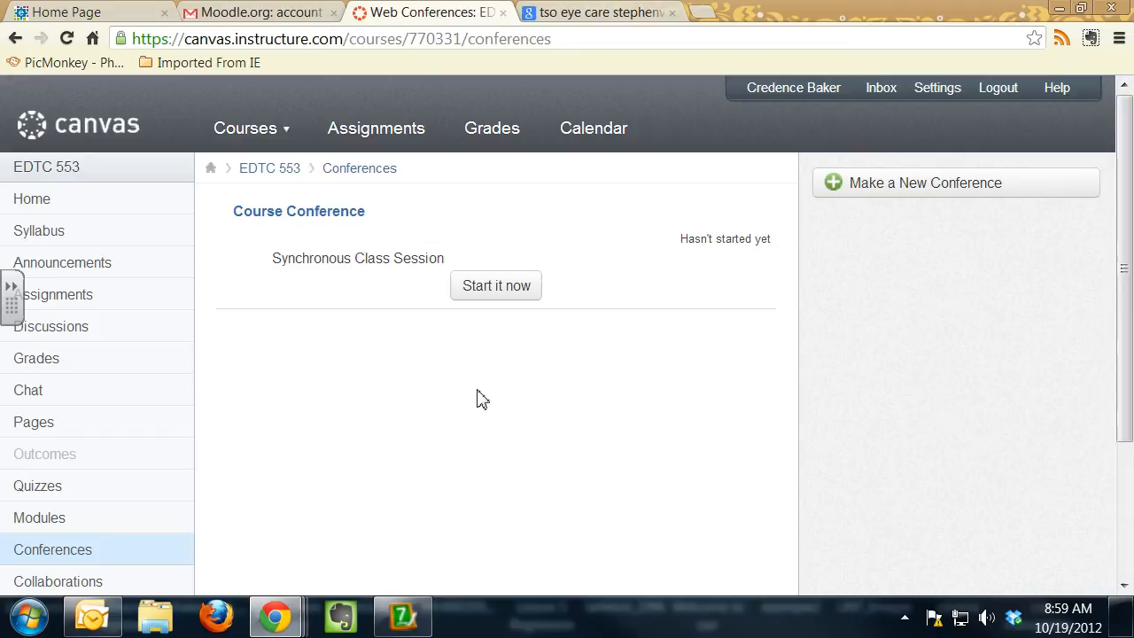
{"action": "left_click", "coordinate": [496, 286]}
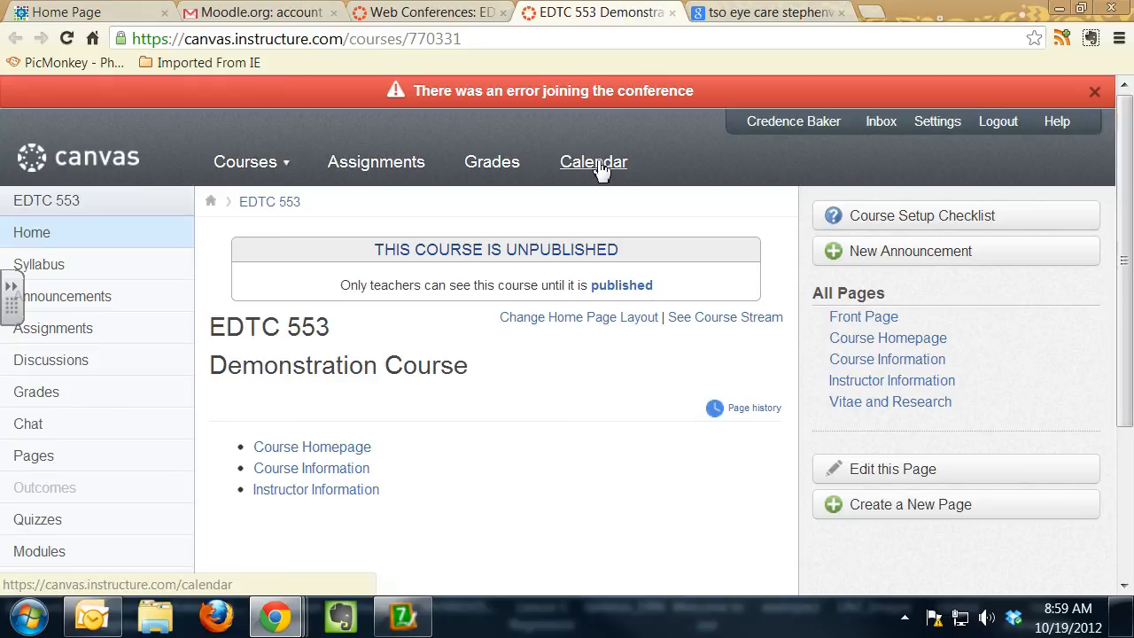
{"action": "left_click", "coordinate": [673, 13]}
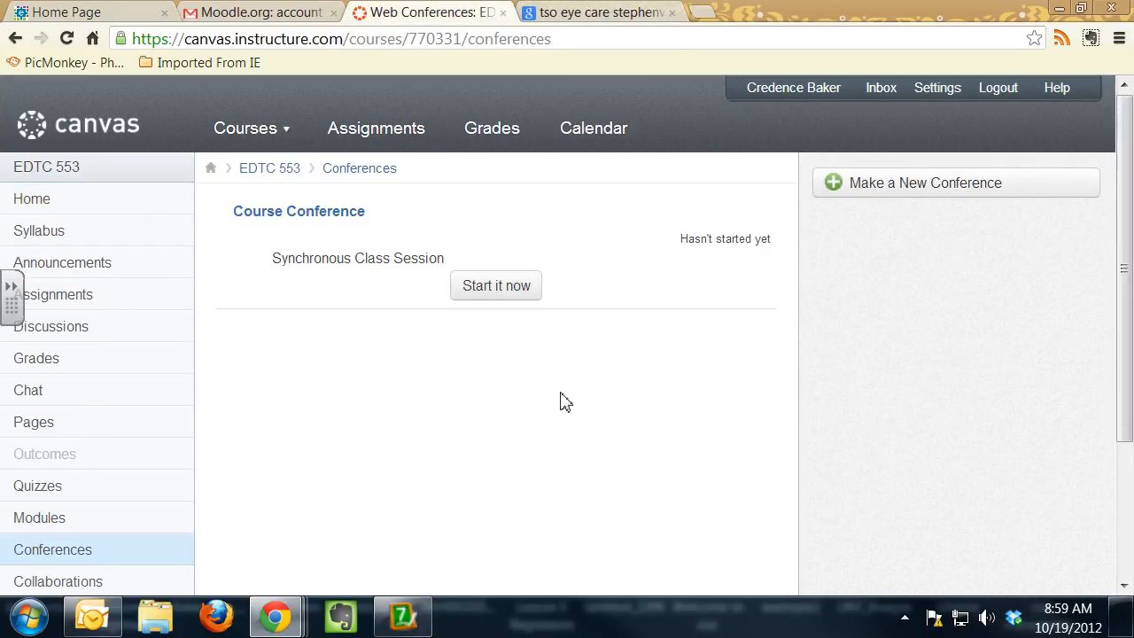
Step: Examine the course's Collaborations page, including the available collaboration tools and the form for starting a new collaboration
{"action": "scroll", "coordinate": [560, 393], "scroll_direction": "down", "scroll_amount": 2}
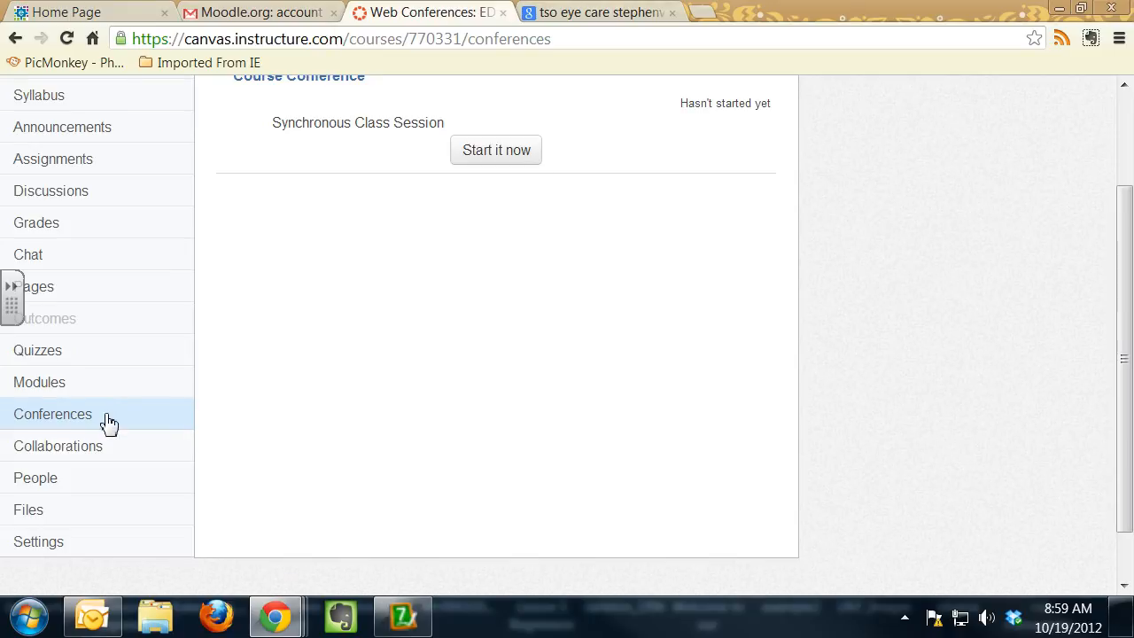
{"action": "left_click", "coordinate": [50, 447]}
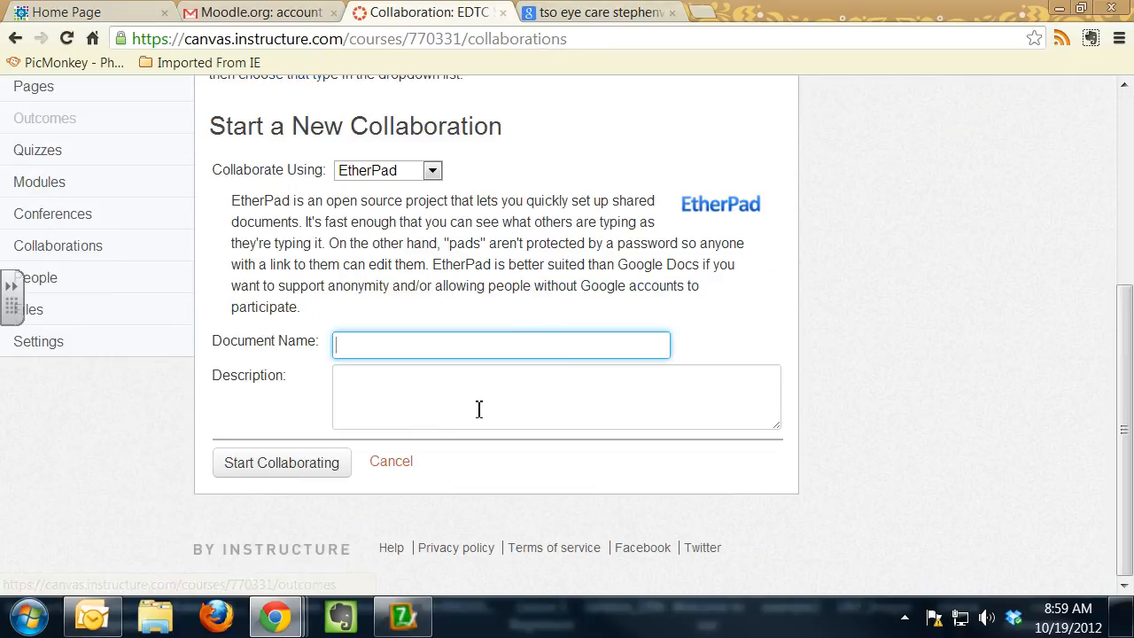
{"action": "left_click", "coordinate": [424, 172]}
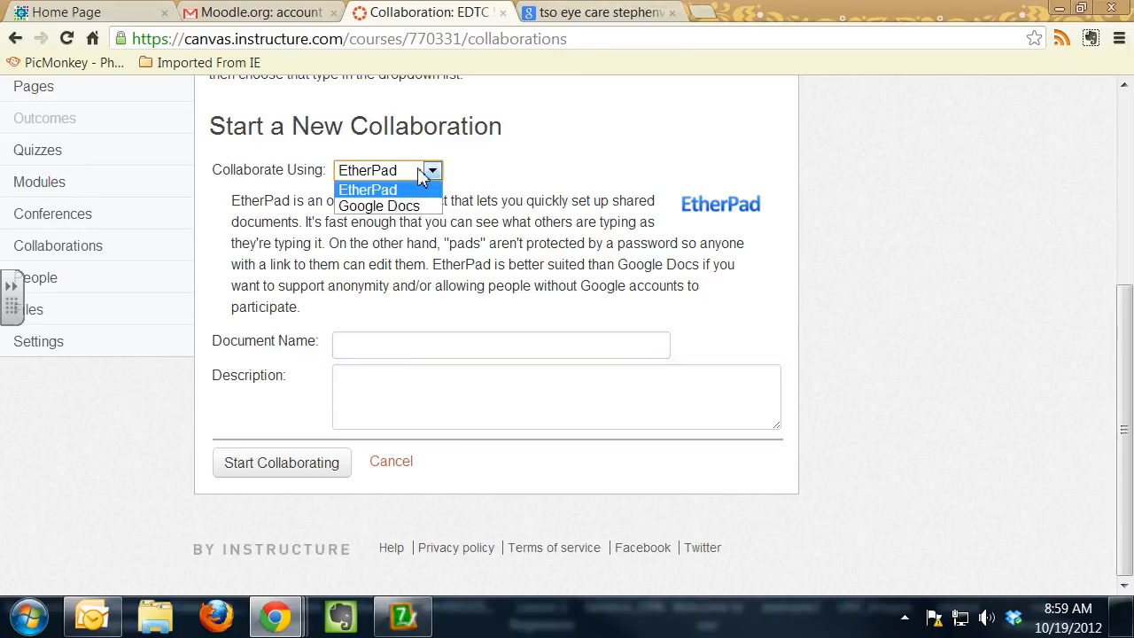
{"action": "left_click", "coordinate": [420, 174]}
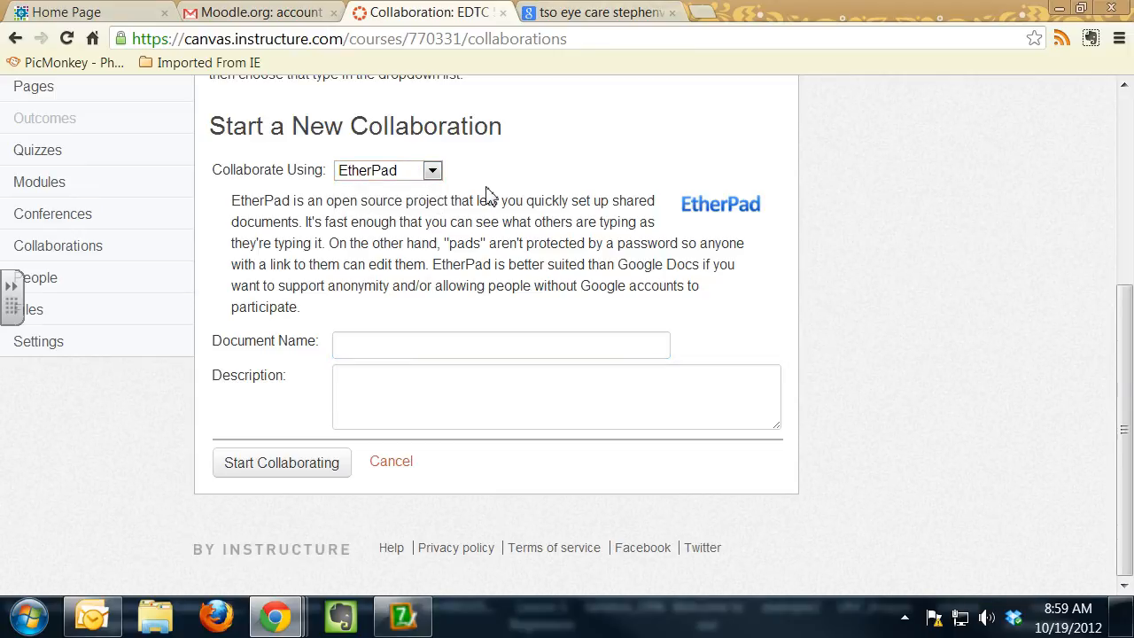
{"action": "scroll", "coordinate": [497, 194], "scroll_direction": "up", "scroll_amount": 4}
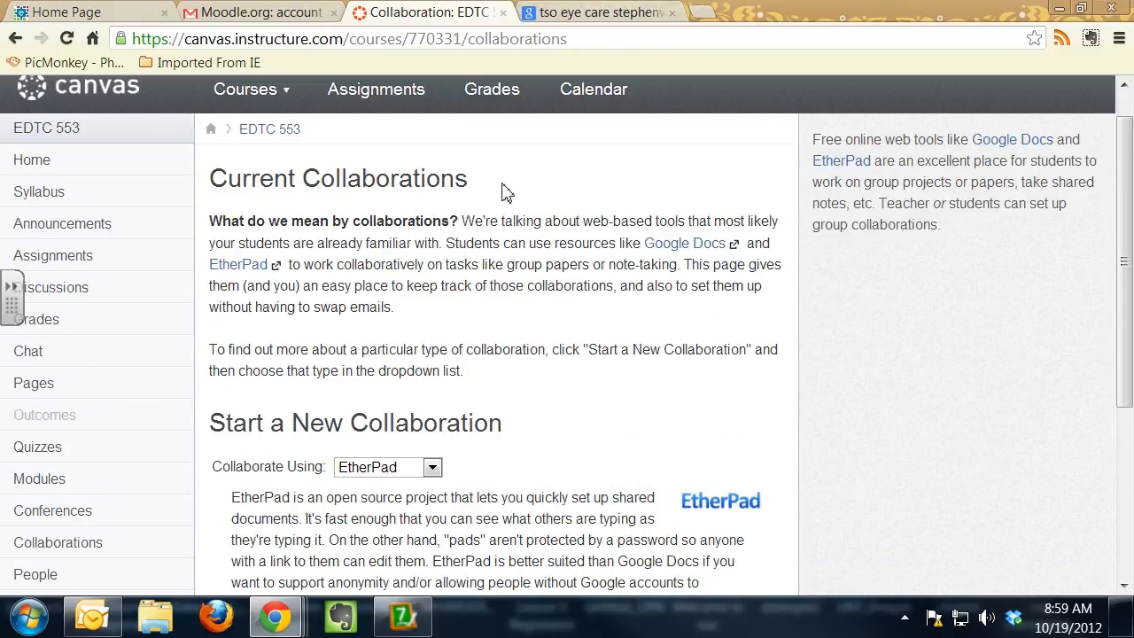
{"action": "scroll", "coordinate": [514, 202], "scroll_direction": "up", "scroll_amount": 1}
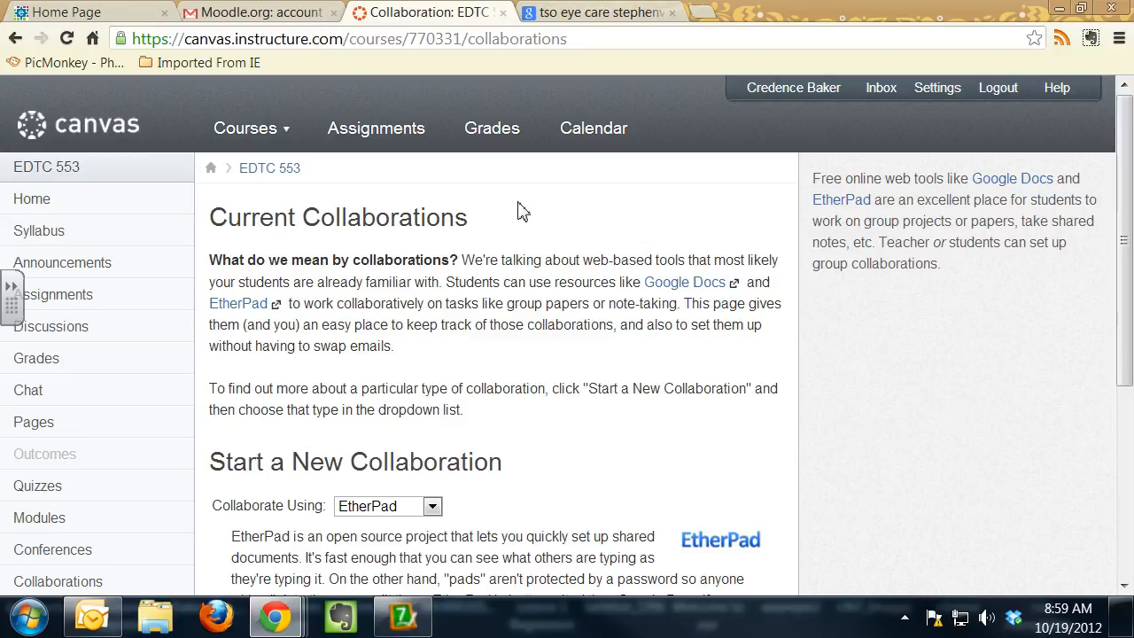
{"action": "scroll", "coordinate": [576, 302], "scroll_direction": "down", "scroll_amount": 1}
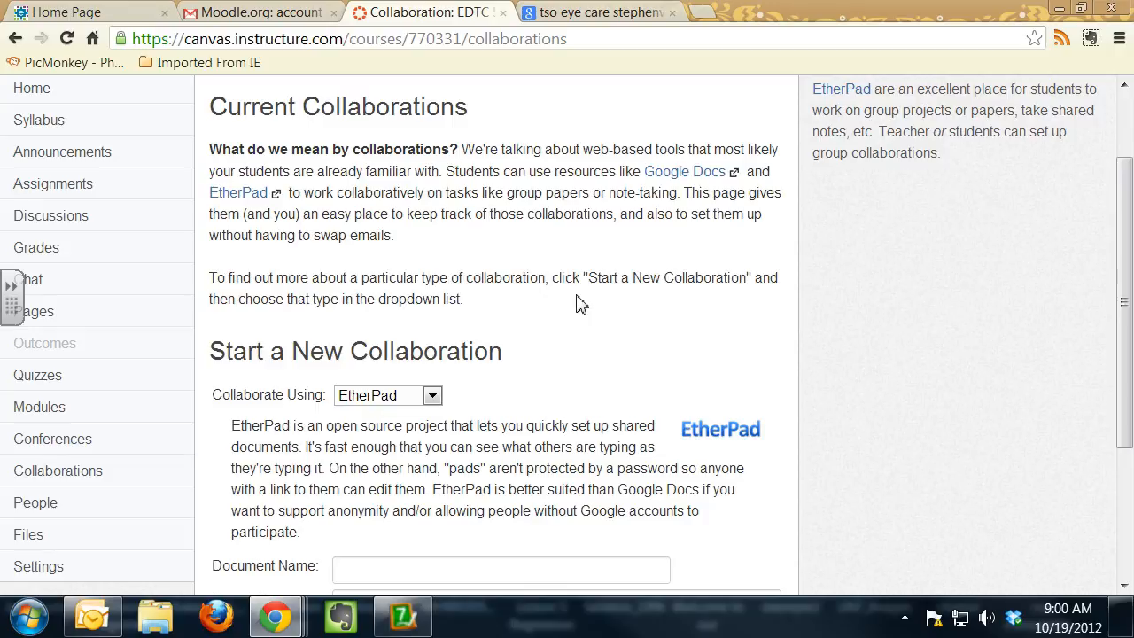
{"action": "scroll", "coordinate": [580, 304], "scroll_direction": "up", "scroll_amount": 1}
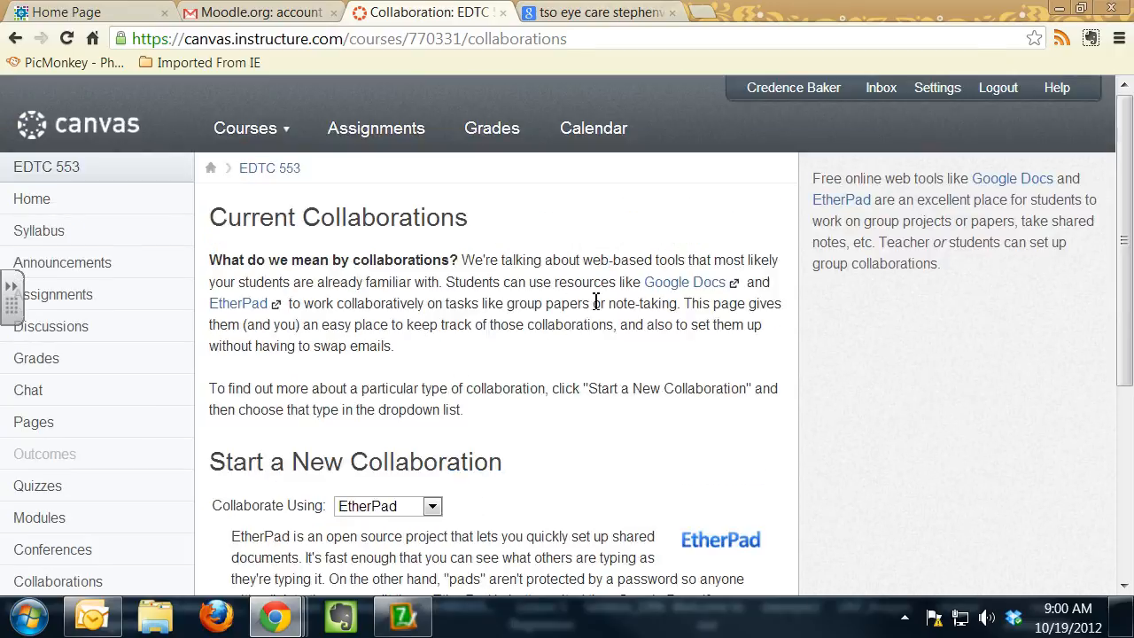
{"action": "scroll", "coordinate": [596, 303], "scroll_direction": "down", "scroll_amount": 3}
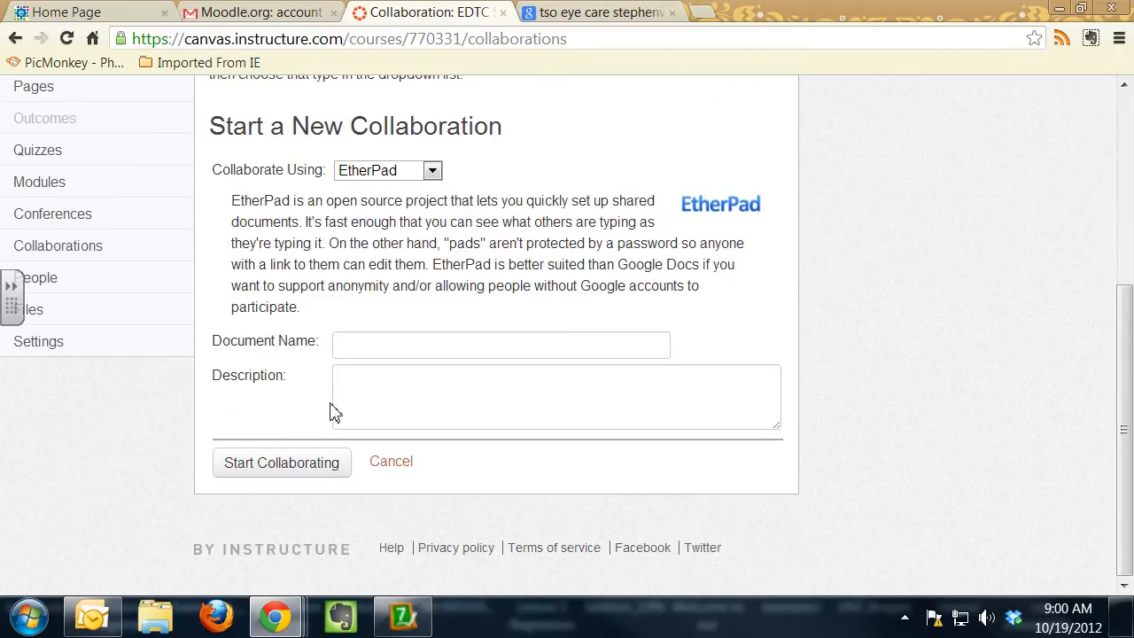
{"action": "scroll", "coordinate": [514, 496], "scroll_direction": "up", "scroll_amount": 3}
Step: View the course's People page and its Files area
{"action": "scroll", "coordinate": [594, 428], "scroll_direction": "down", "scroll_amount": 1}
{"action": "scroll", "coordinate": [595, 423], "scroll_direction": "down", "scroll_amount": 1}
{"action": "left_click", "coordinate": [64, 452]}
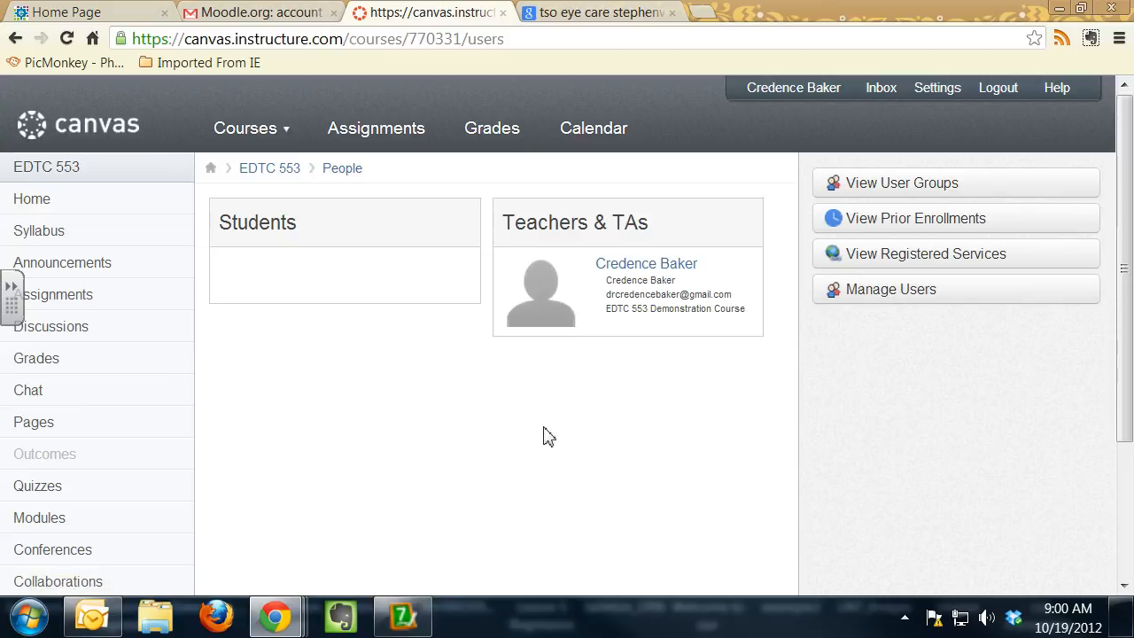
{"action": "scroll", "coordinate": [544, 435], "scroll_direction": "down", "scroll_amount": 3}
{"action": "left_click", "coordinate": [24, 495]}
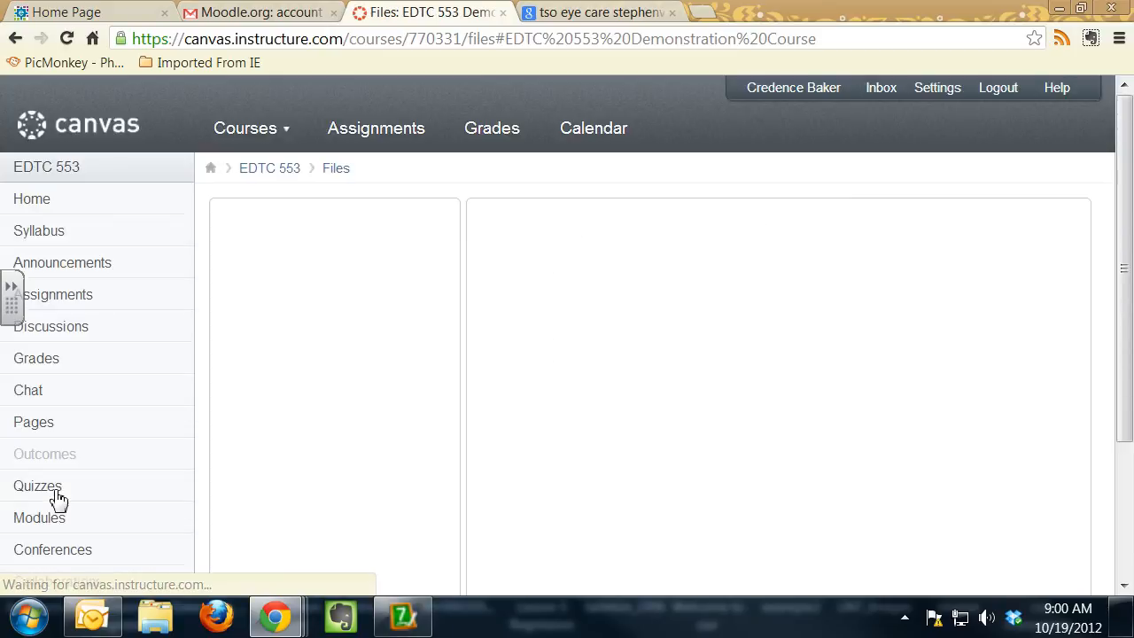
Step: Review the Course Details in the course settings and return to the course home page
{"action": "scroll", "coordinate": [142, 446], "scroll_direction": "down", "scroll_amount": 3}
{"action": "left_click", "coordinate": [120, 445]}
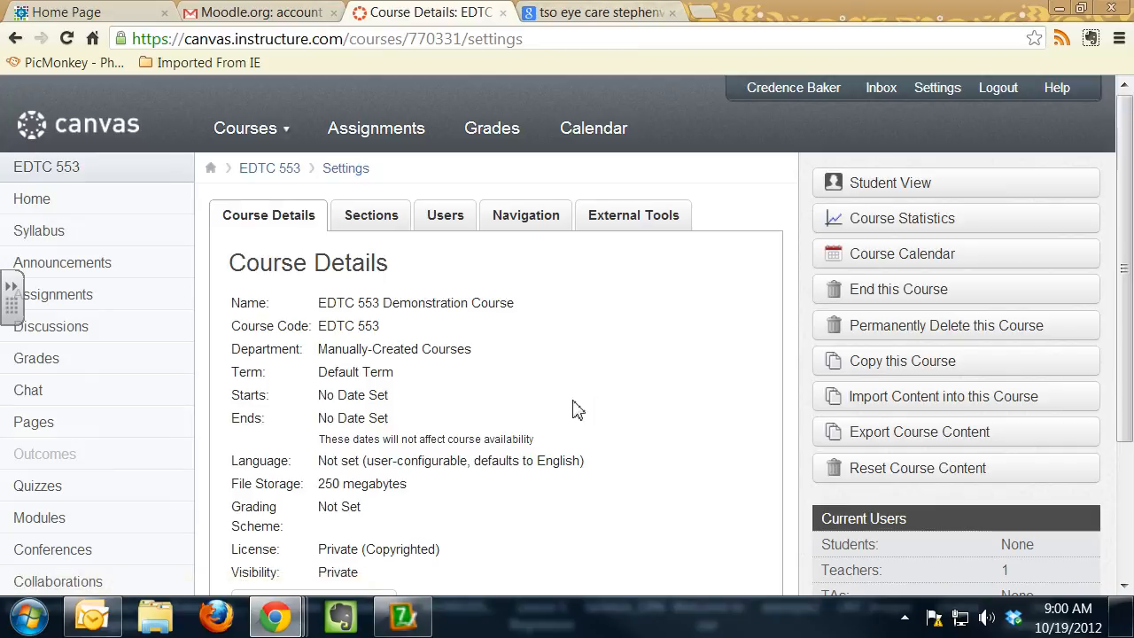
{"action": "scroll", "coordinate": [582, 292], "scroll_direction": "down", "scroll_amount": 2}
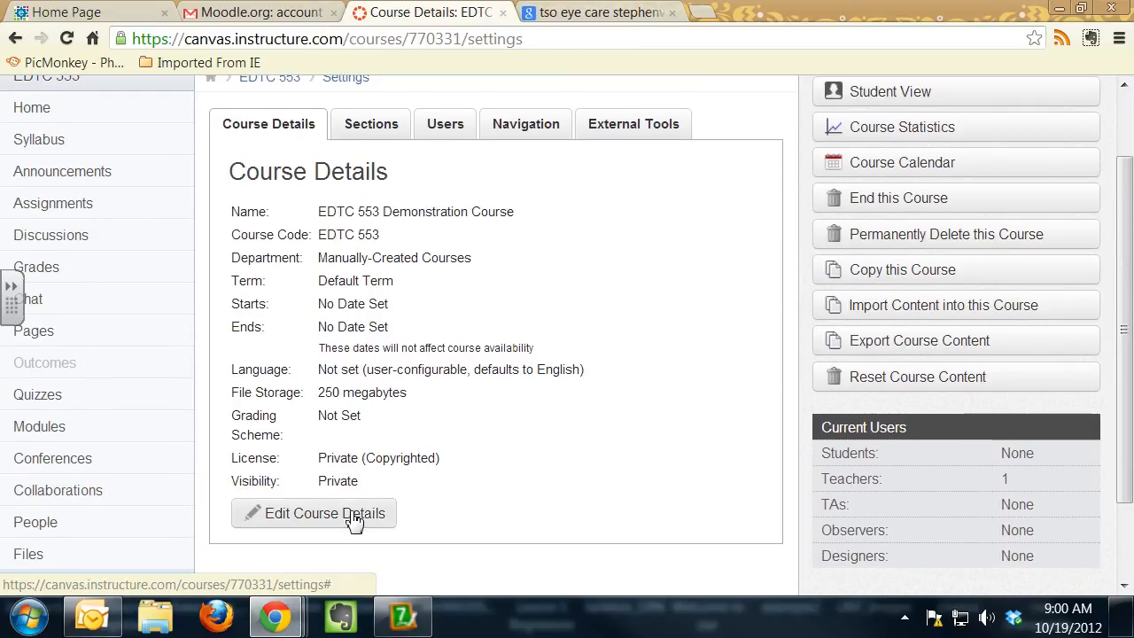
{"action": "scroll", "coordinate": [704, 413], "scroll_direction": "up", "scroll_amount": 2}
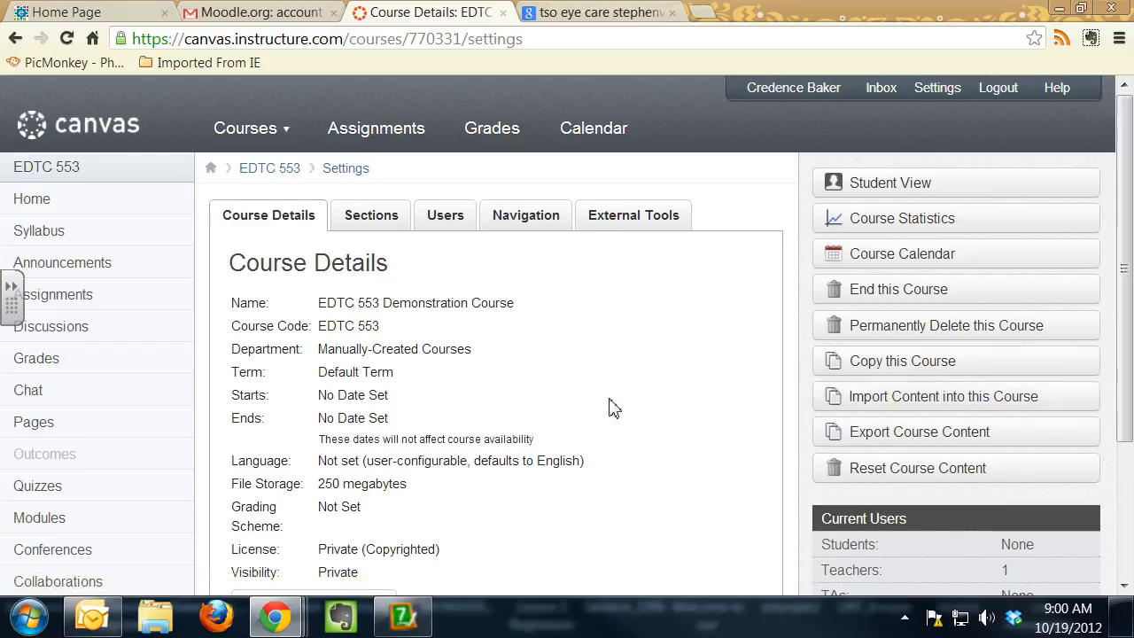
{"action": "left_click", "coordinate": [139, 207]}
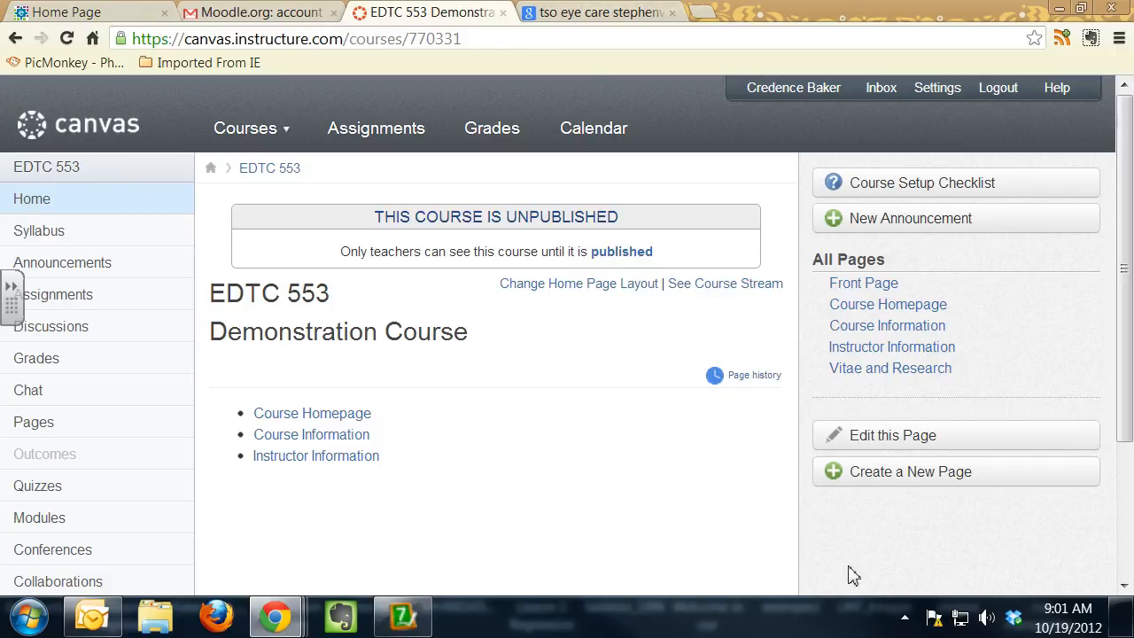
{"action": "left_click", "coordinate": [908, 619]}
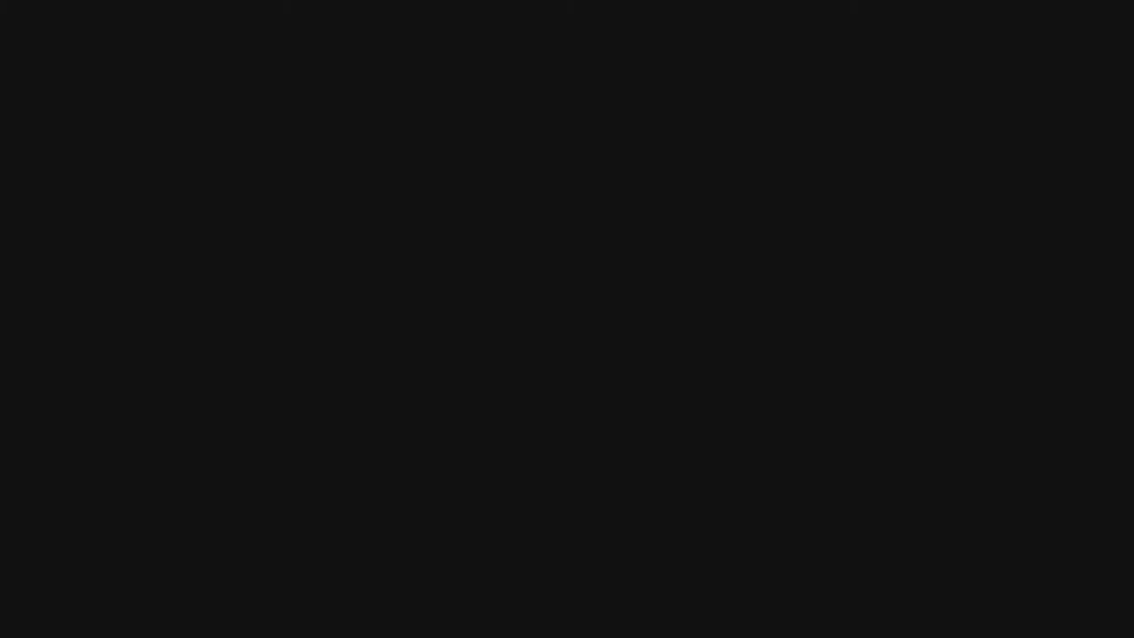